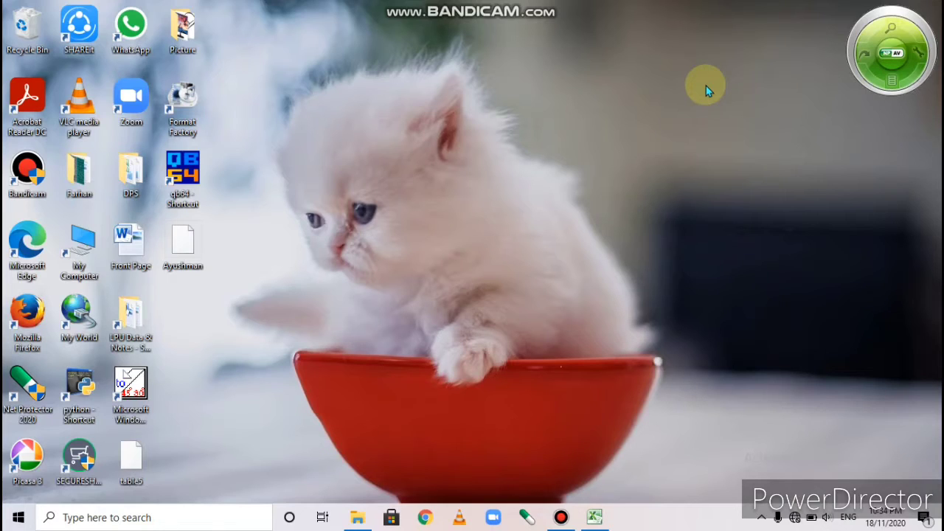
- Switch to the Excel workbook and insert a blank sheet row above row 2
left_click(605, 521)
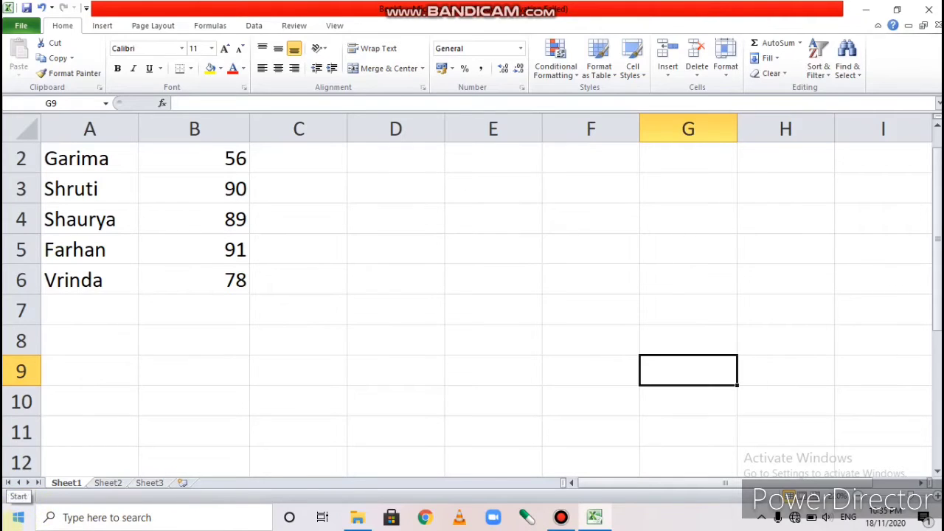
left_click(21, 160)
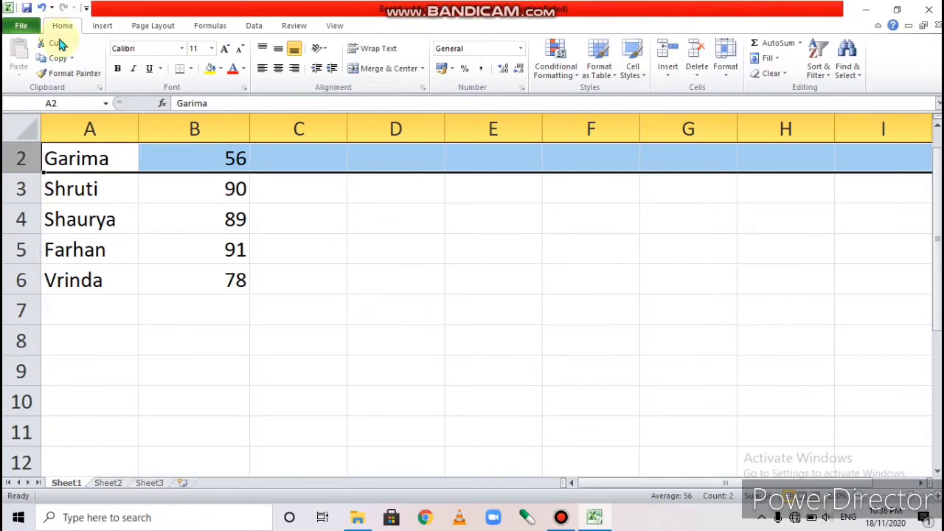
left_click(668, 75)
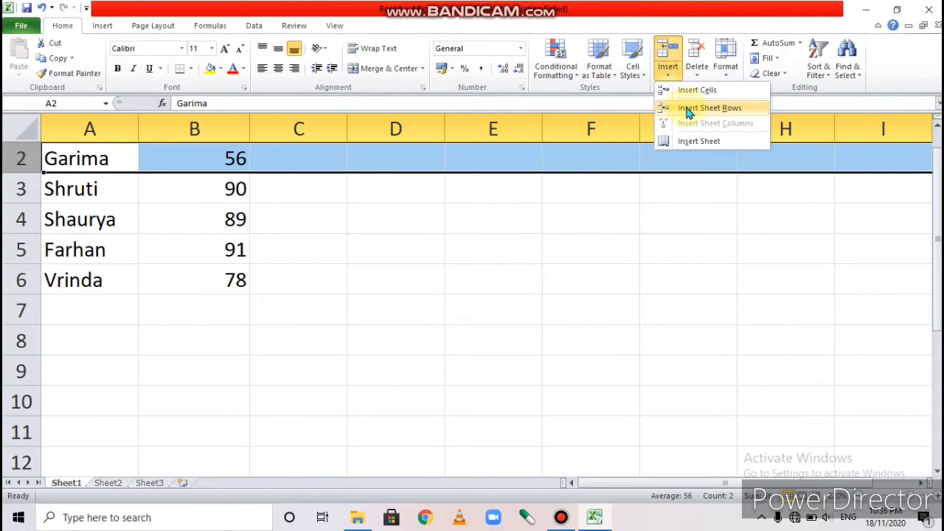
left_click(687, 109)
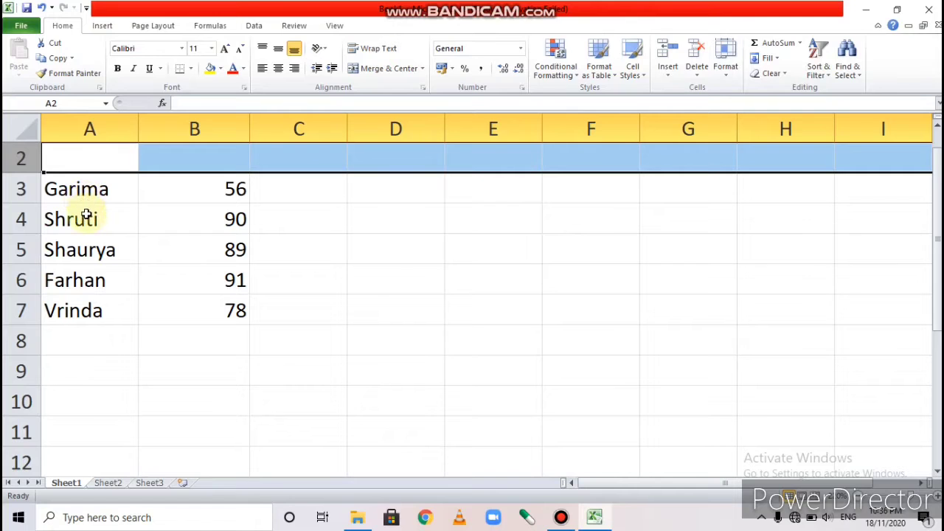
- Undo the row insertion above row 2 and deselect the row
key("ctrl+minus")
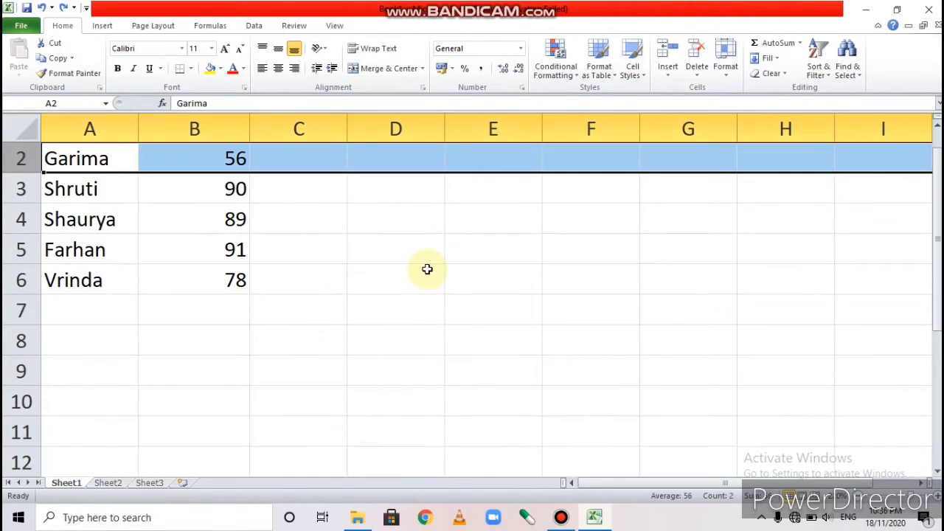
left_click(430, 269)
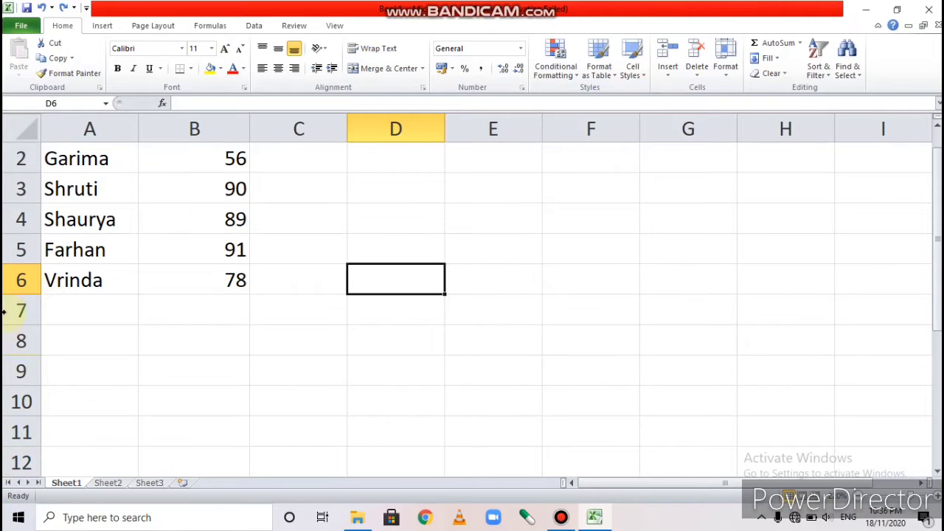
- Insert a blank sheet row above row 4 and undo the insertion
left_click(21, 219)
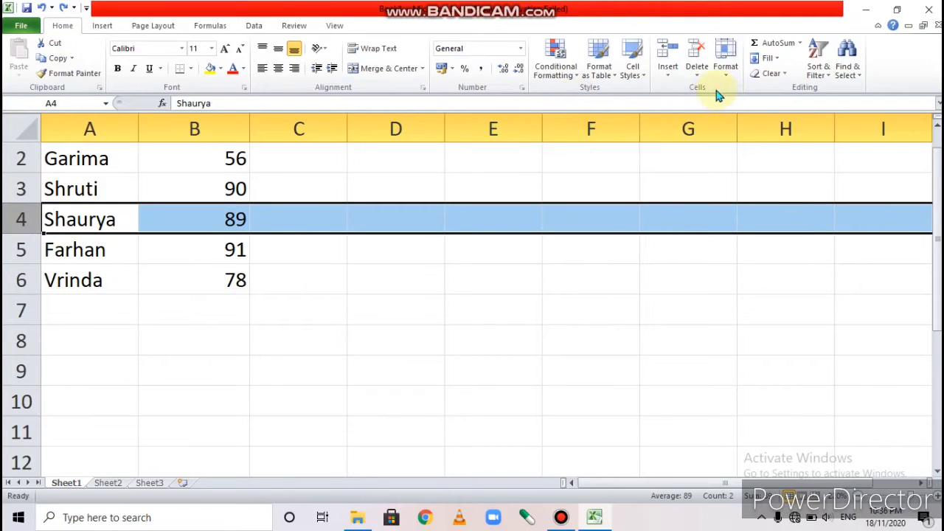
left_click(669, 77)
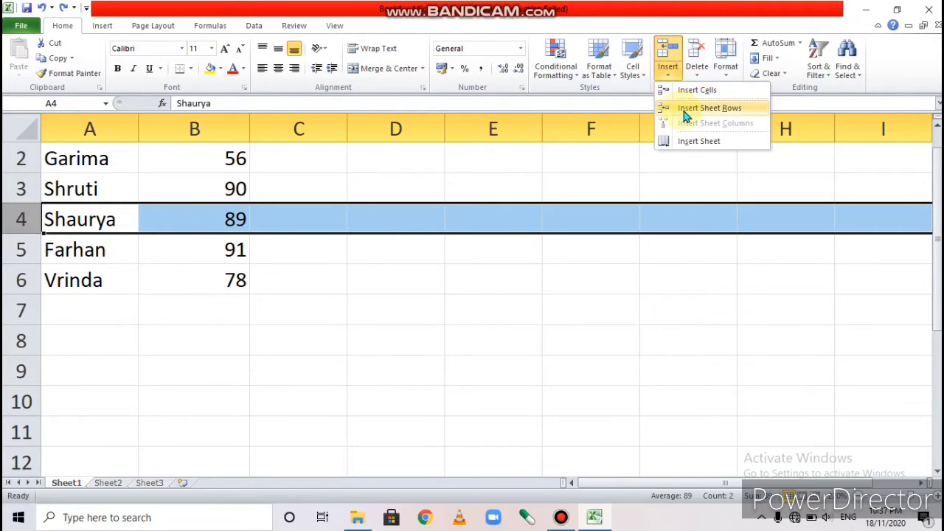
left_click(685, 110)
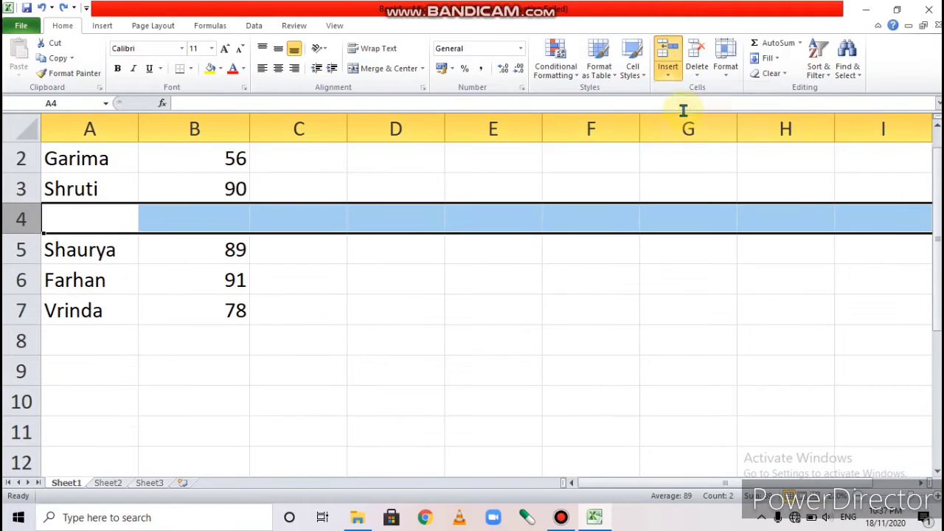
left_click(74, 226)
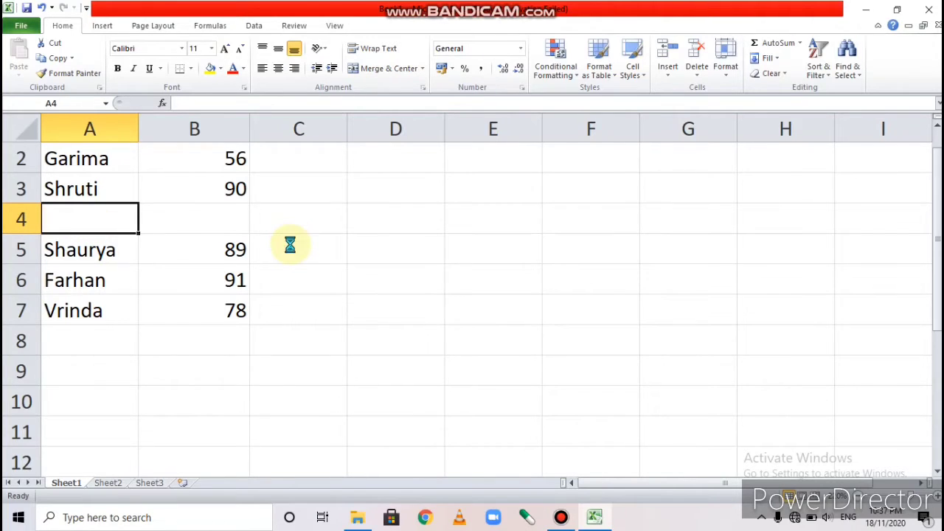
left_click(331, 339)
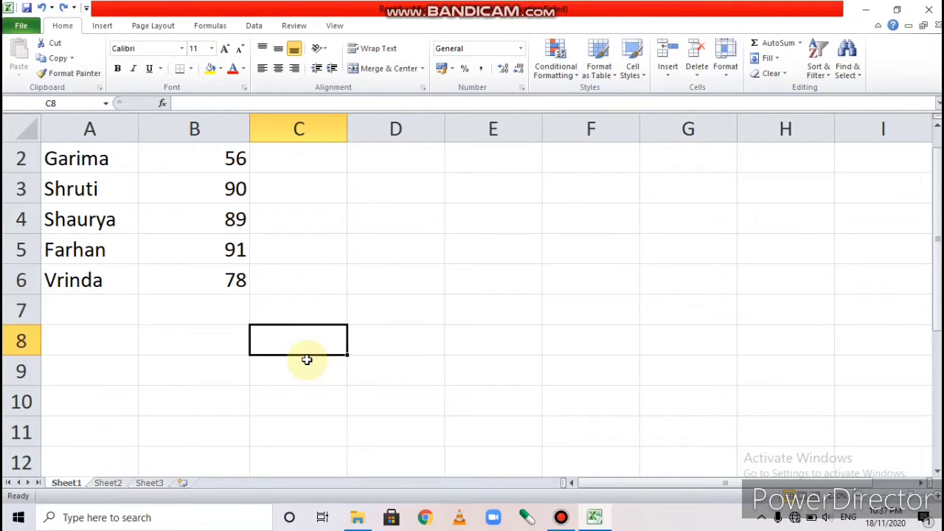
- Insert a blank row above row 4 again, using the row's own Insert command, and undo it
right_click(21, 219)
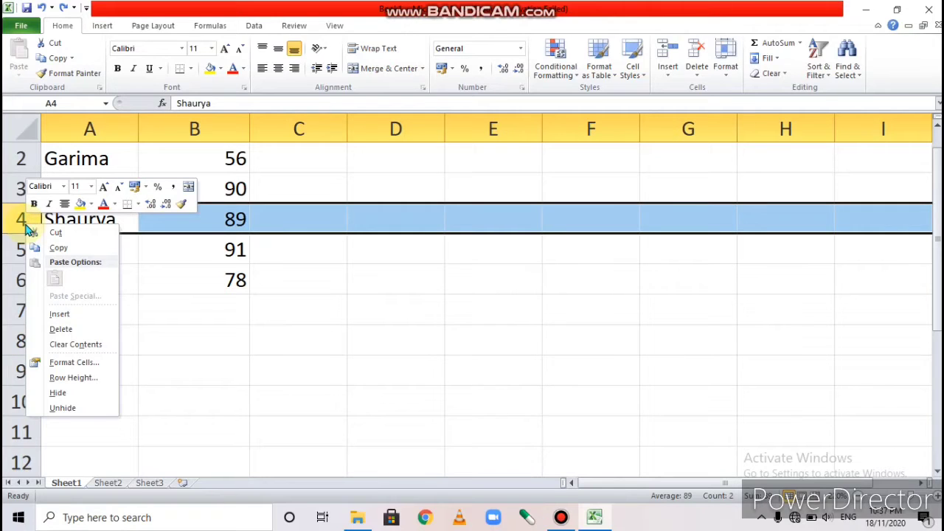
left_click(63, 317)
left_click(200, 387)
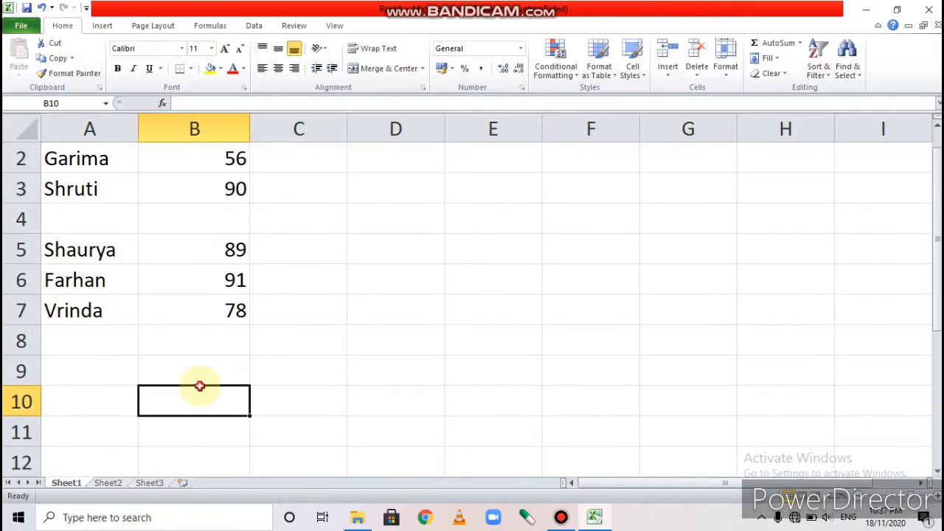
key("ctrl+z")
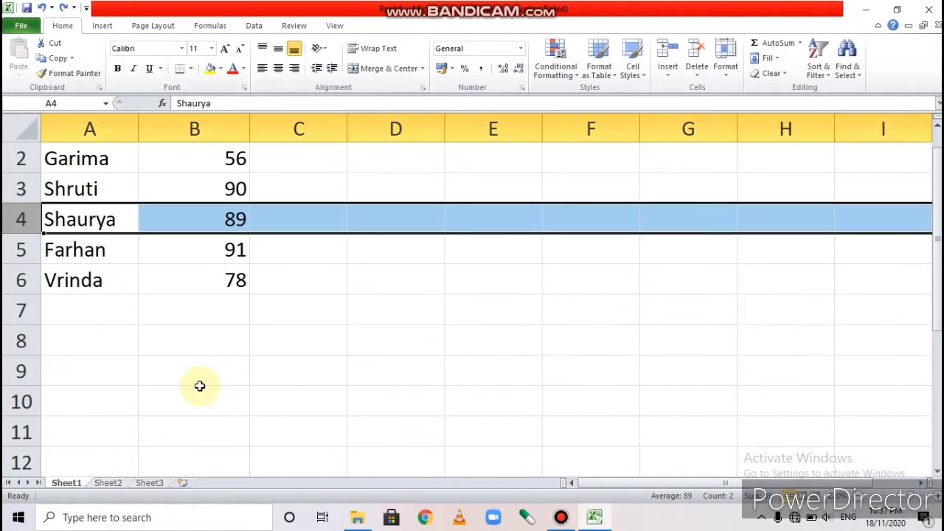
left_click(198, 388)
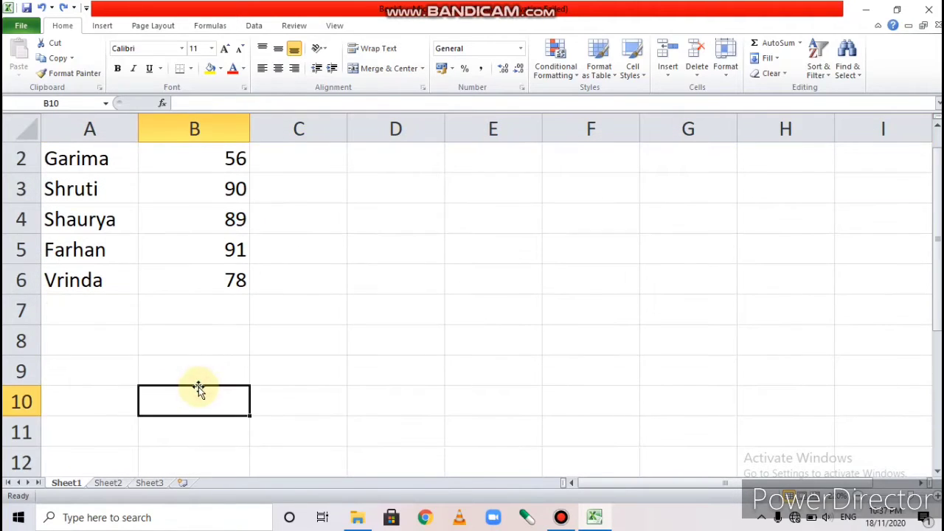
left_click(18, 224)
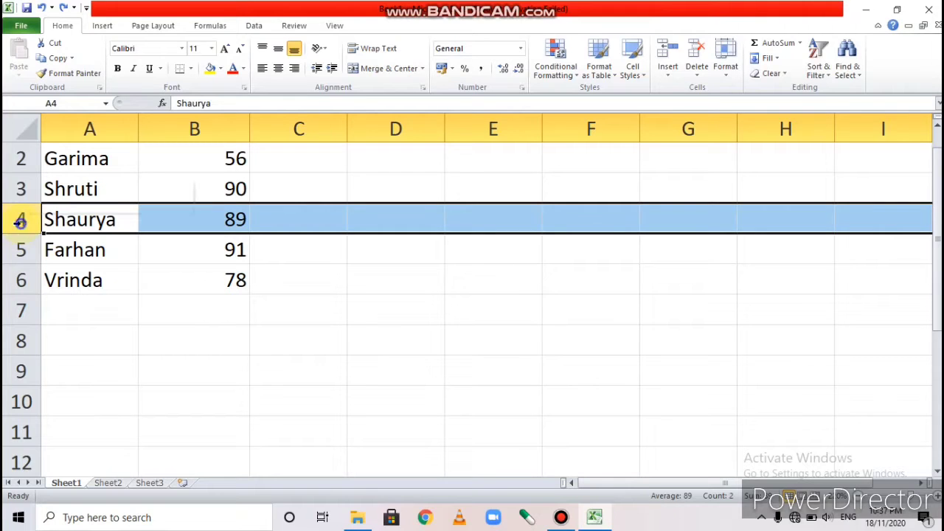
right_click(21, 225)
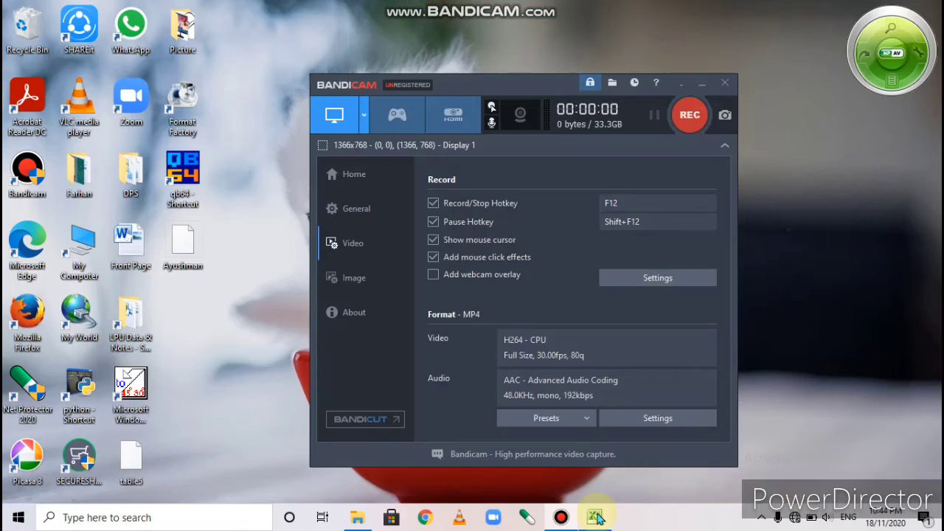
left_click(688, 112)
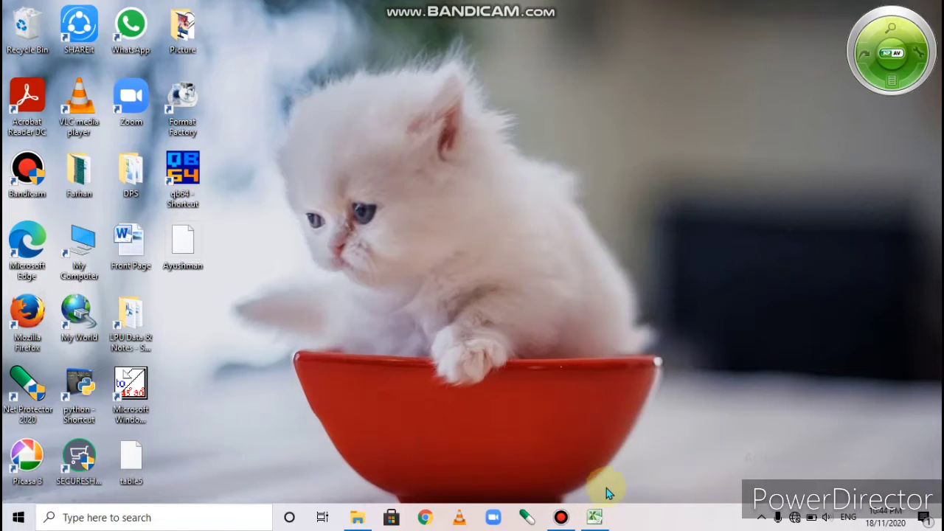
- Switch back to the Excel workbook and insert a blank sheet column before the Unit Marks column
left_click(597, 518)
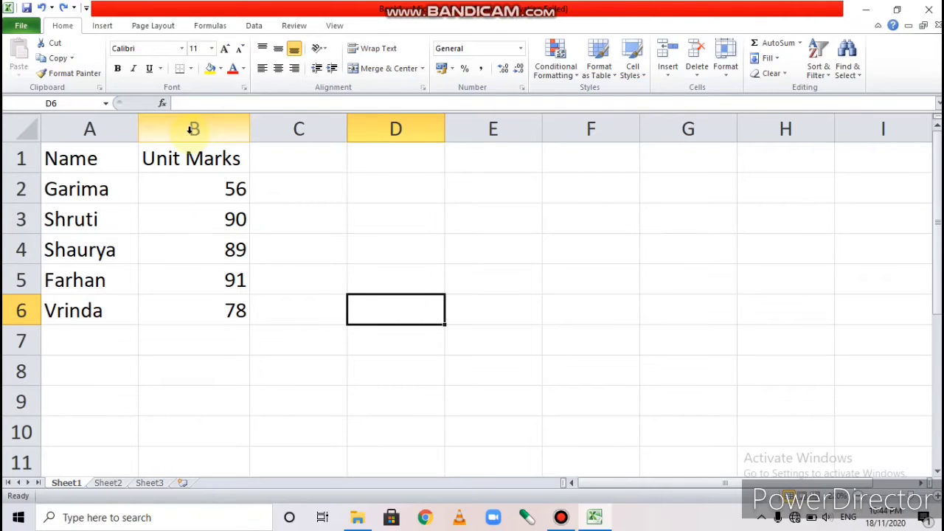
left_click(191, 130)
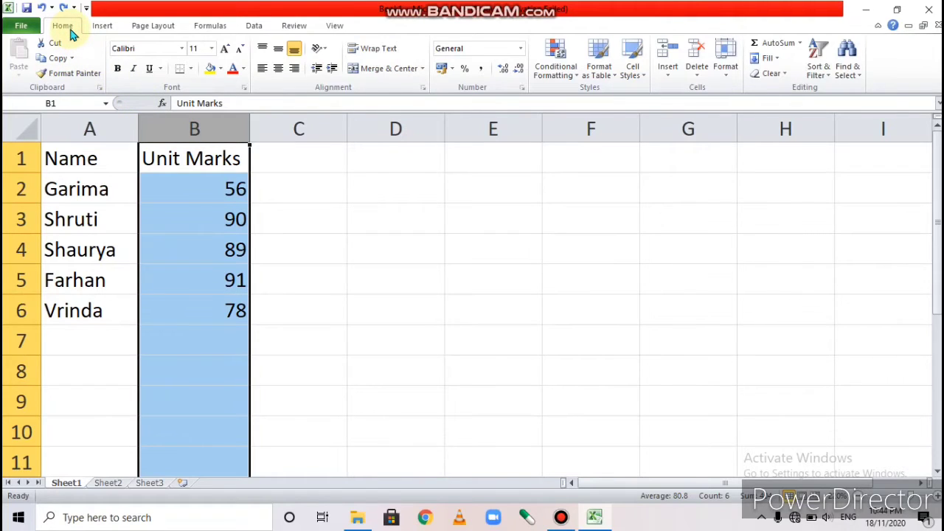
left_click(671, 81)
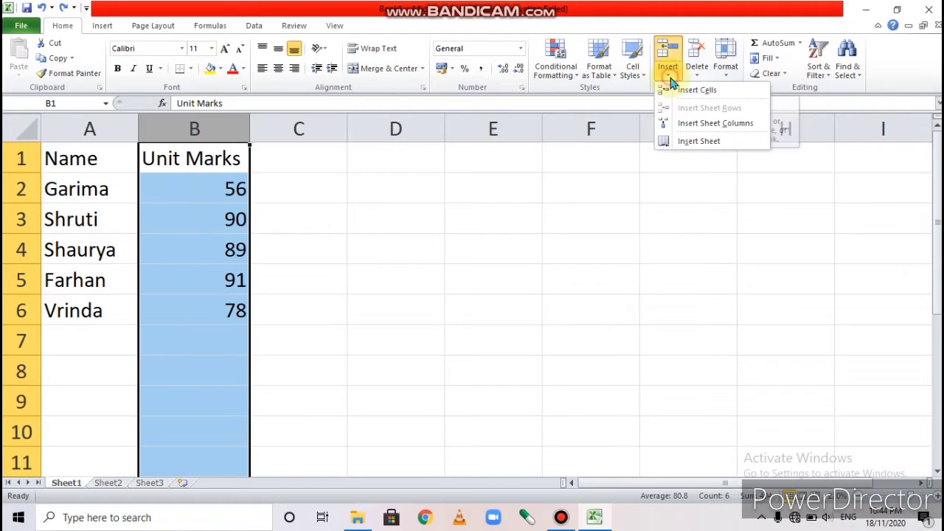
left_click(697, 125)
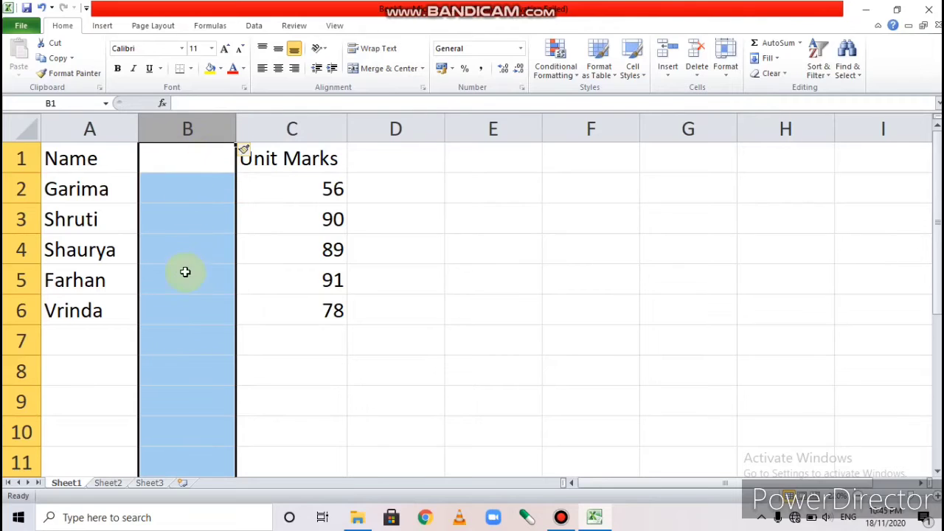
- Undo the column insertion before Unit Marks and deselect the column
key("ctrl+z")
left_click(416, 350)
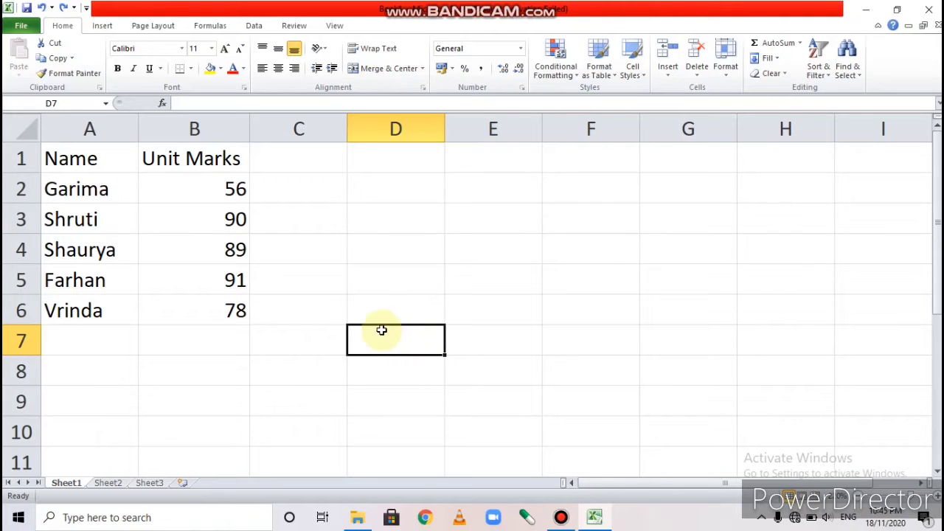
- Insert a blank sheet column before the Name column in column A
left_click(110, 127)
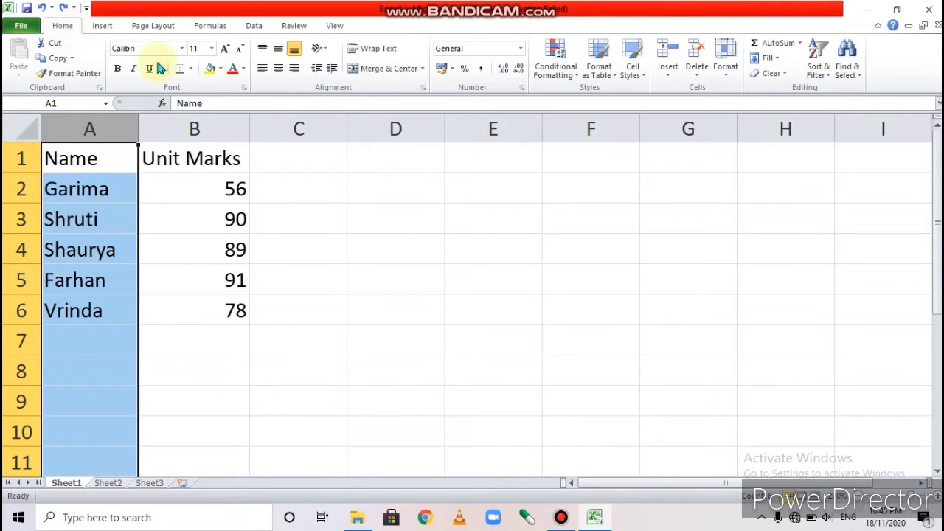
left_click(672, 82)
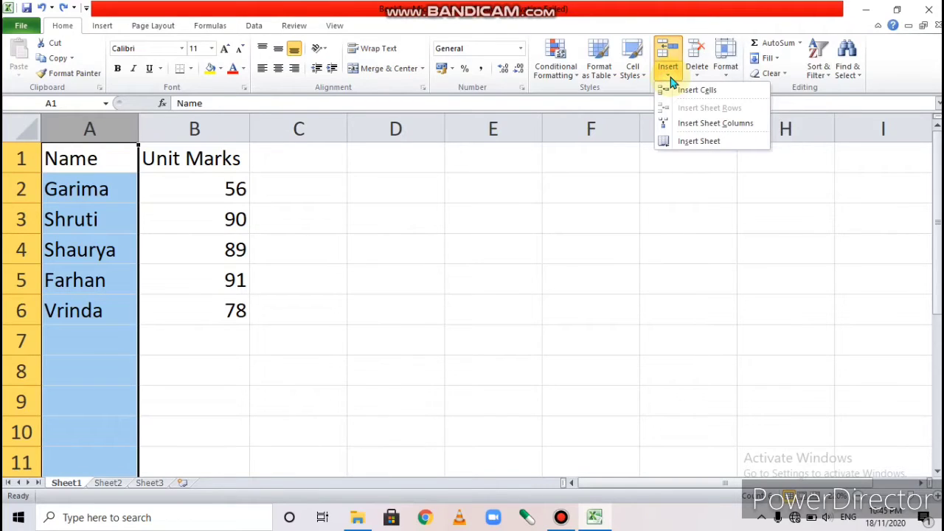
left_click(694, 129)
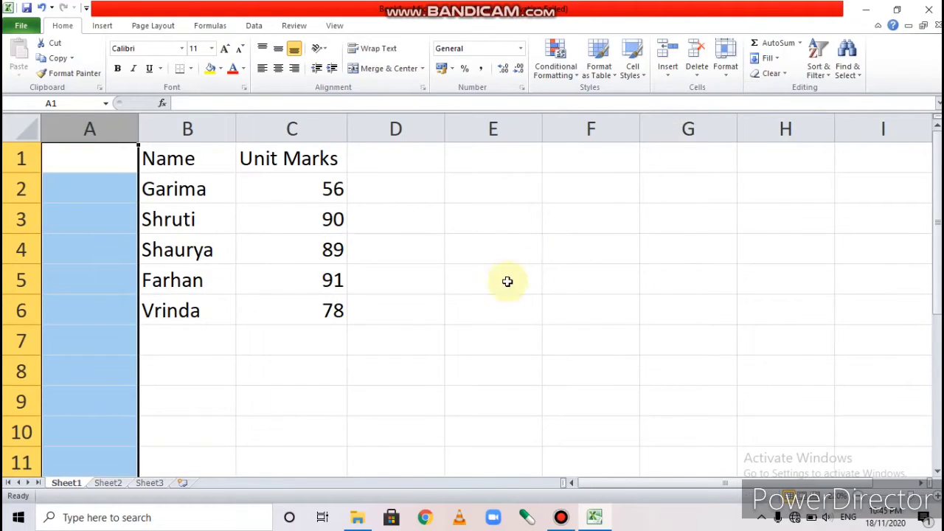
left_click(463, 298)
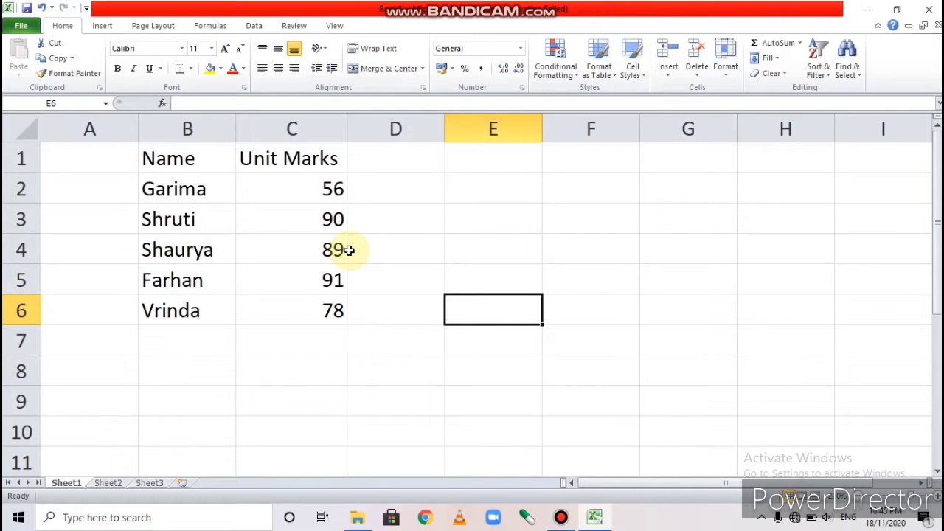
- Insert a blank column between the Name and Unit Marks columns, using column C's own Insert command
left_click(297, 126)
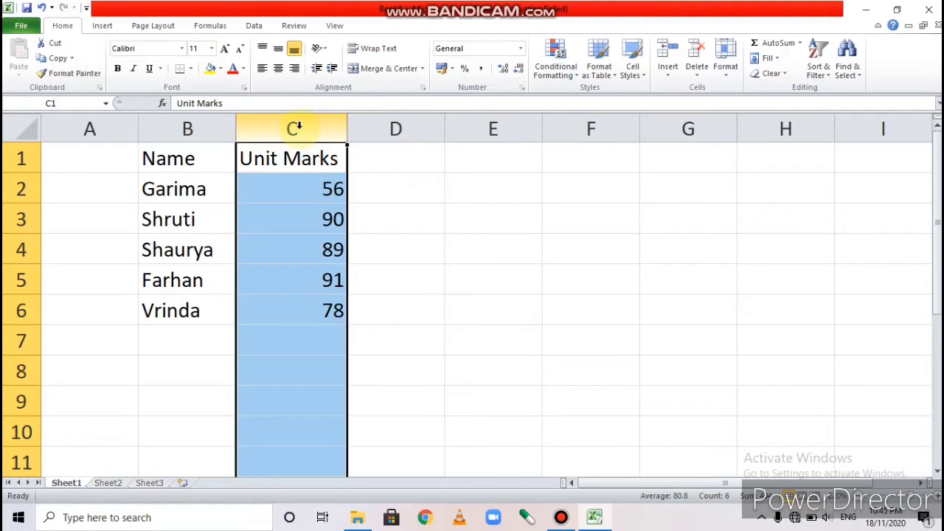
right_click(298, 129)
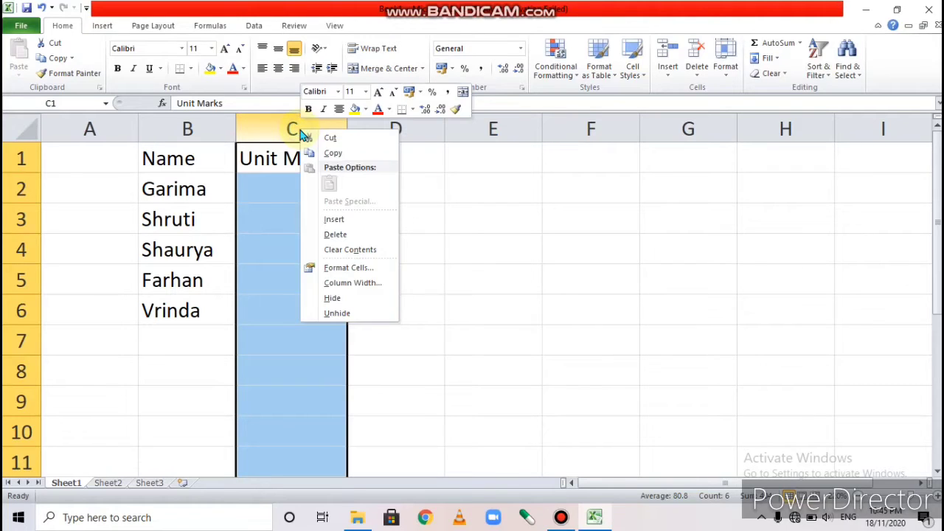
left_click(342, 219)
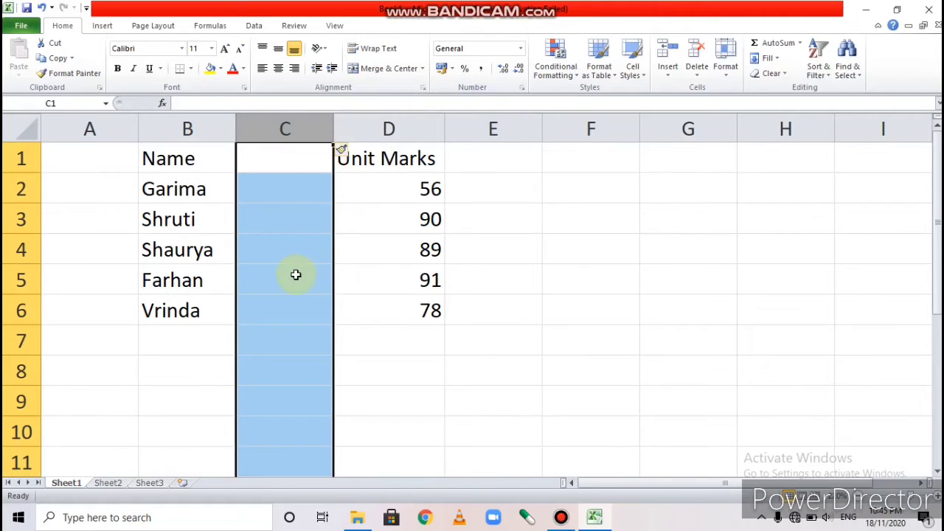
left_click(573, 302)
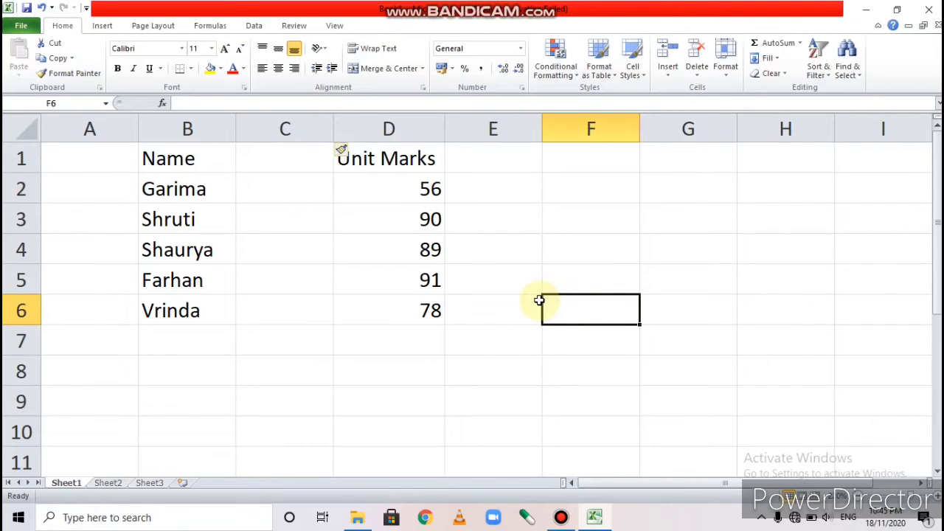
- Undo the last two column insertions so the table starts in column A again
key("ctrl+z")
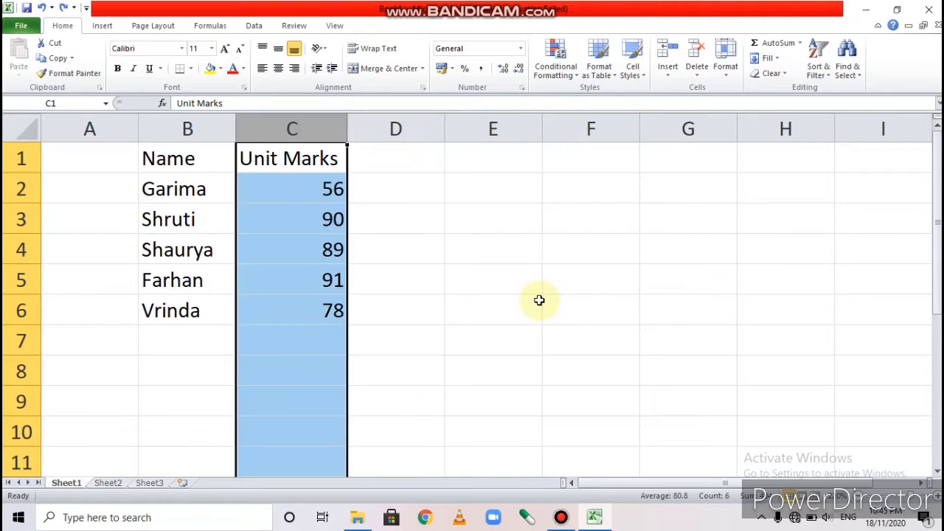
key("ctrl+z")
left_click(451, 299)
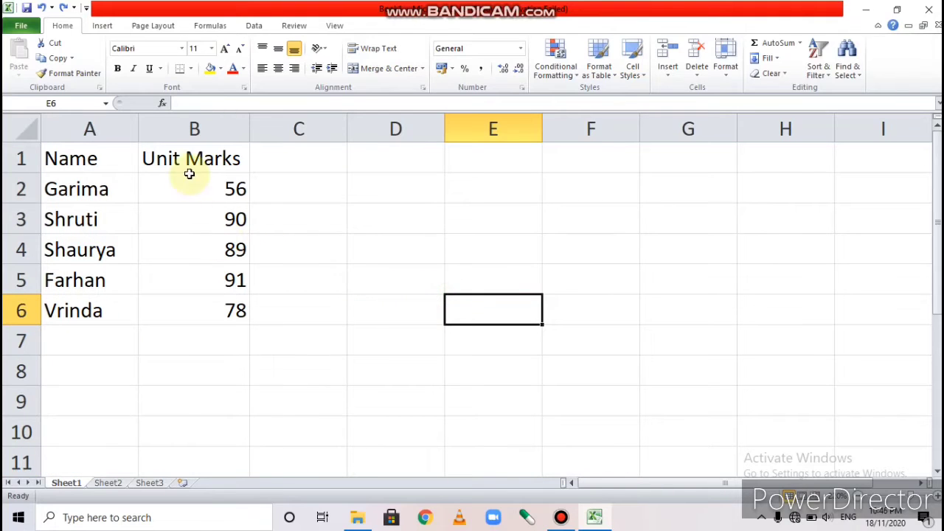
- Insert a blank column between Name and Unit Marks, using column B's own Insert command
left_click(194, 129)
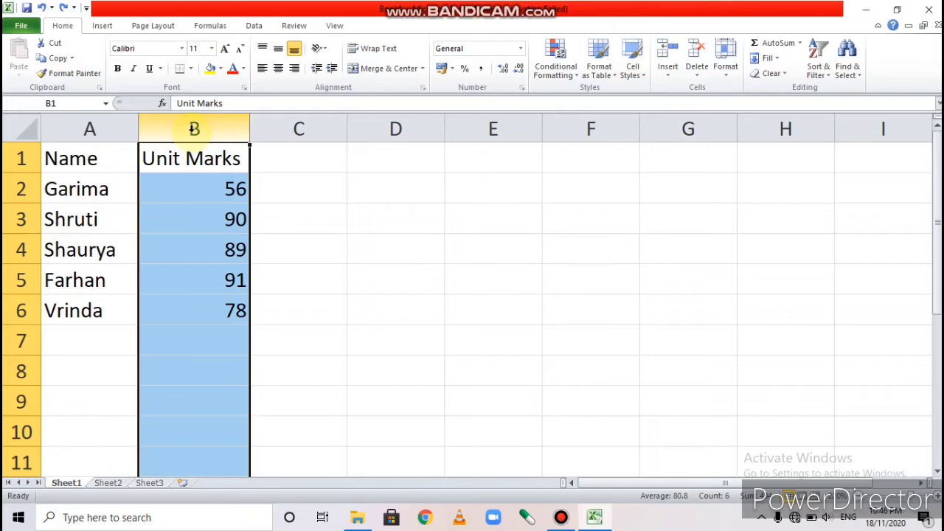
right_click(194, 129)
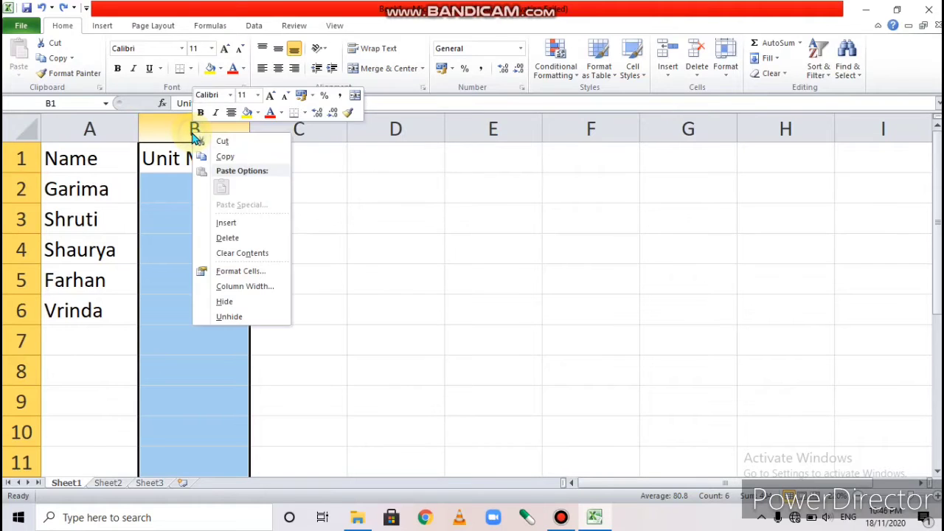
left_click(225, 227)
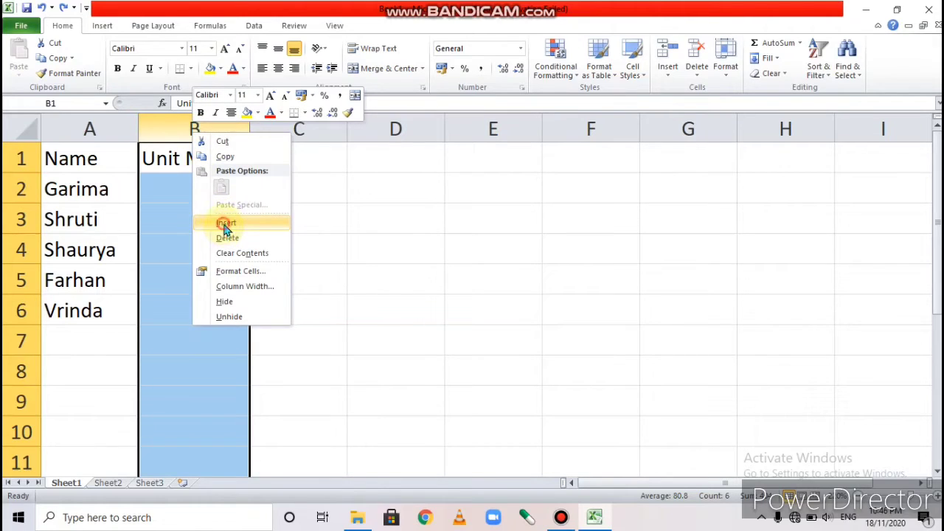
left_click(436, 273)
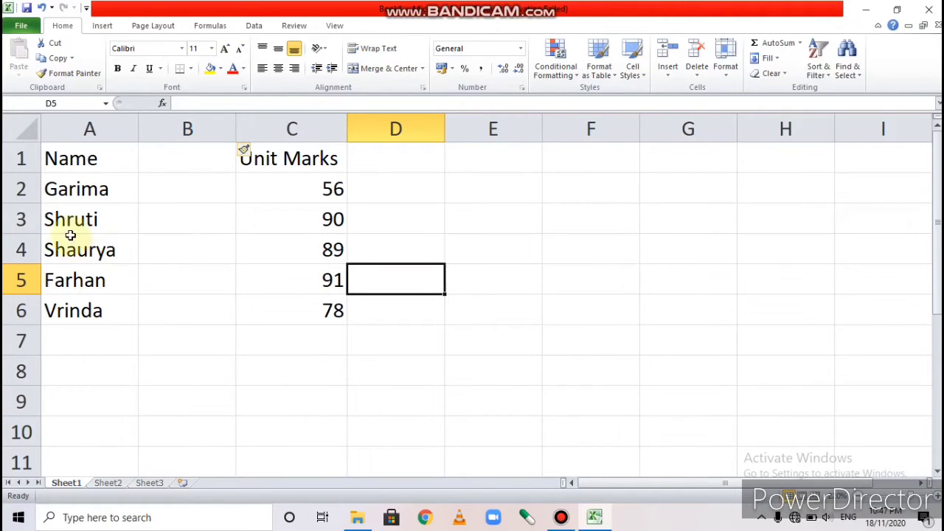
- Insert three blank sheet rows below the header by selecting rows 2 to 4 and using Insert Sheet Rows
left_click(23, 190)
left_click_drag(24, 202, 22, 249)
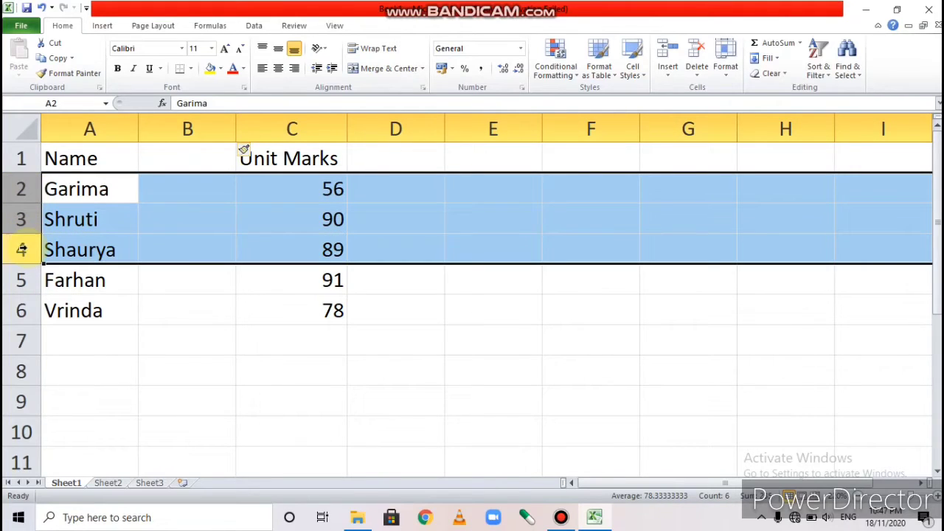
left_click(173, 336)
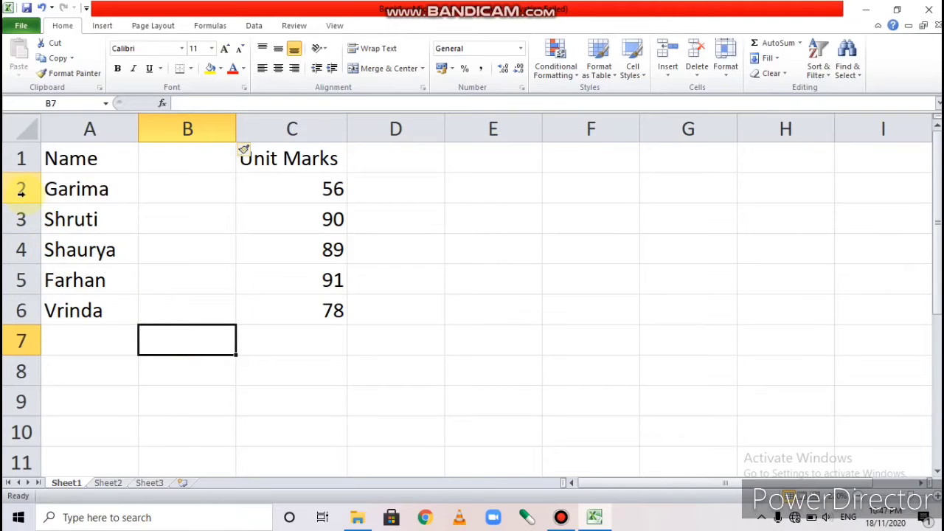
left_click_drag(21, 191, 22, 249)
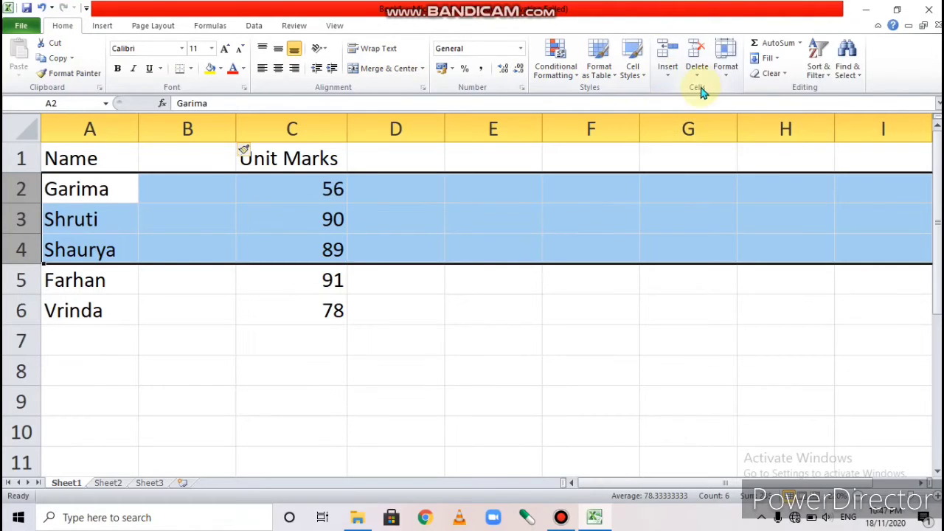
left_click(668, 80)
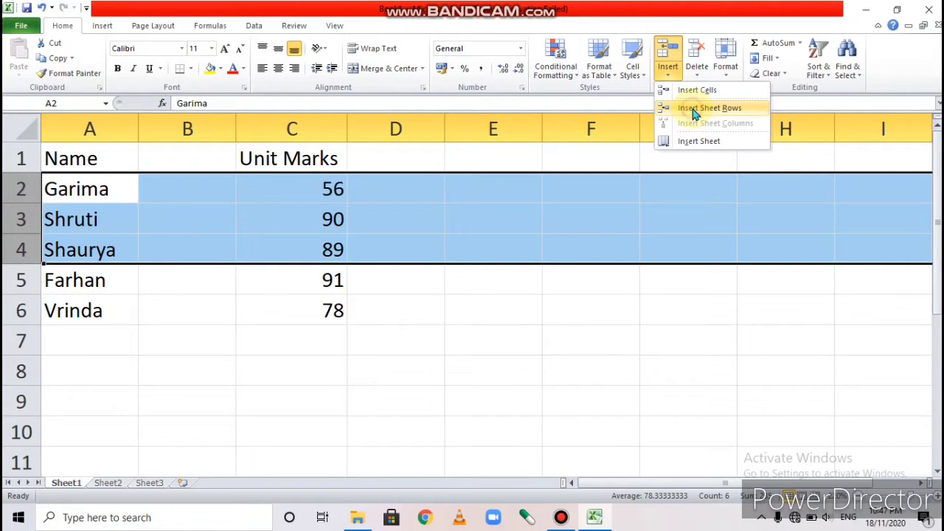
left_click(695, 109)
- Check the inserted cells A2 to A4, undo the three-row insertion and deselect the rows
left_click(86, 192)
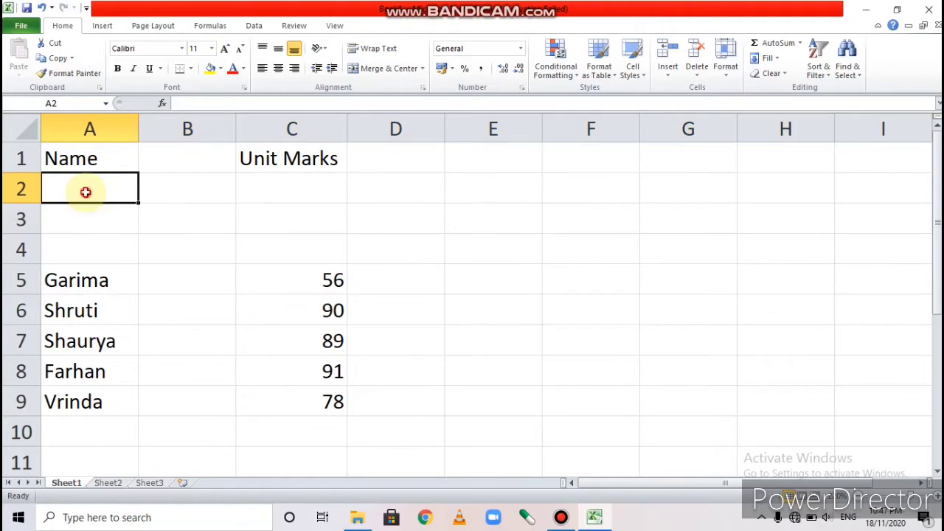
left_click(79, 253)
left_click(76, 205)
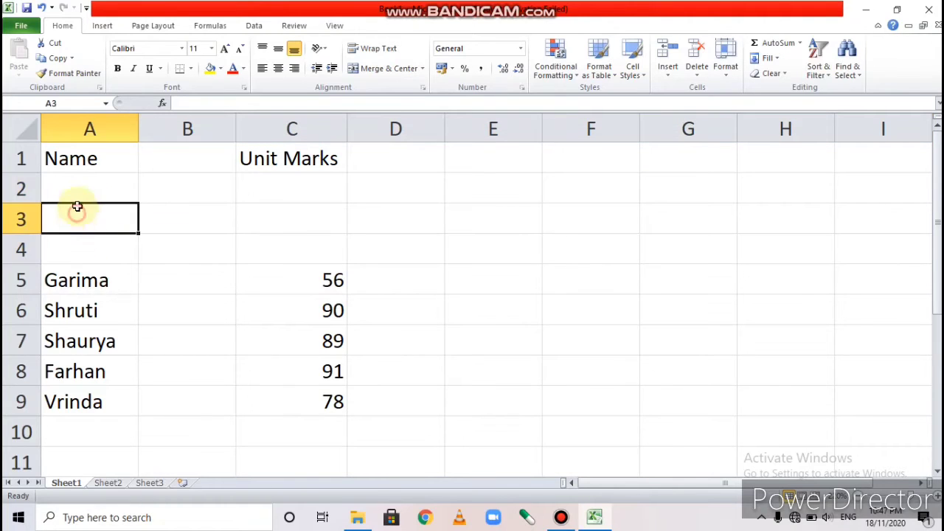
left_click(76, 192)
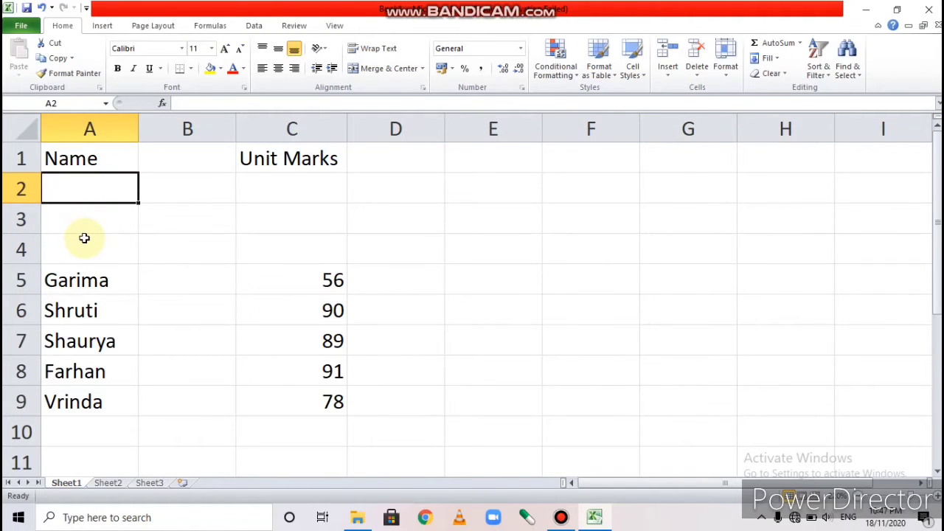
key("ctrl+z")
left_click(199, 325)
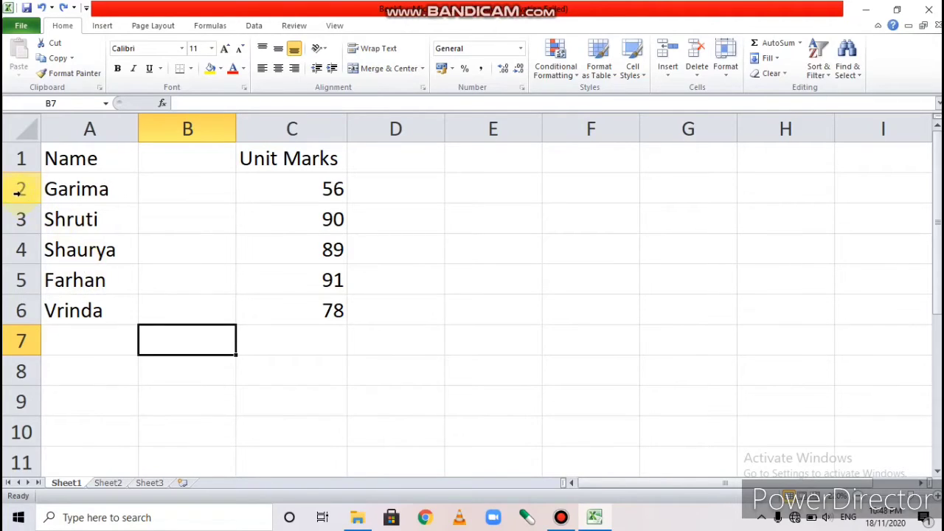
- Insert three blank rows below the header again, using the own Insert command of selected rows 2 to 4
left_click_drag(20, 189, 21, 247)
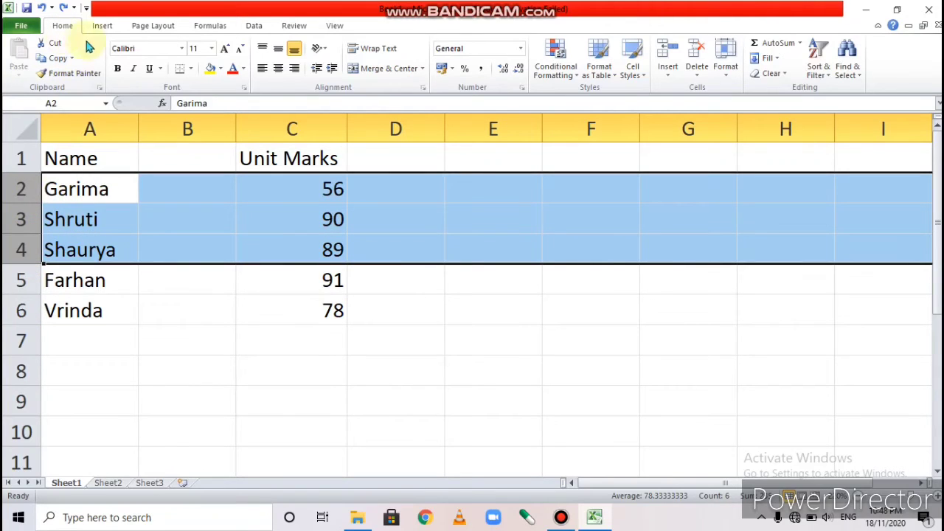
left_click(668, 74)
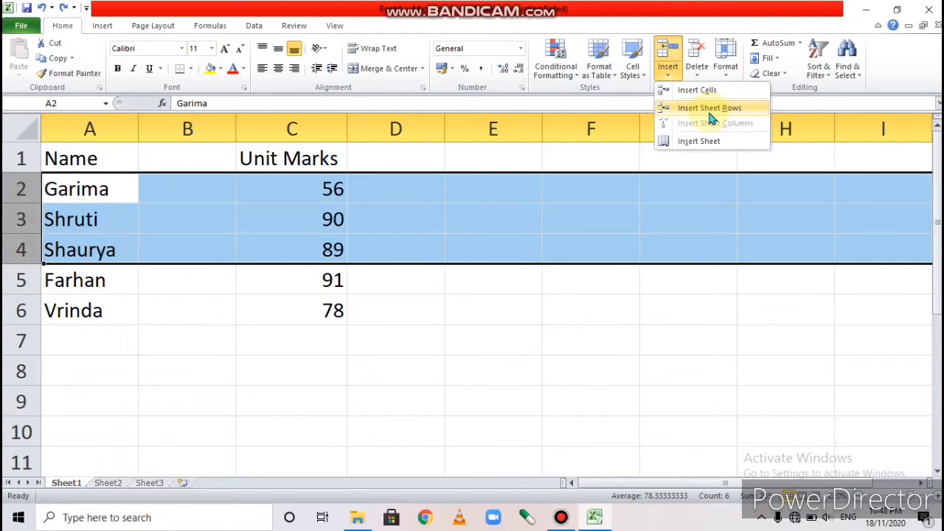
key("Escape")
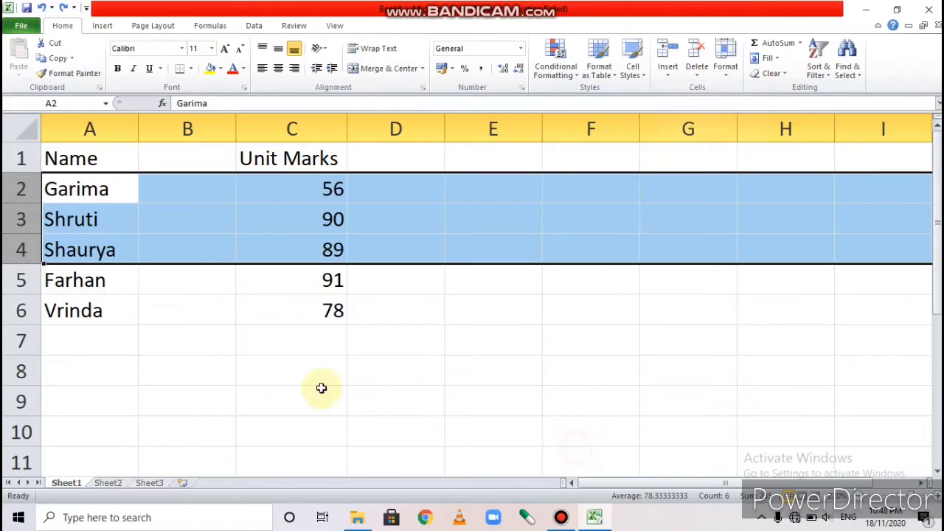
right_click(15, 221)
left_click(57, 313)
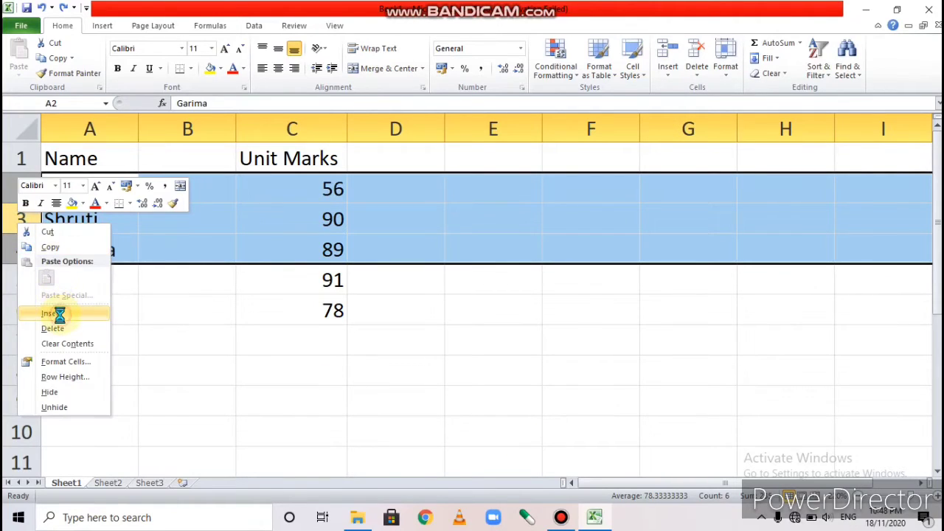
left_click(182, 383)
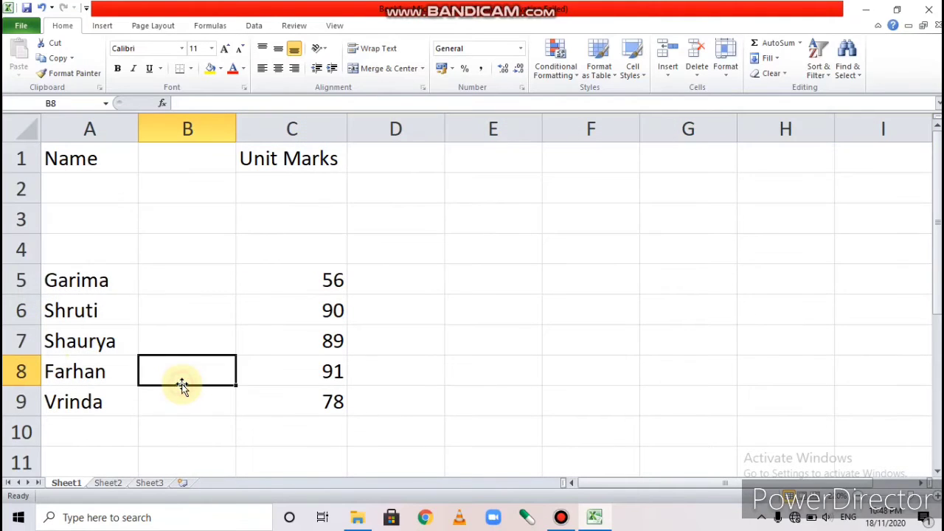
- Undo the last three-row insertion and deselect rows 2 to 4
key("ctrl+z")
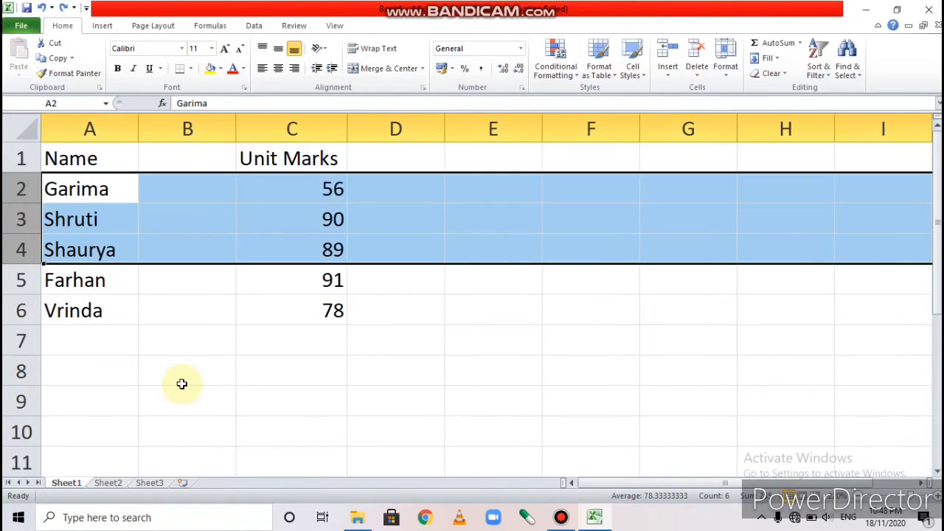
left_click(203, 365)
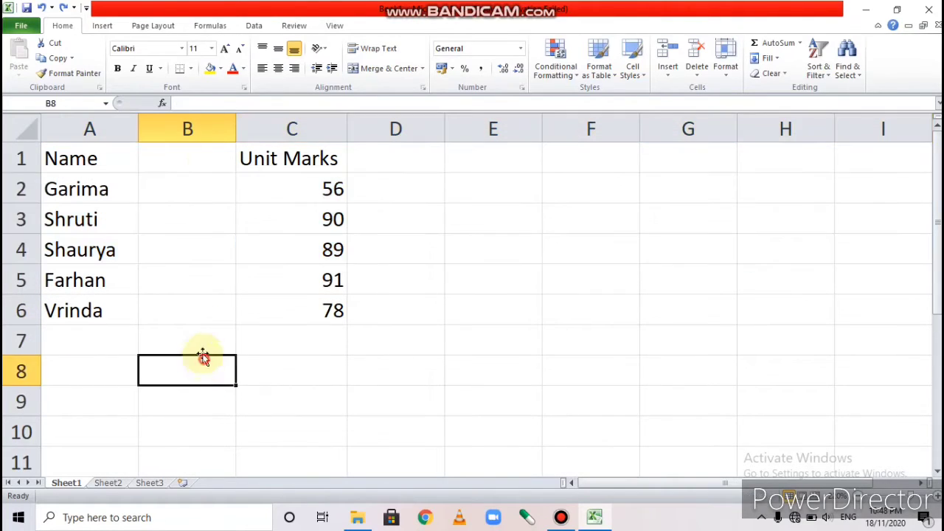
- Delete the blank column B between Name and Unit Marks
left_click(203, 131)
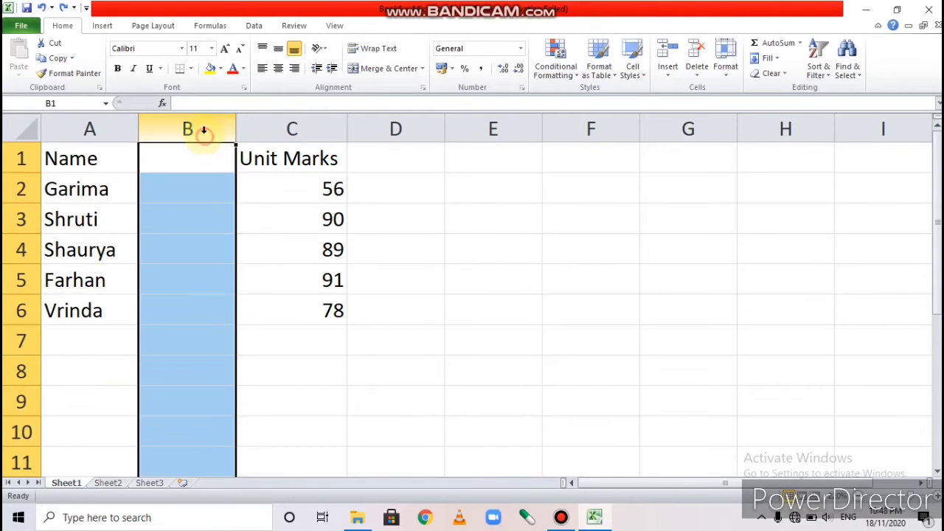
right_click(204, 131)
left_click(246, 239)
left_click(232, 360)
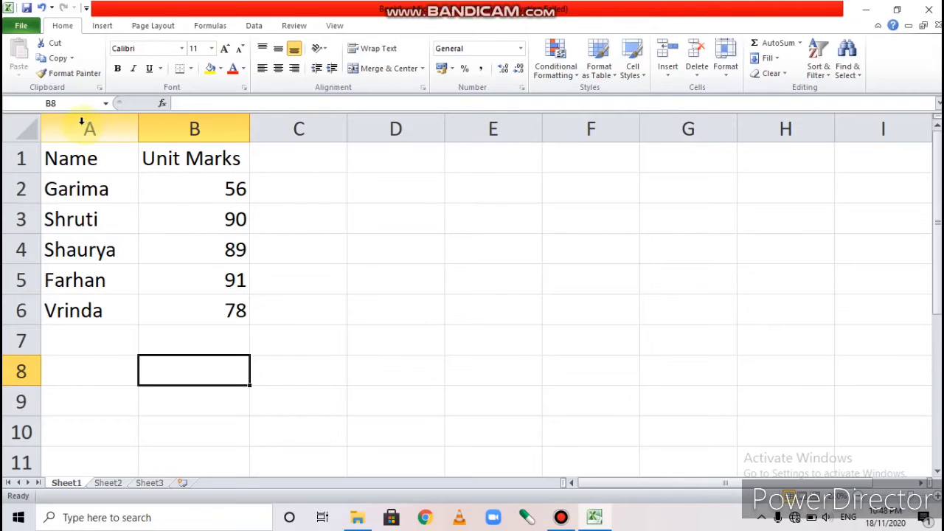
- Insert two blank columns before the Name column by selecting columns A and B and using Insert Sheet Columns
left_click_drag(81, 127, 174, 127)
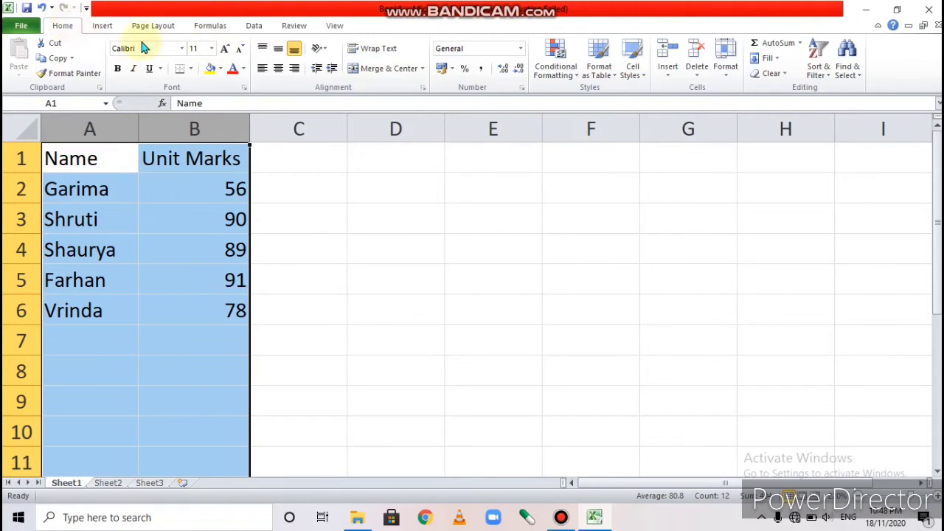
left_click(671, 79)
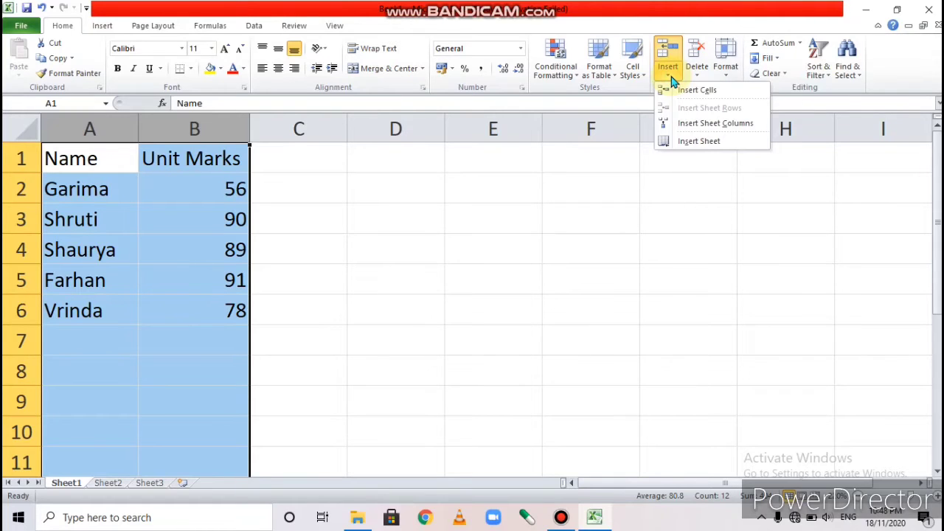
left_click(690, 123)
left_click(99, 158)
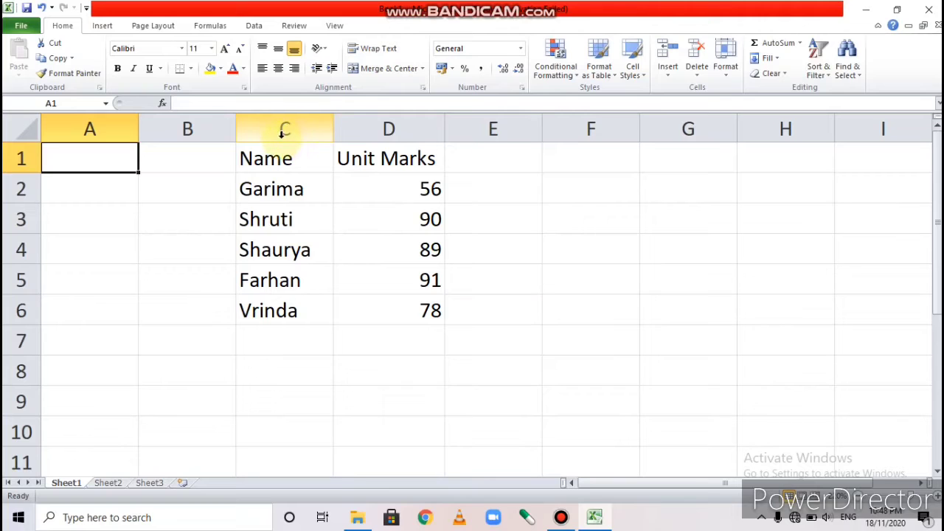
- Undo the insertion of the two sheet columns before Name
key("ctrl+z")
key("ctrl+z")
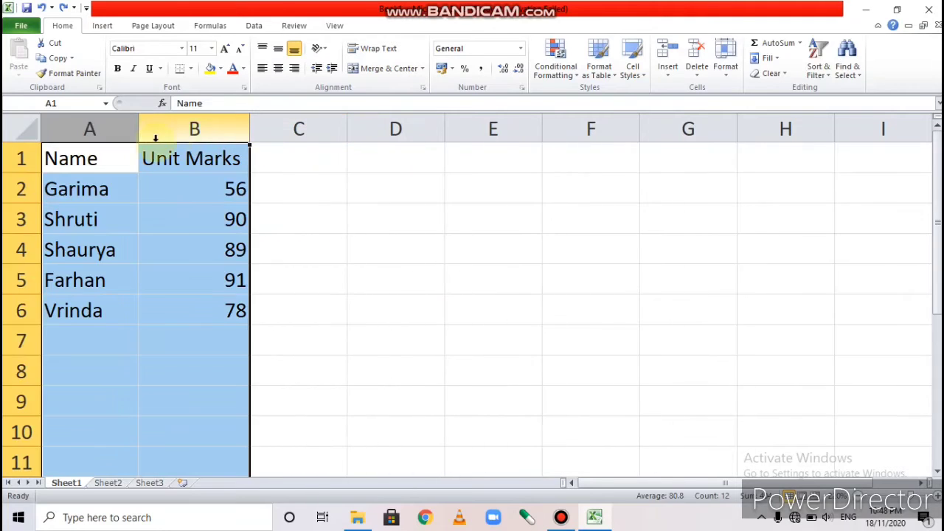
- Insert two blank columns before Name again, using the own Insert command of selected columns A and B
left_click(90, 129)
left_click_drag(90, 129, 179, 144)
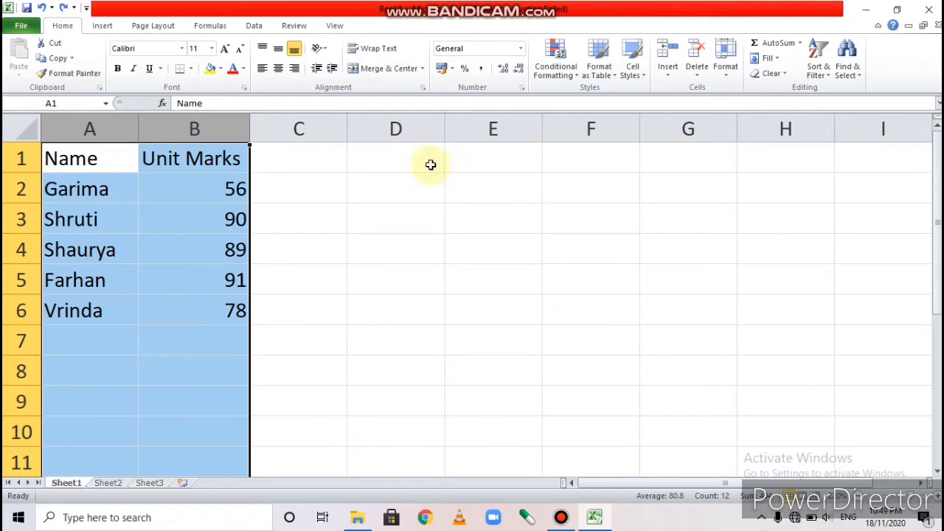
right_click(195, 129)
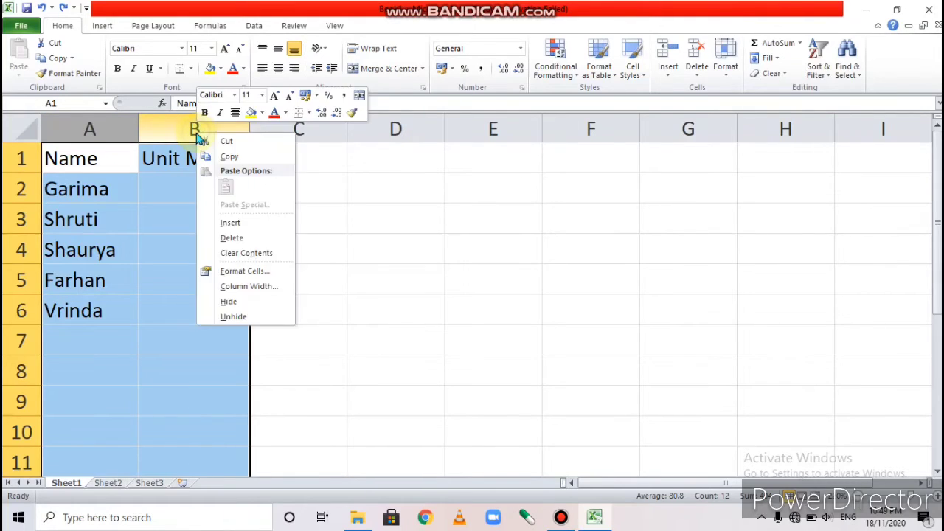
left_click(230, 226)
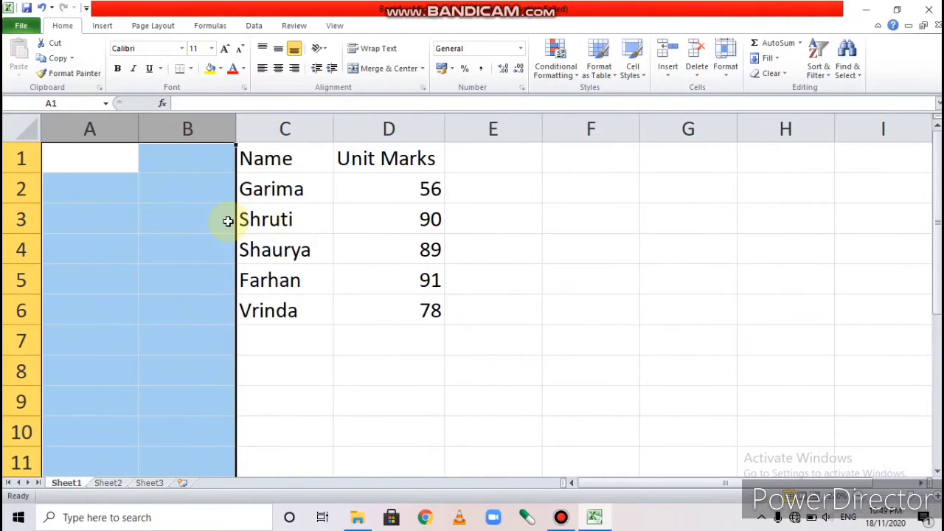
left_click(276, 389)
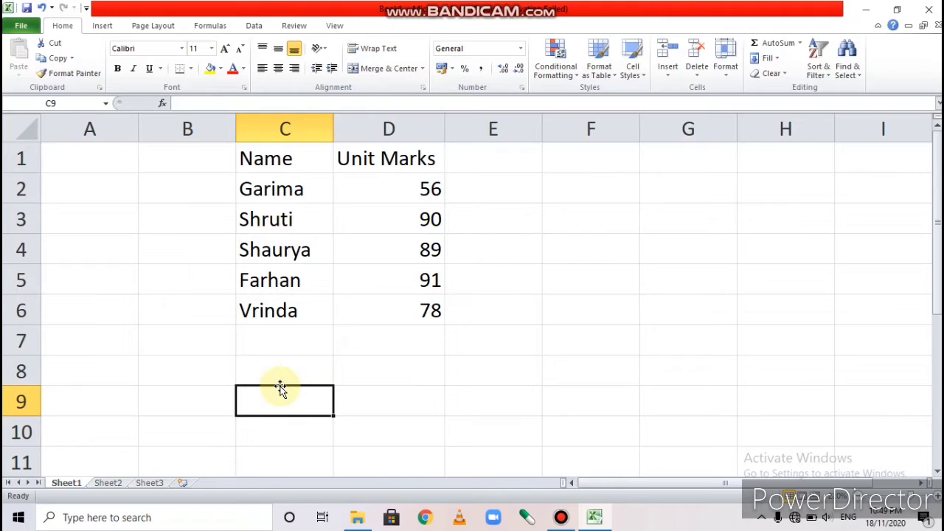
- Undo the repeated two-column insertion and deselect columns A and B
key("ctrl+z")
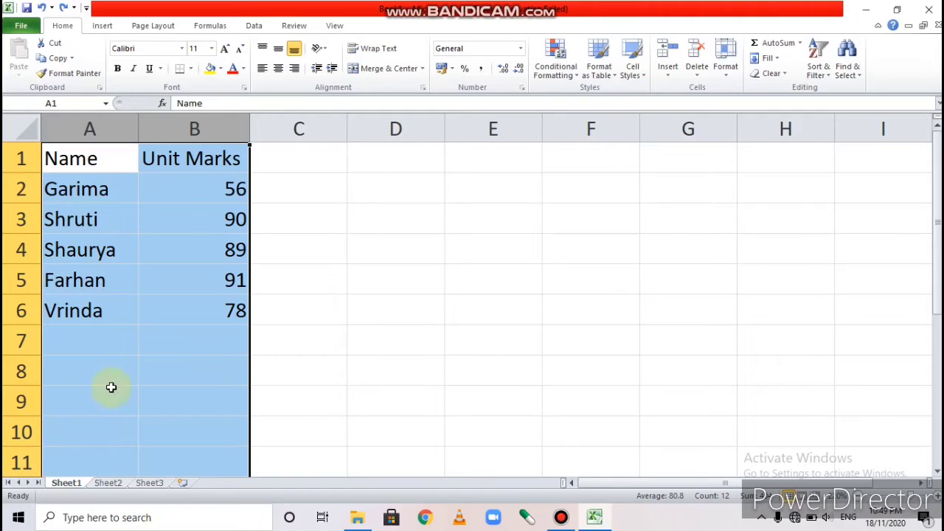
left_click(221, 197)
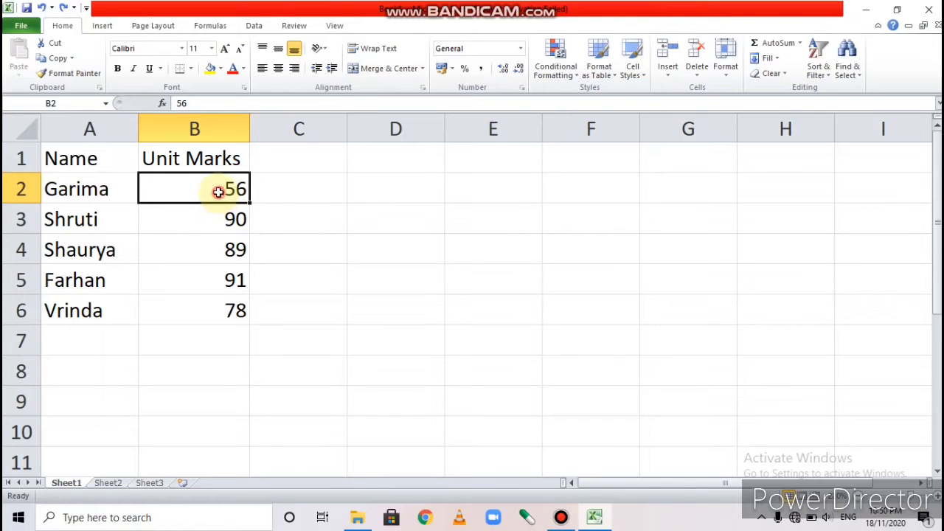
- Insert two blank cells at B2:B3 with Insert Cells and Shift cells right, and undo the insertion
left_click_drag(214, 189, 222, 243)
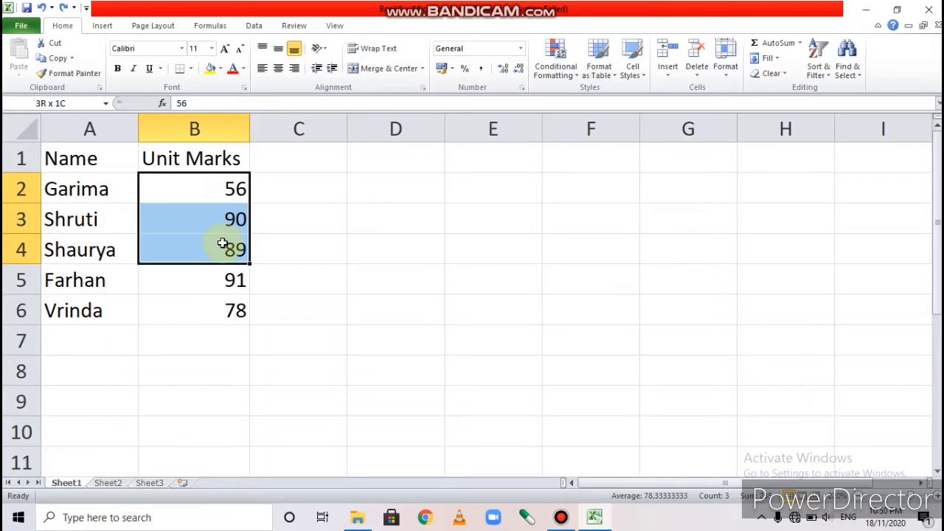
left_click_drag(222, 243, 223, 199)
left_click_drag(224, 236, 225, 219)
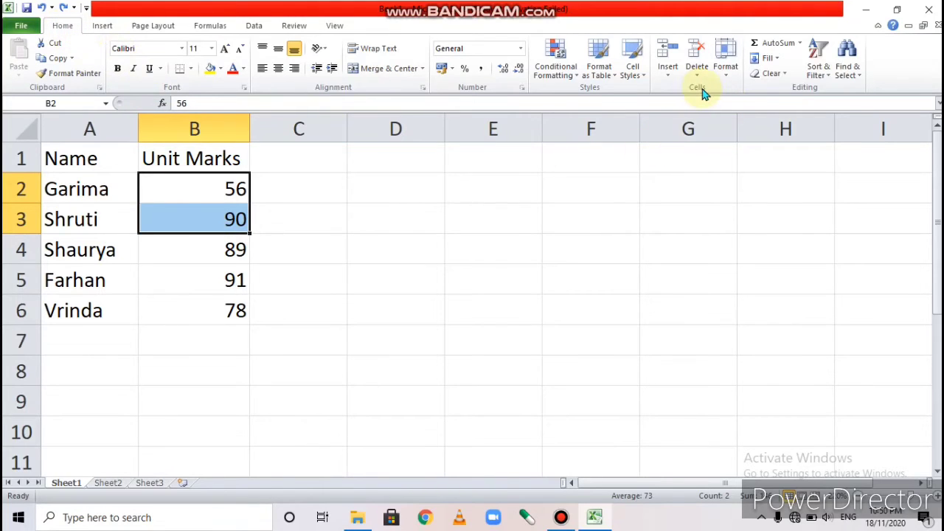
left_click(668, 75)
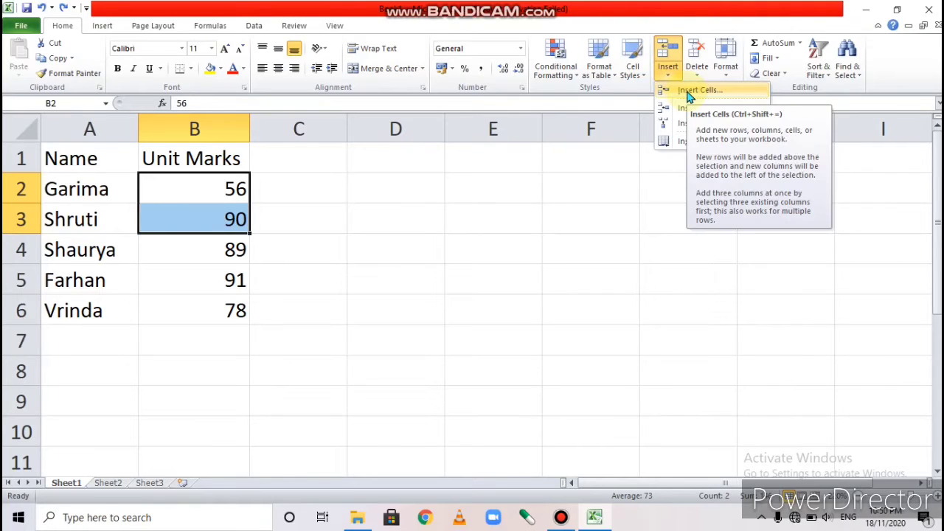
left_click(688, 91)
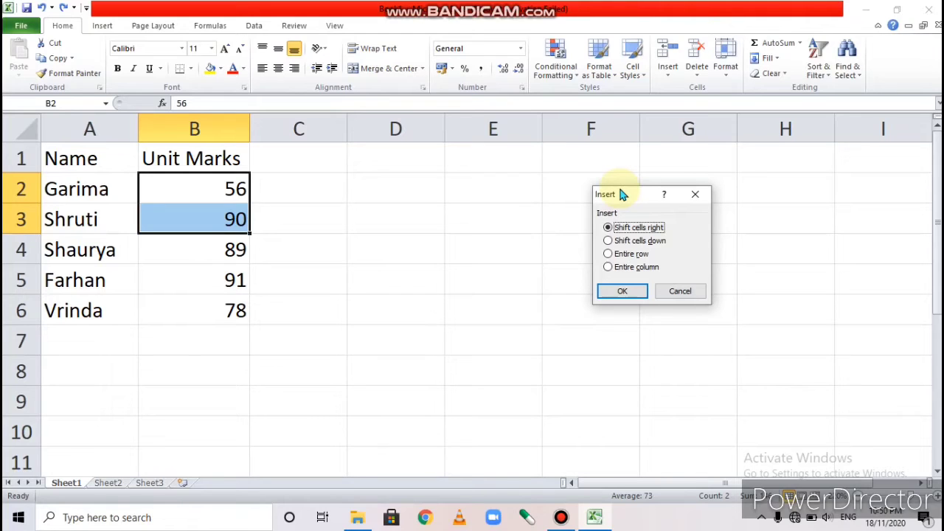
left_click(621, 289)
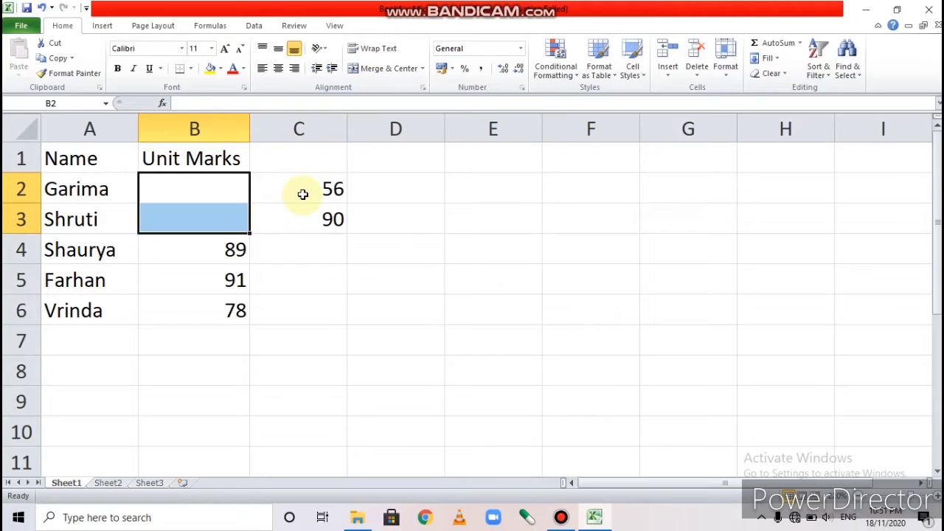
key("ctrl+z")
left_click(267, 330)
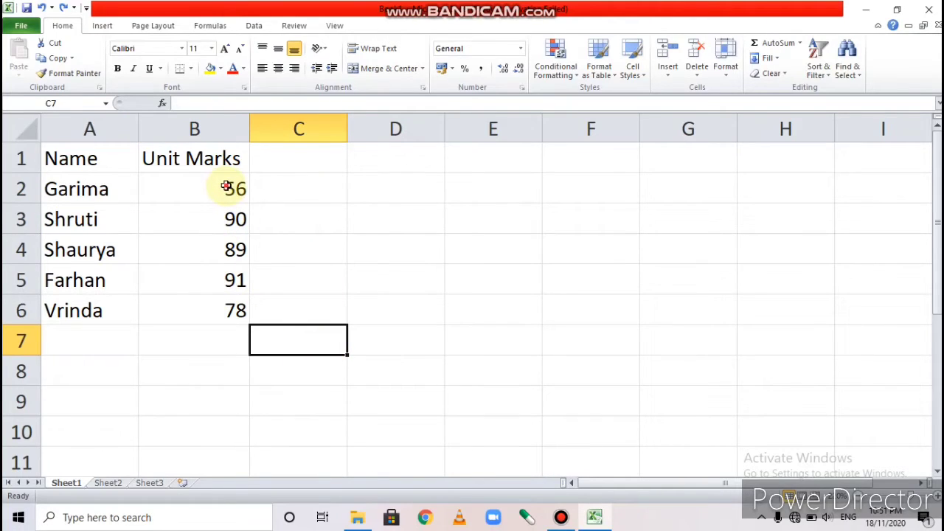
- Reselect B2:B3, go through the Insert Cells options, insert blank cells again with Shift cells right, and undo it
left_click_drag(227, 186, 231, 217)
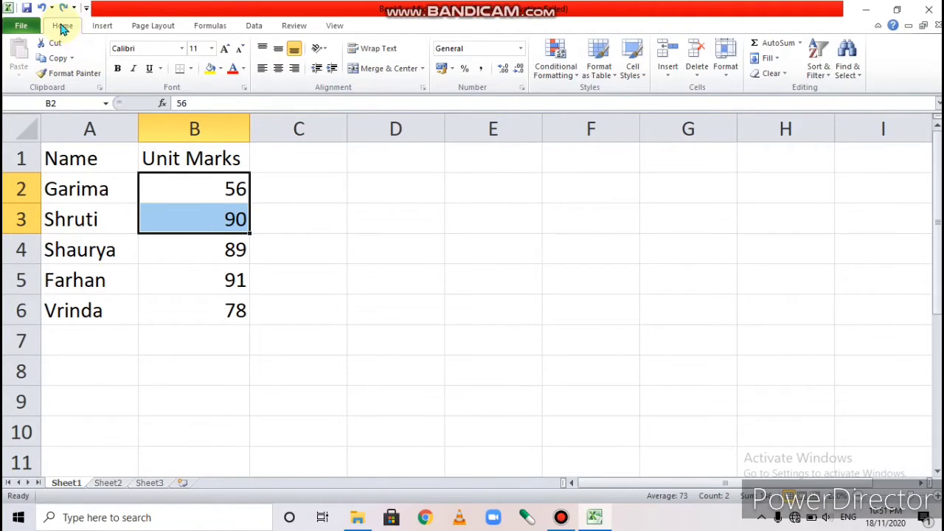
left_click(666, 76)
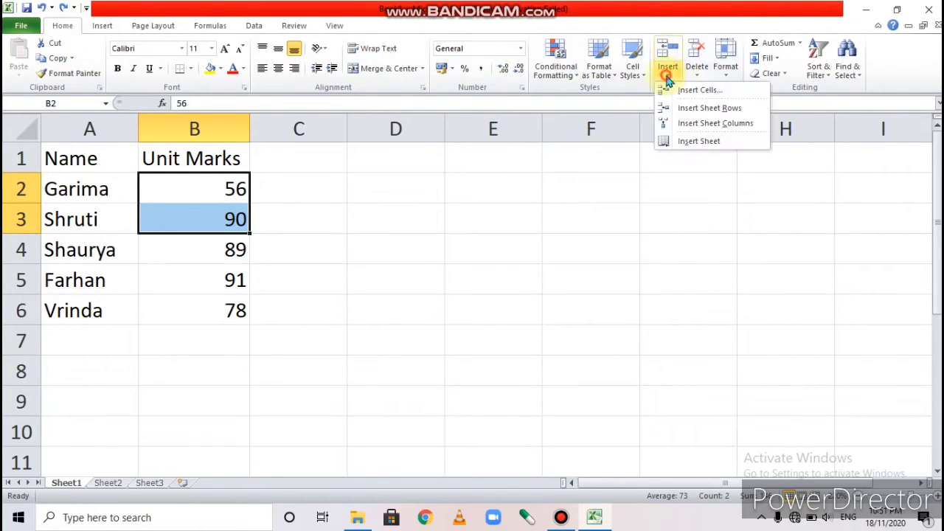
left_click(685, 91)
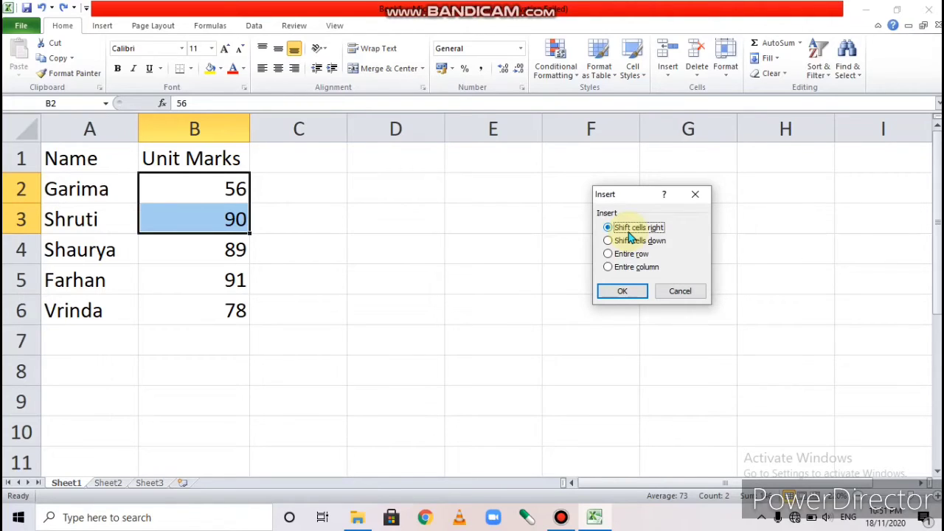
left_click(608, 241)
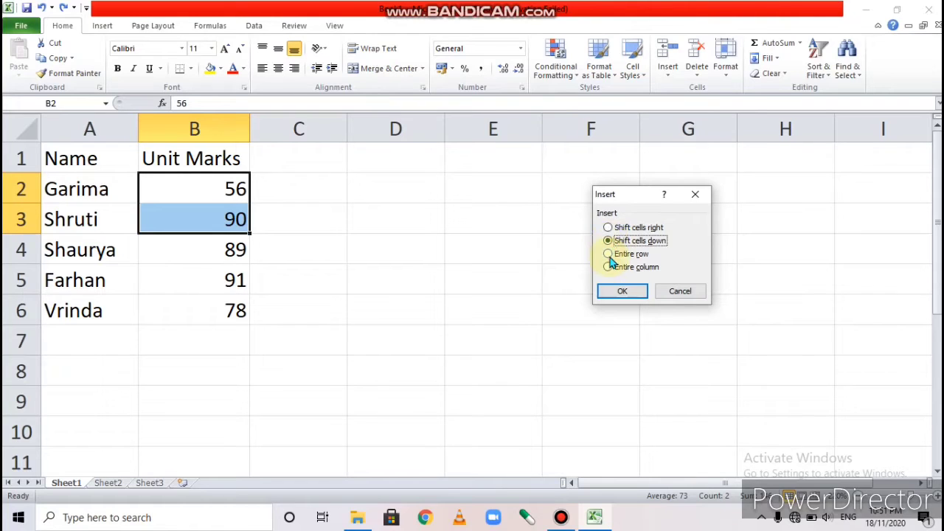
left_click(609, 254)
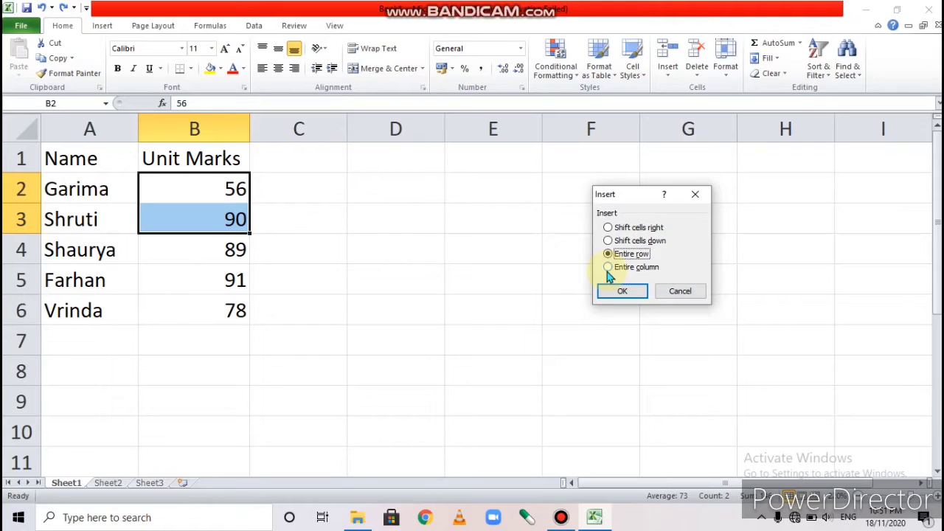
left_click(608, 229)
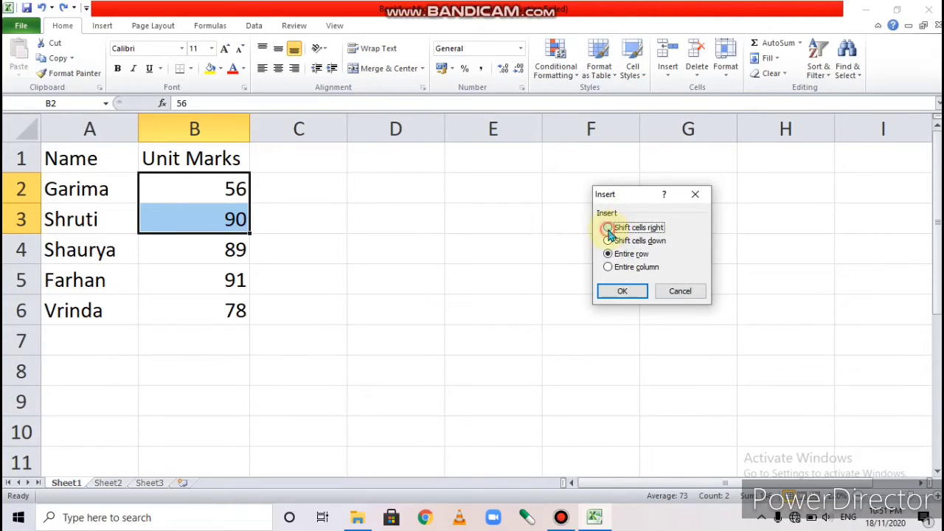
left_click(620, 293)
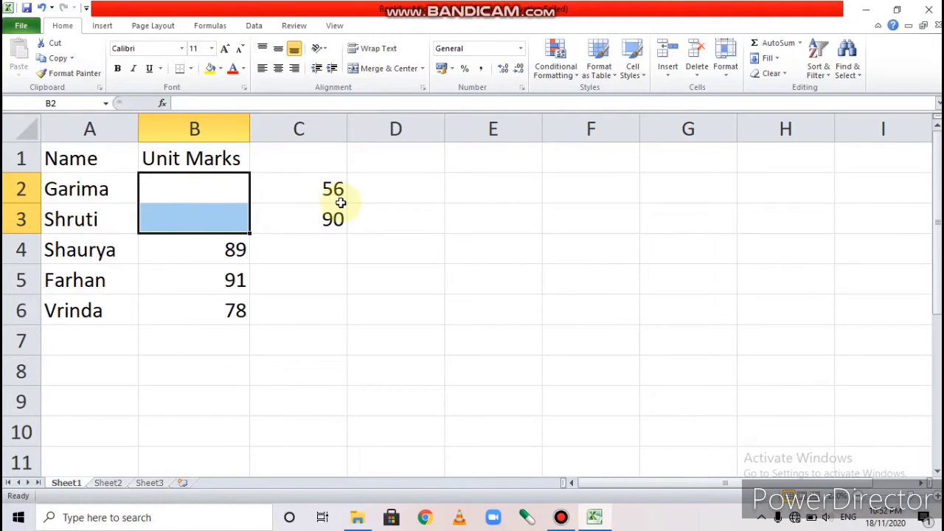
key("ctrl+z")
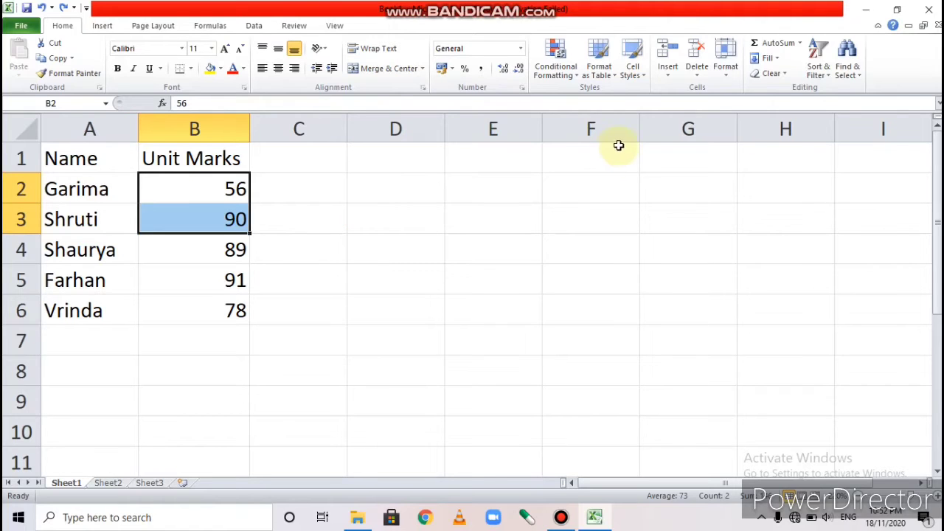
- Insert two blank cells at B2:B3 using the Shift cells down option, and undo the insertion
left_click(667, 74)
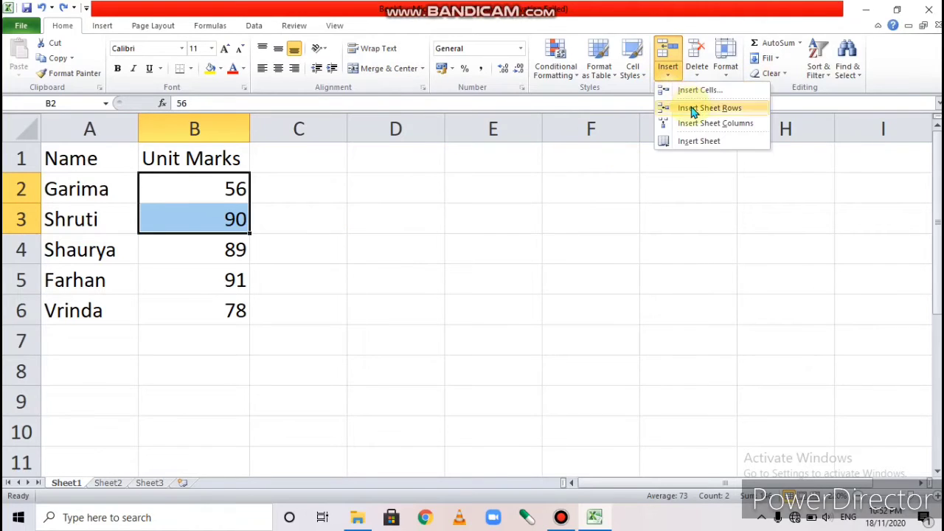
left_click(684, 90)
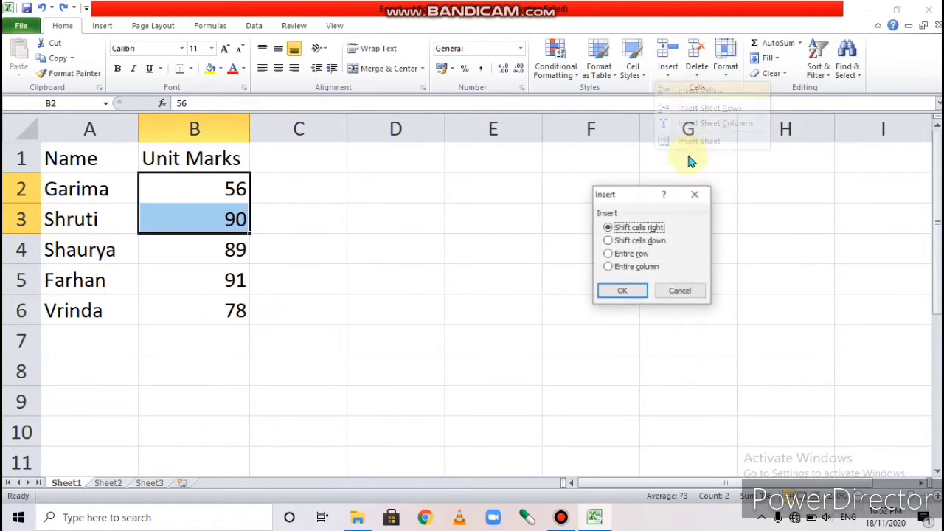
left_click(623, 242)
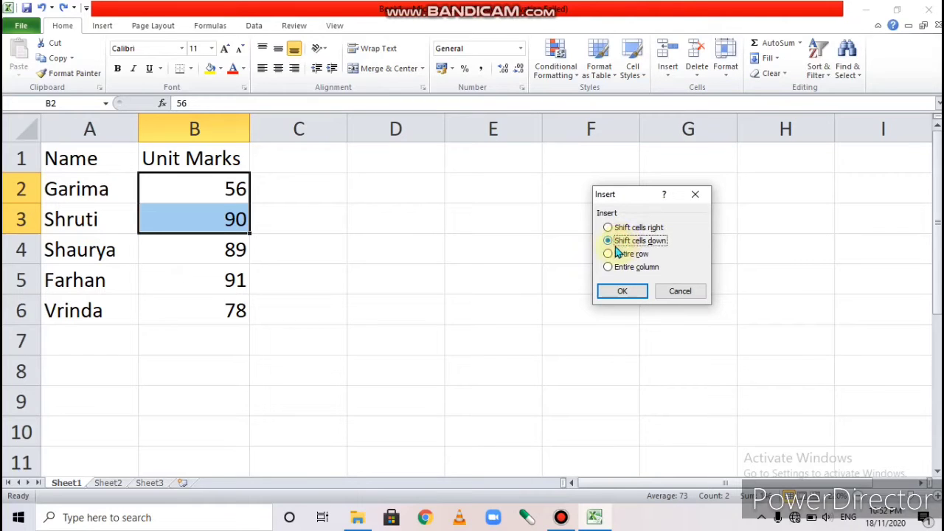
left_click(618, 297)
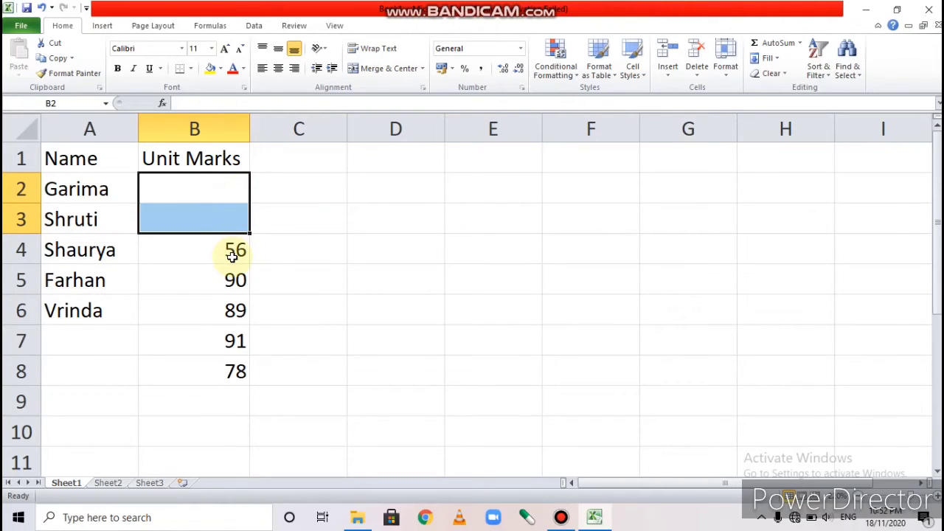
key("ctrl+z")
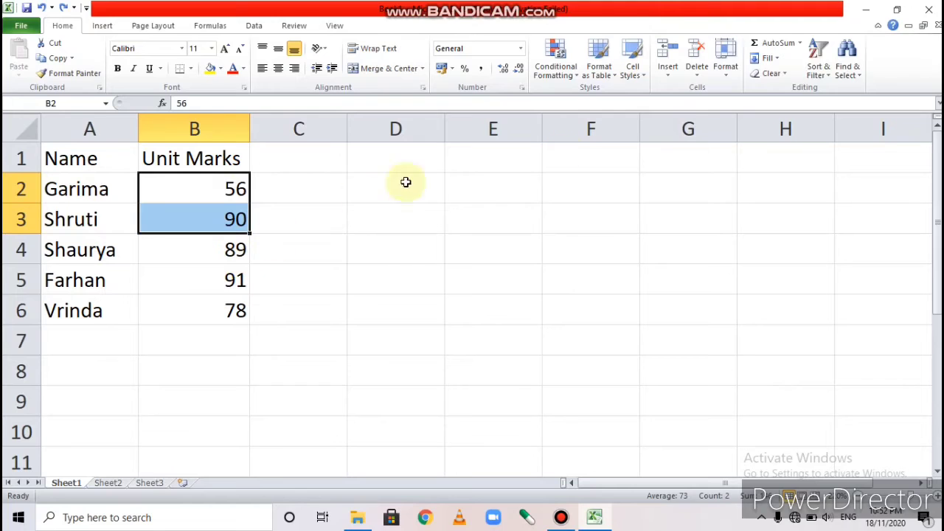
- Insert two blank rows above the first student's row from B2:B3 using the Entire row option, and undo them
left_click(668, 79)
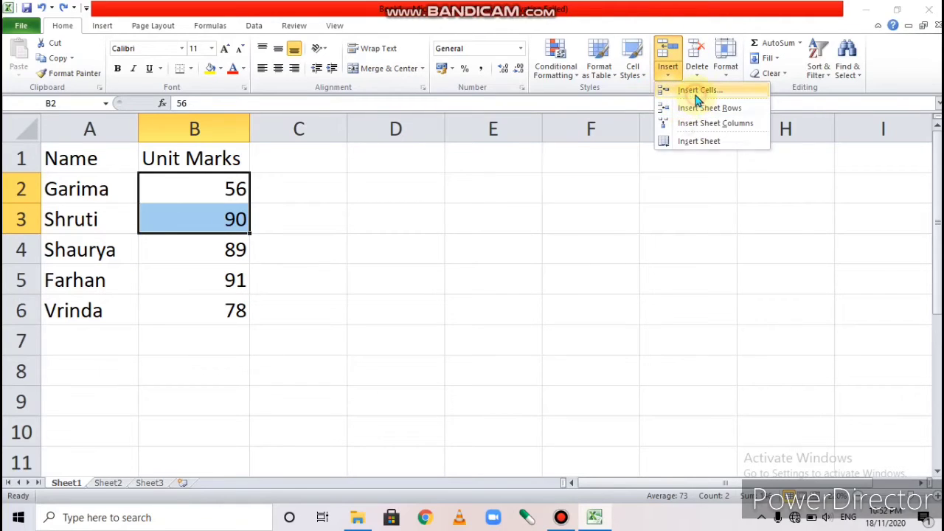
left_click(698, 95)
left_click(632, 255)
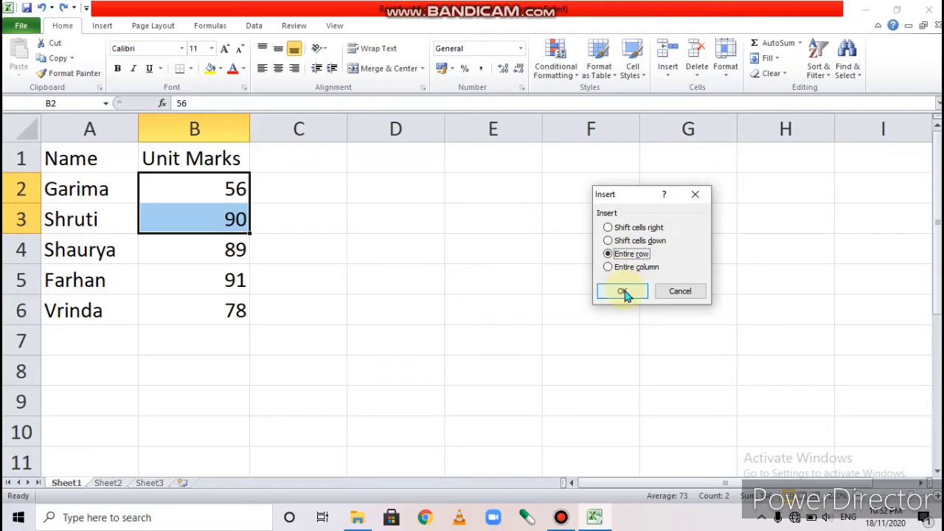
left_click(623, 292)
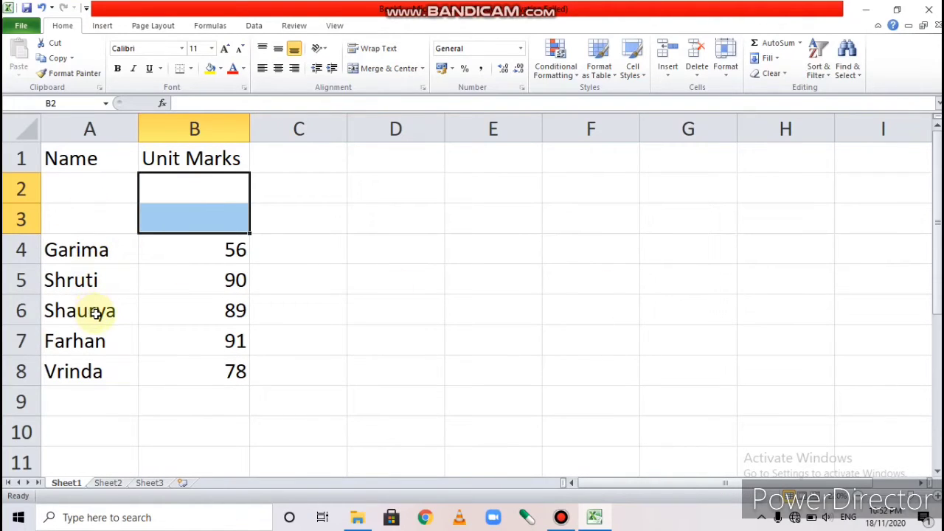
key("ctrl+z")
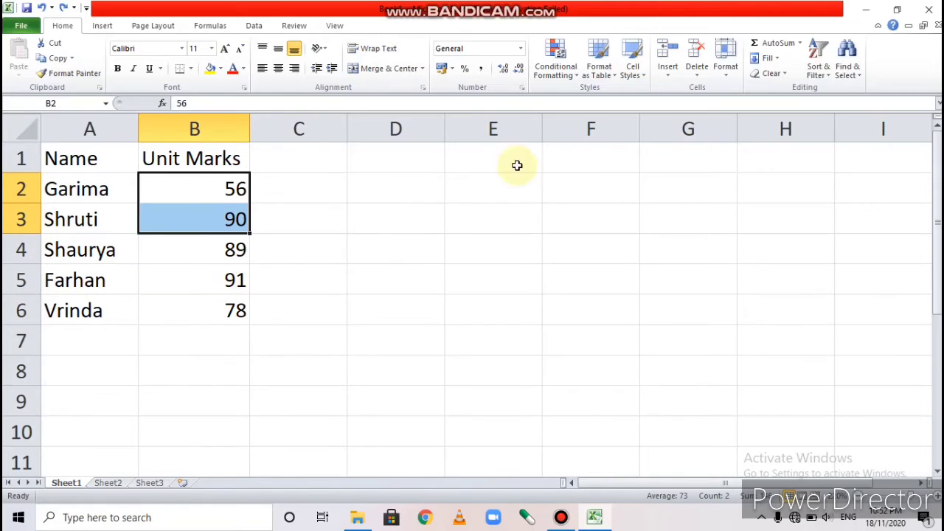
- Insert a blank column before Unit Marks from B2:B3 using the Entire column option, undo it and deselect the cells
left_click(667, 72)
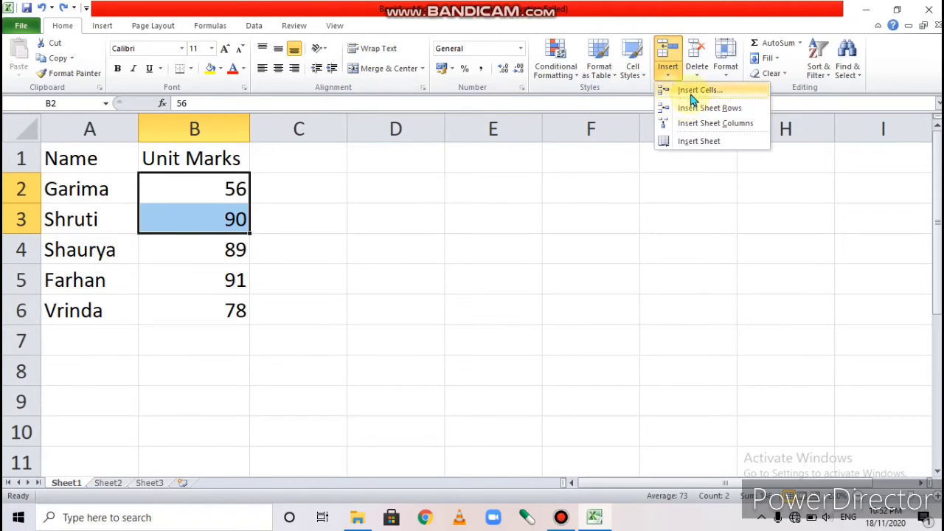
left_click(693, 96)
left_click(608, 267)
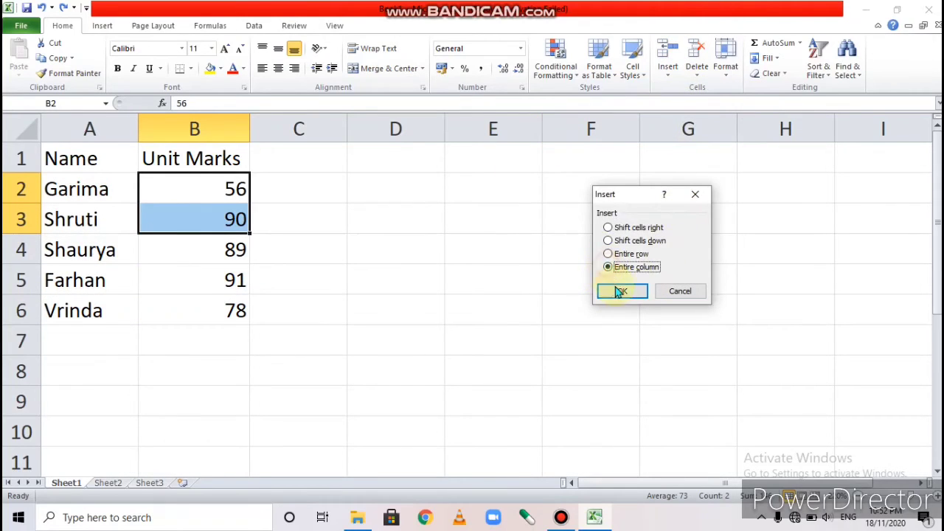
left_click(622, 292)
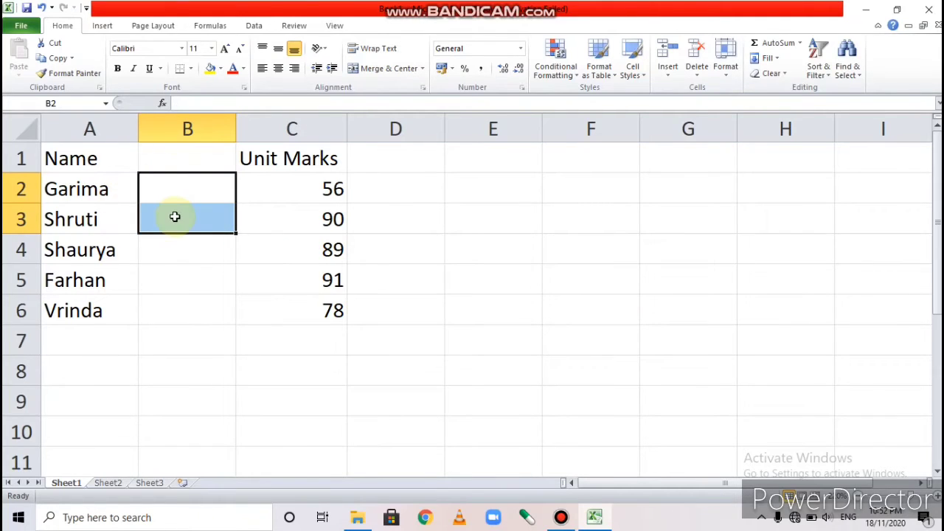
key("ctrl+z")
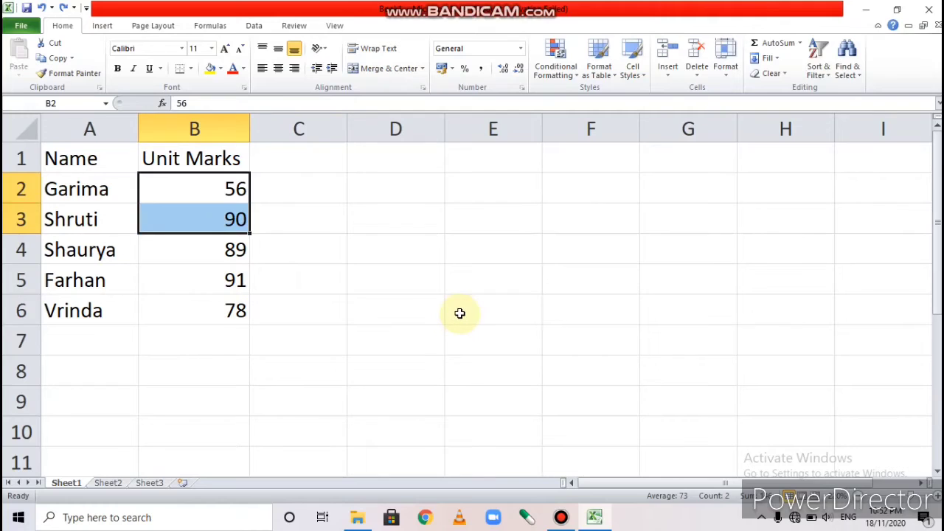
left_click(459, 314)
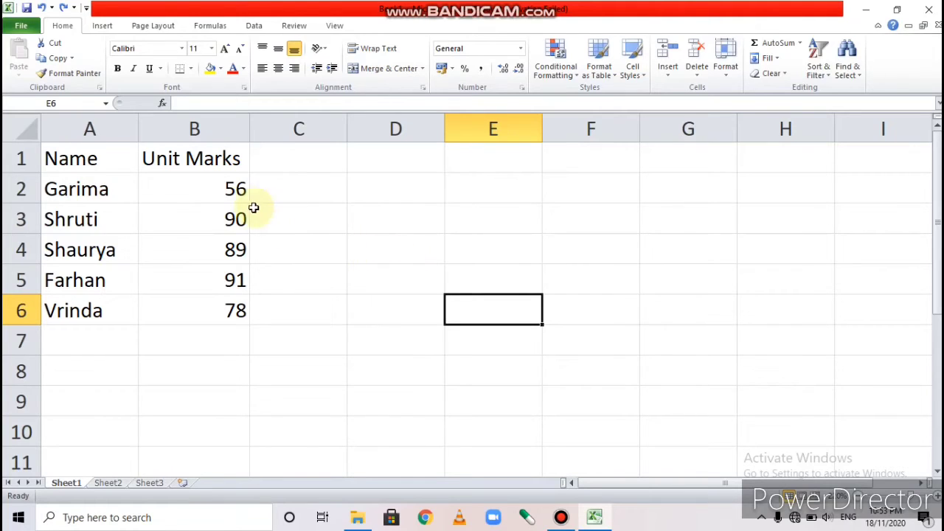
- Insert three blank rows above the first student's row from B2:B4 using the Entire row option, after going through the other Insert options
left_click_drag(233, 186, 234, 252)
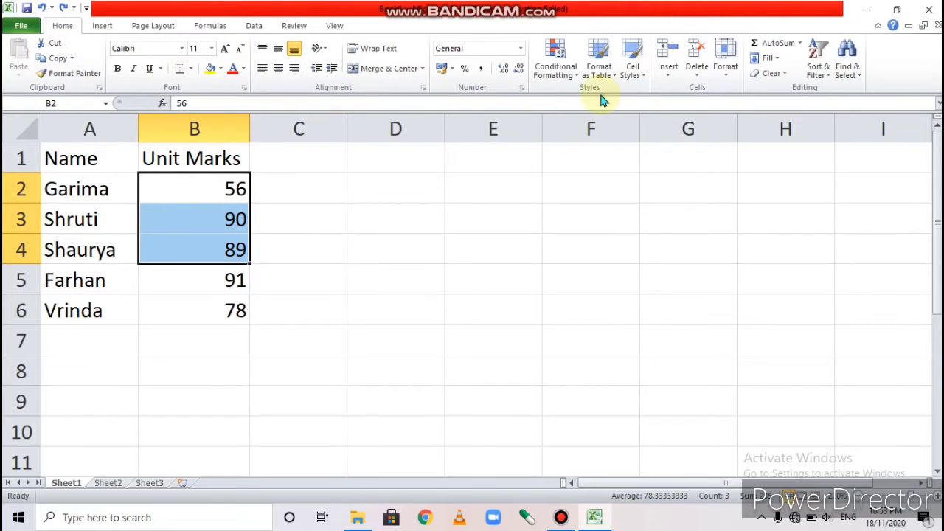
left_click(673, 82)
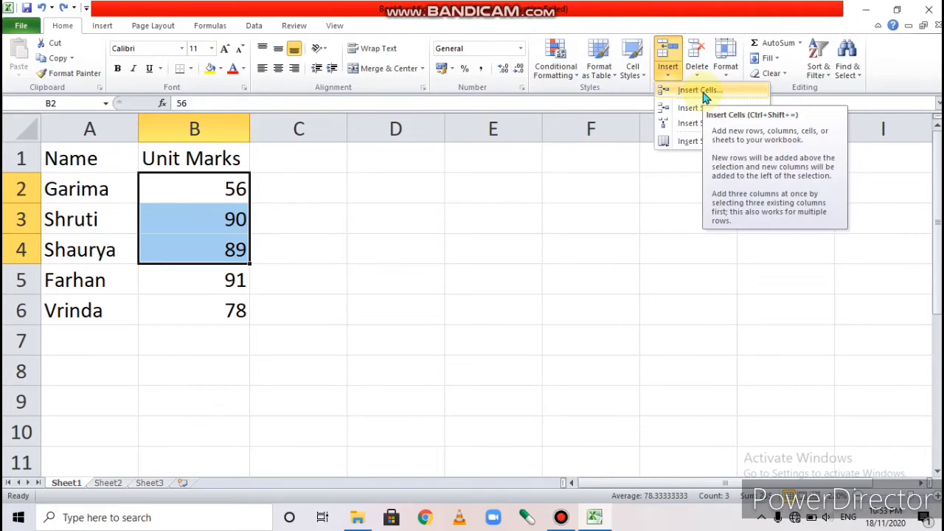
left_click(701, 90)
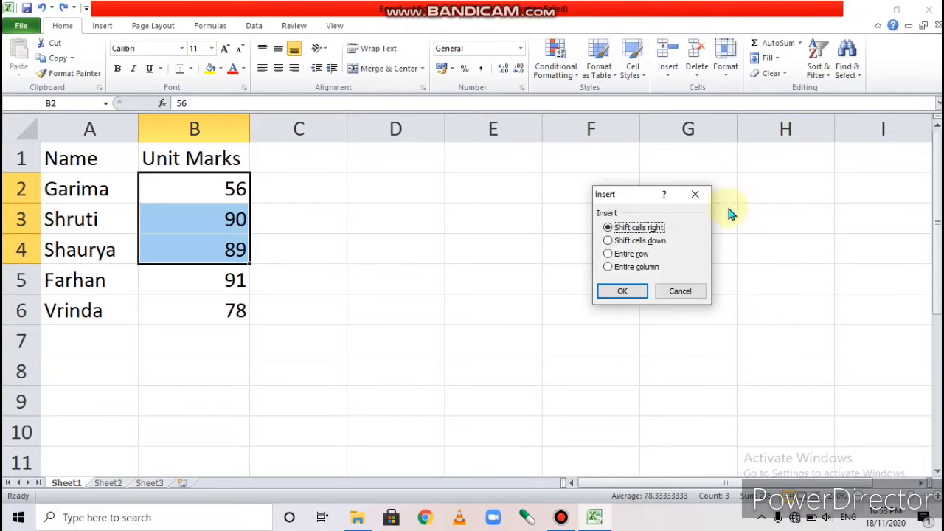
left_click(618, 241)
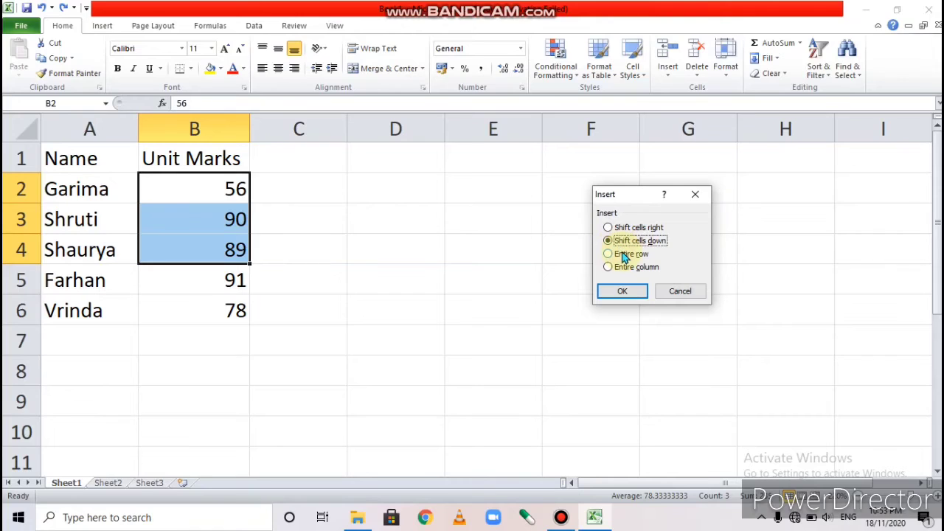
left_click(609, 255)
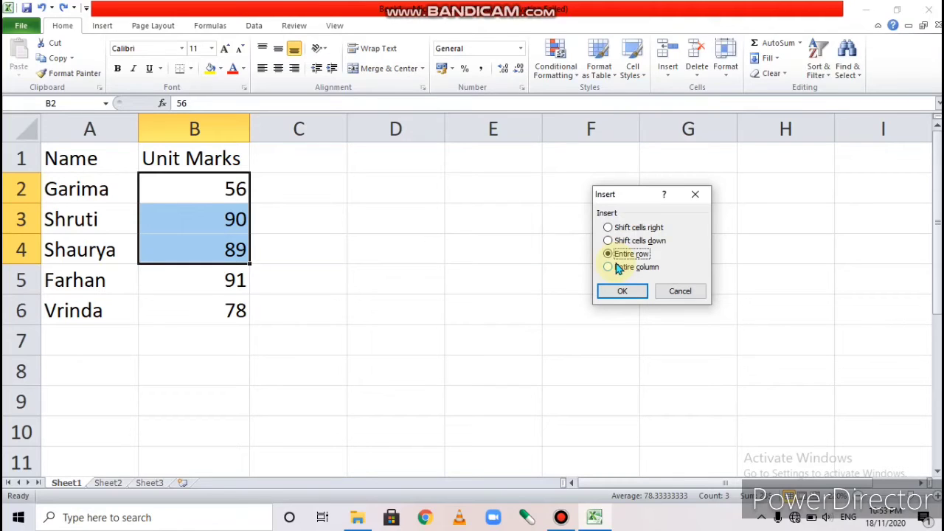
left_click(610, 268)
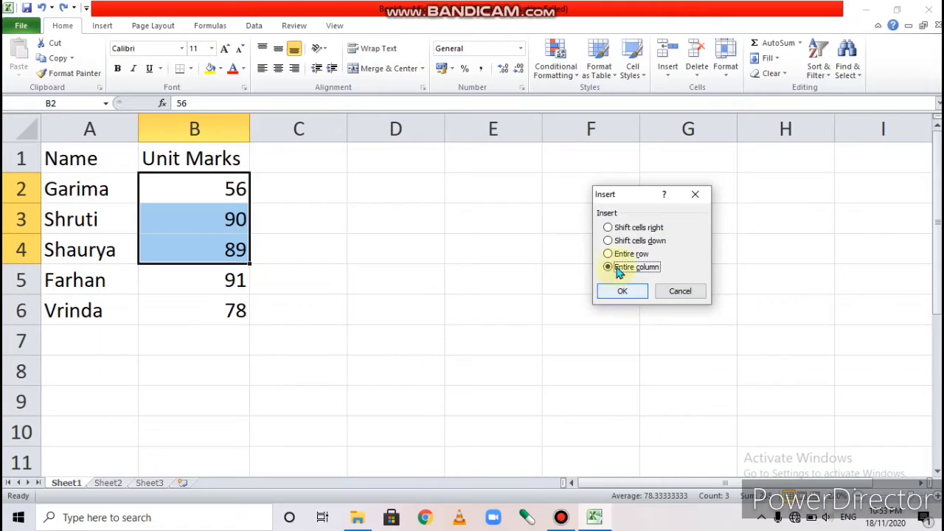
left_click(608, 254)
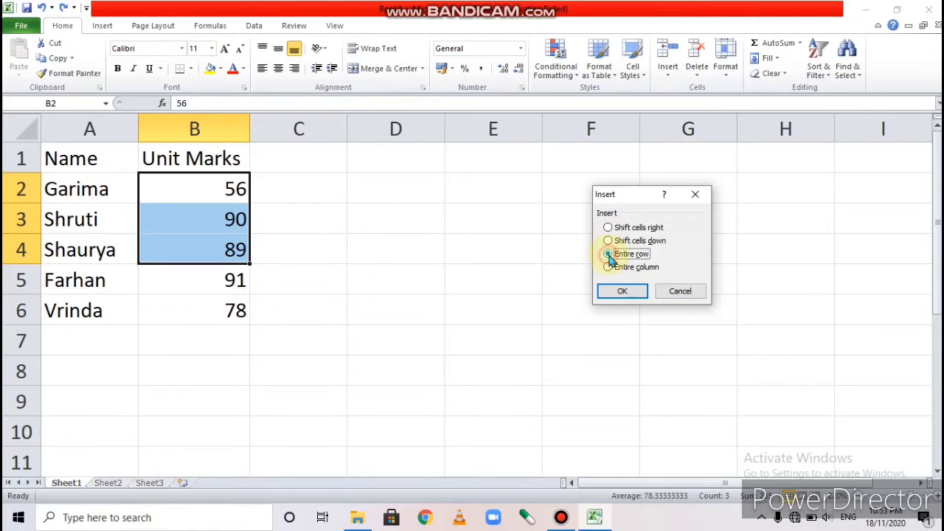
left_click(619, 294)
left_click(619, 292)
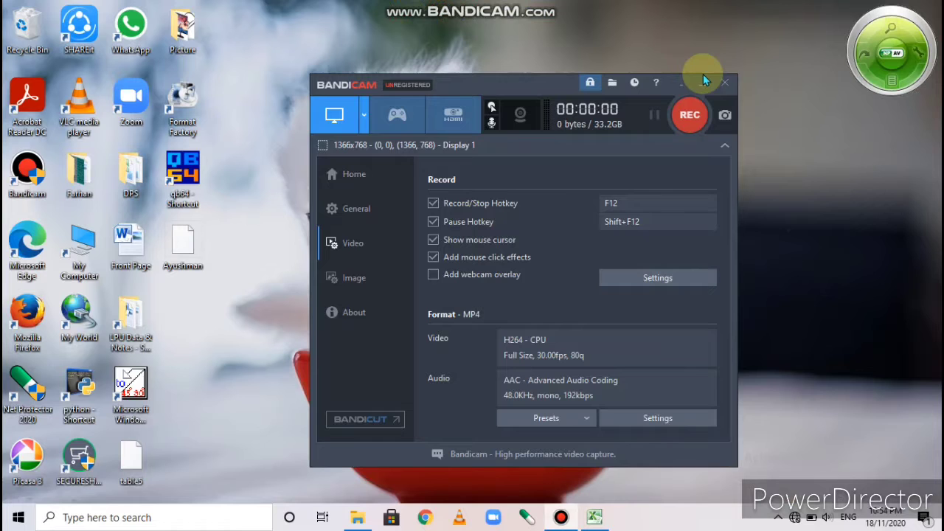
left_click(687, 111)
left_click(593, 521)
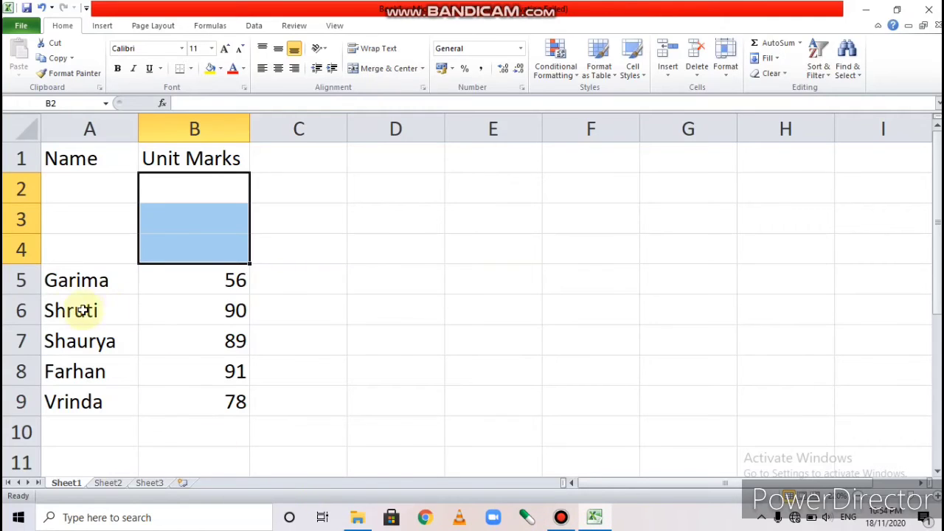
- Delete the first student's row (row 5) from the sheet, undo the deletion and deselect the row
left_click(20, 280)
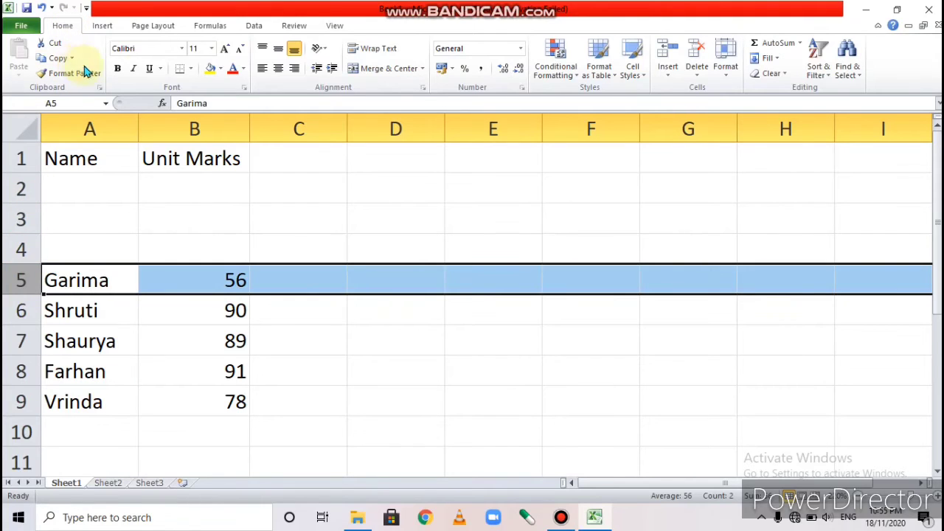
left_click(698, 77)
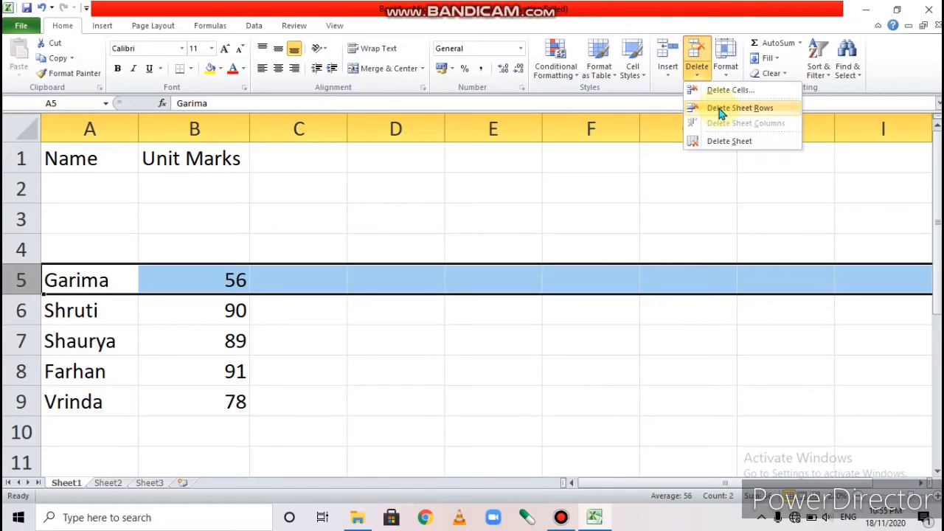
left_click(721, 108)
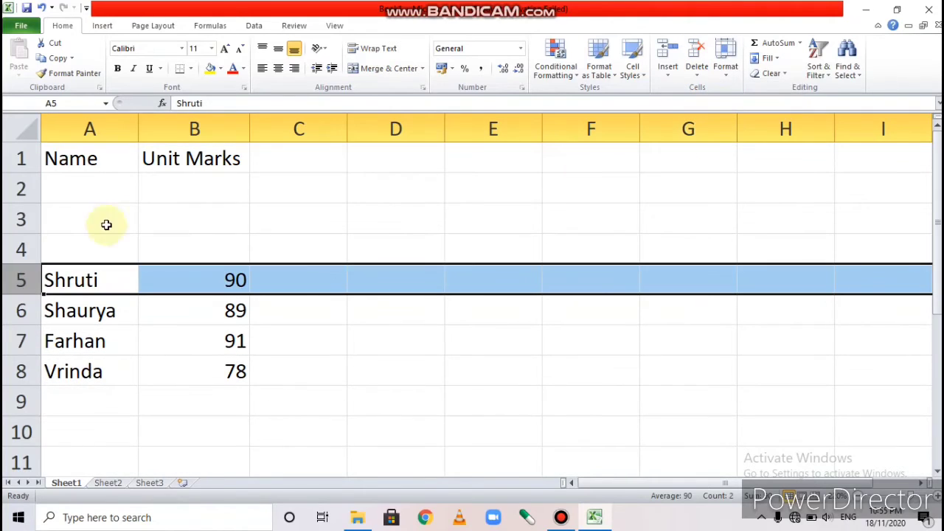
key("ctrl+z")
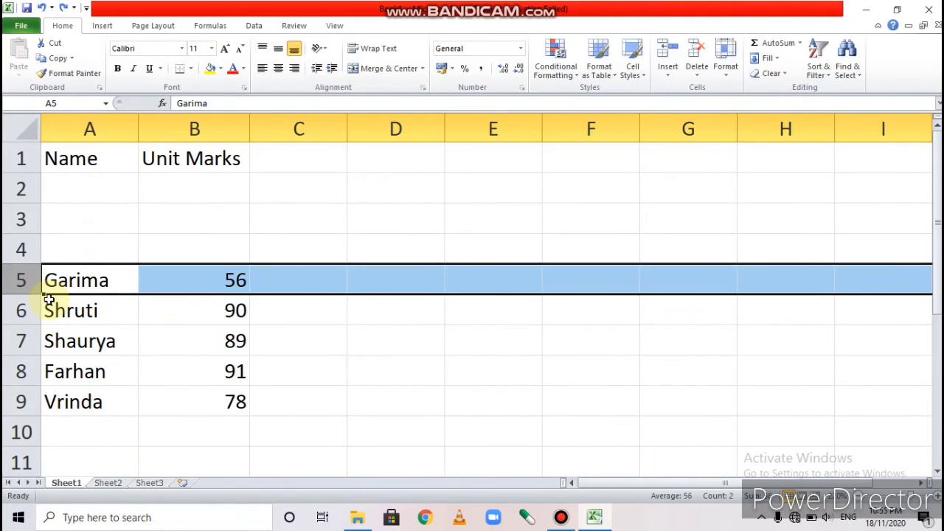
left_click(458, 350)
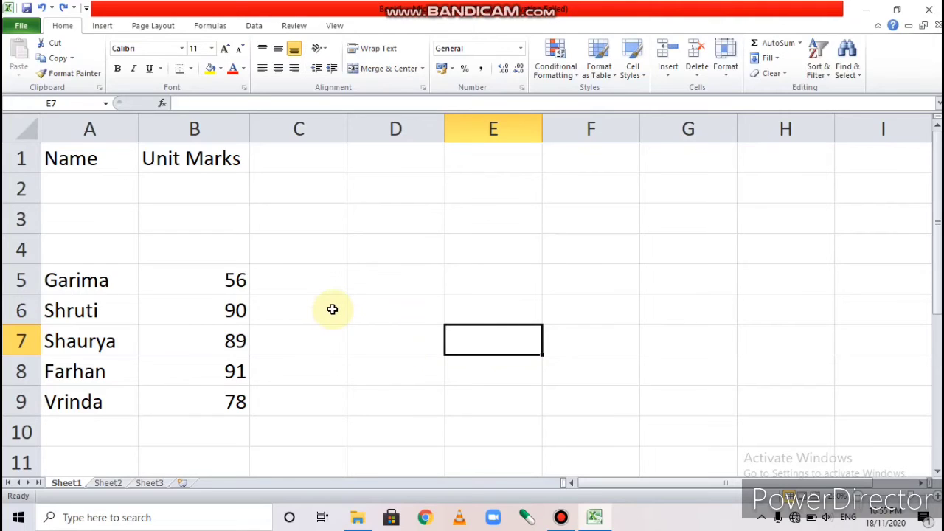
- Delete the two blank rows 2 and 3 below the header row together
left_click(17, 188)
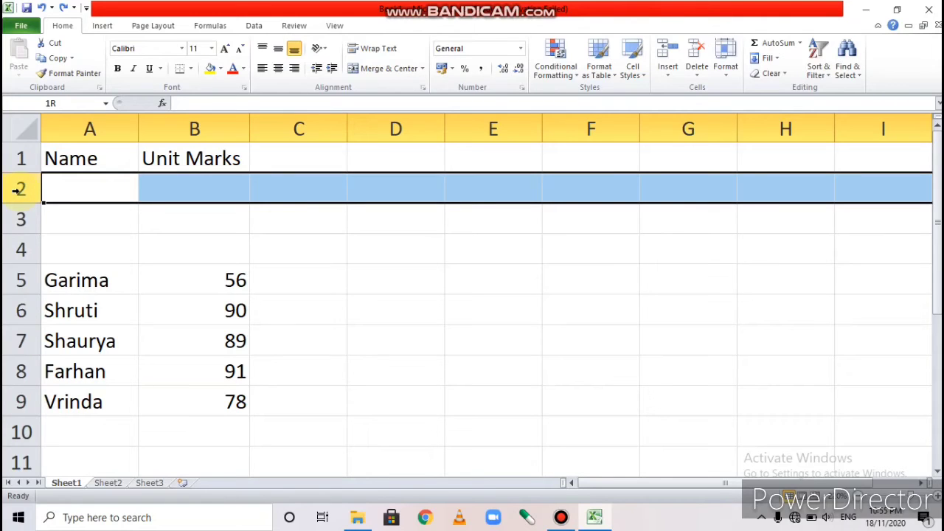
left_click_drag(17, 189, 16, 239)
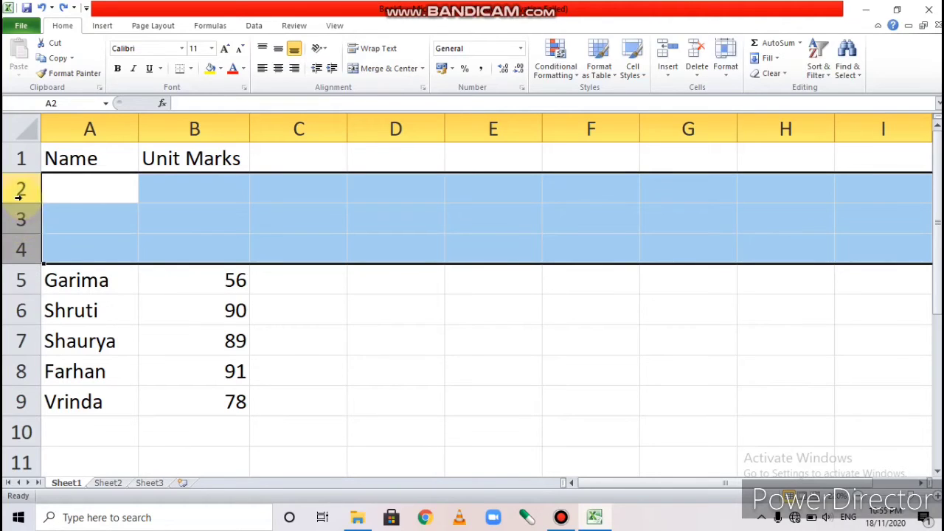
left_click_drag(19, 190, 20, 218)
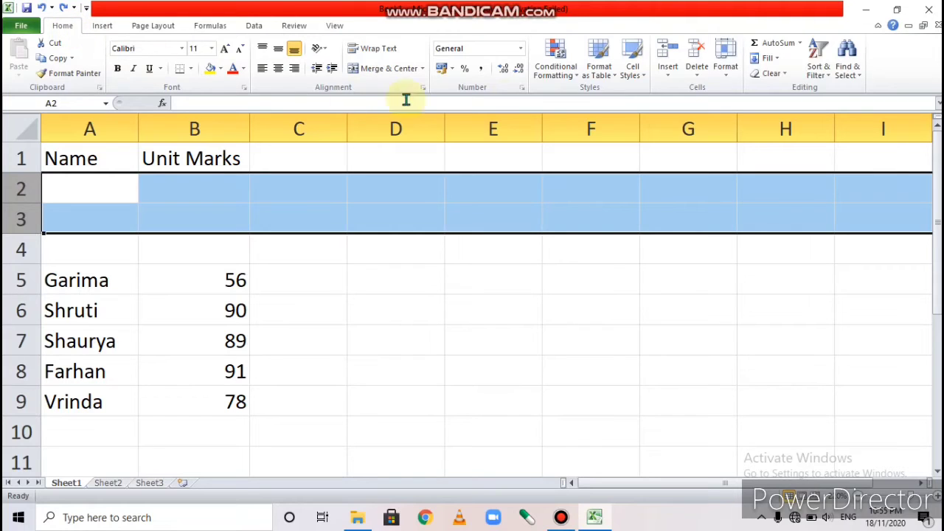
left_click(701, 77)
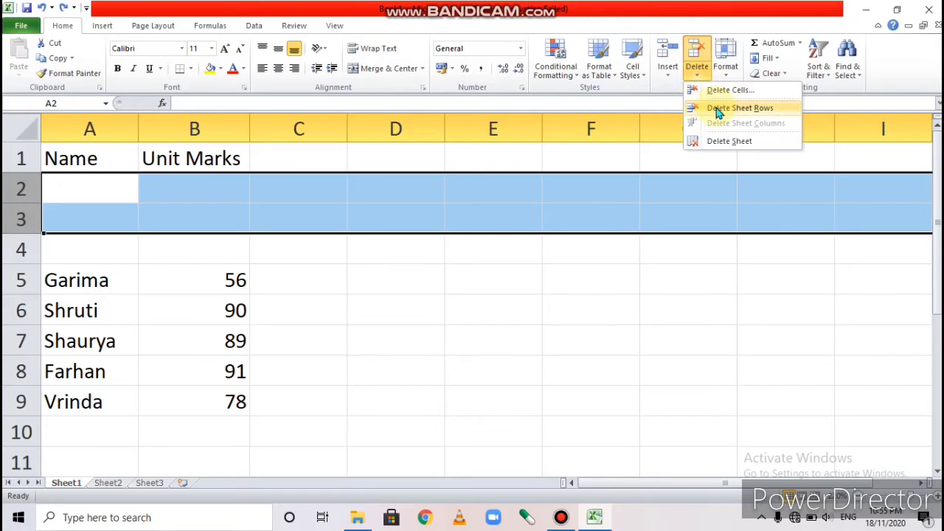
left_click(718, 111)
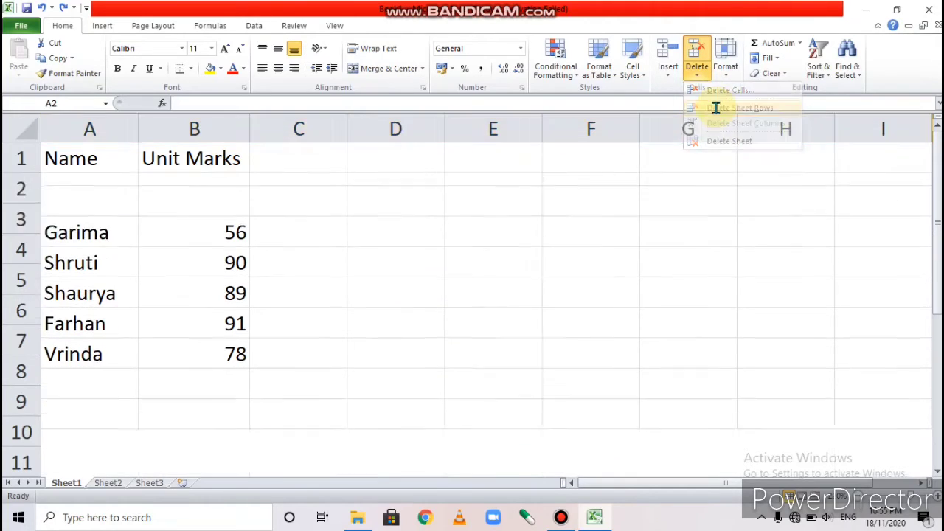
left_click(524, 330)
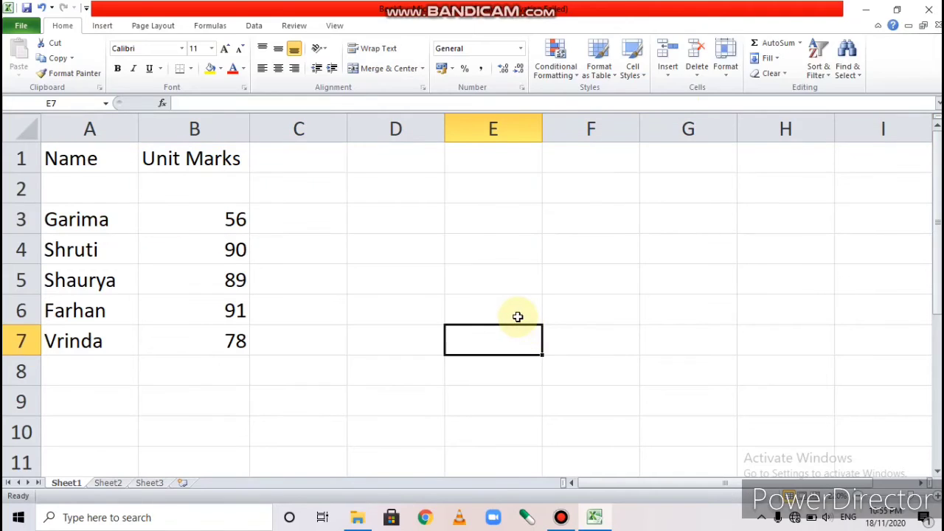
- Delete the remaining blank row 2 between the header and the first student's row
left_click(22, 190)
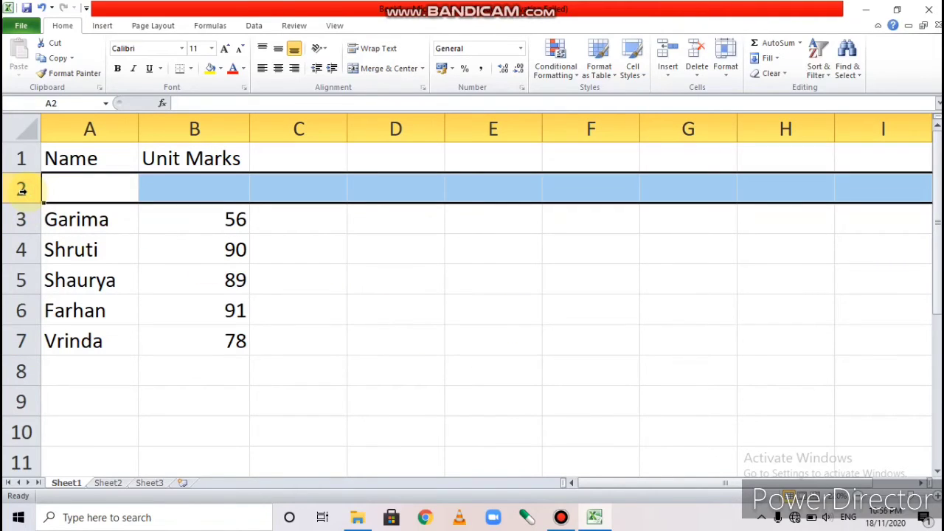
right_click(23, 190)
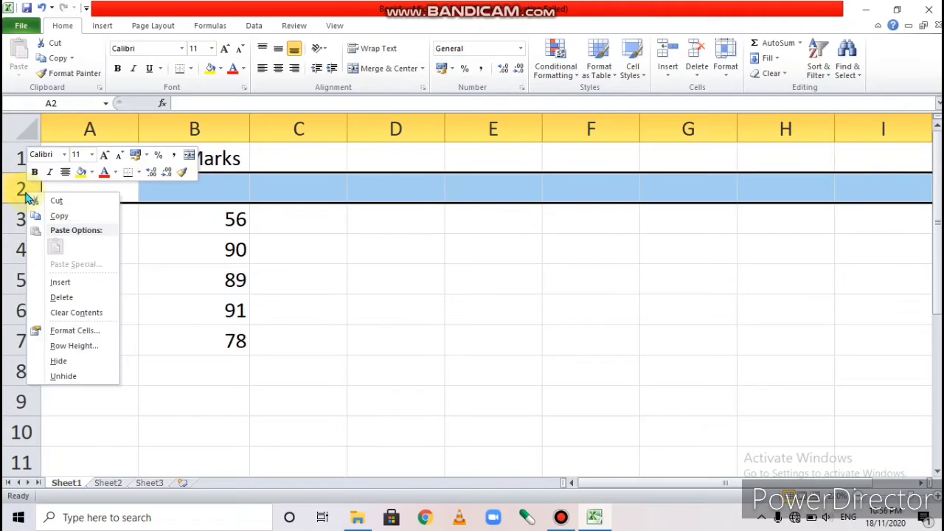
left_click(47, 298)
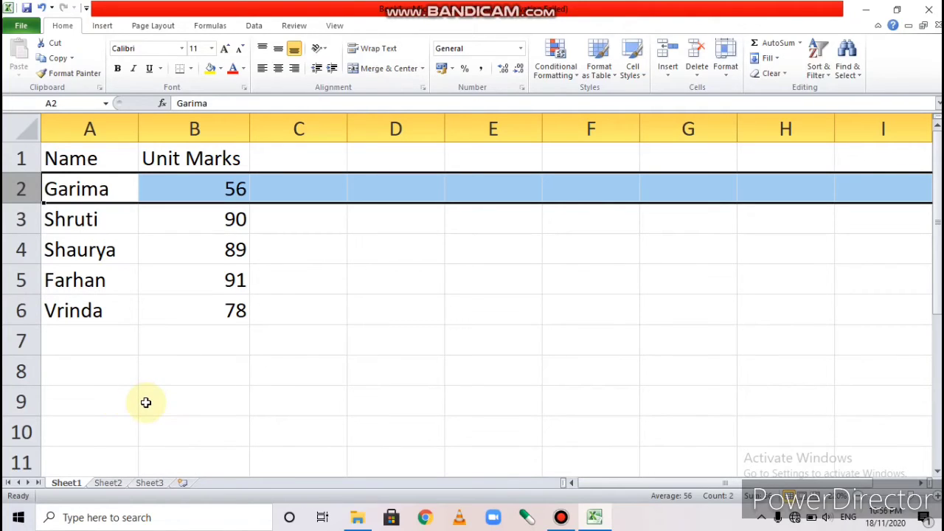
- Delete the whole Unit Marks column from the sheet, undo the deletion and deselect the column
left_click(191, 130)
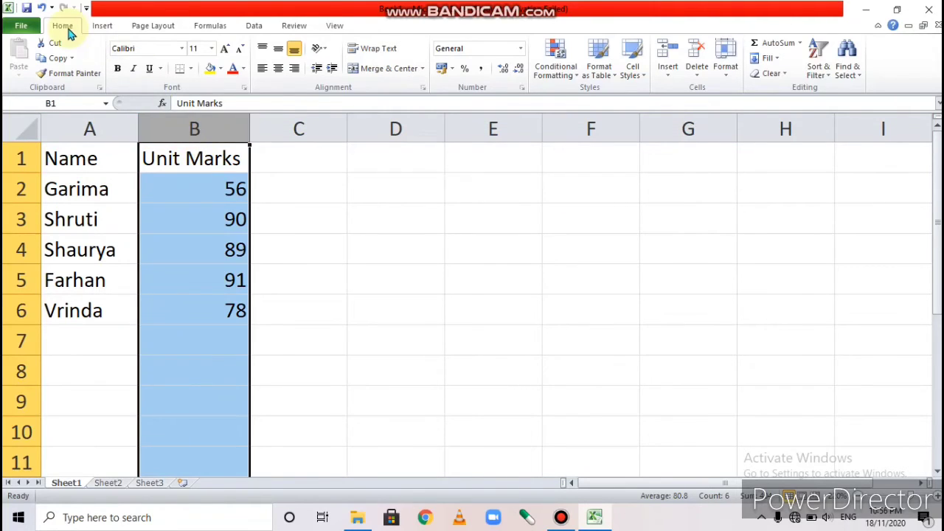
left_click(697, 77)
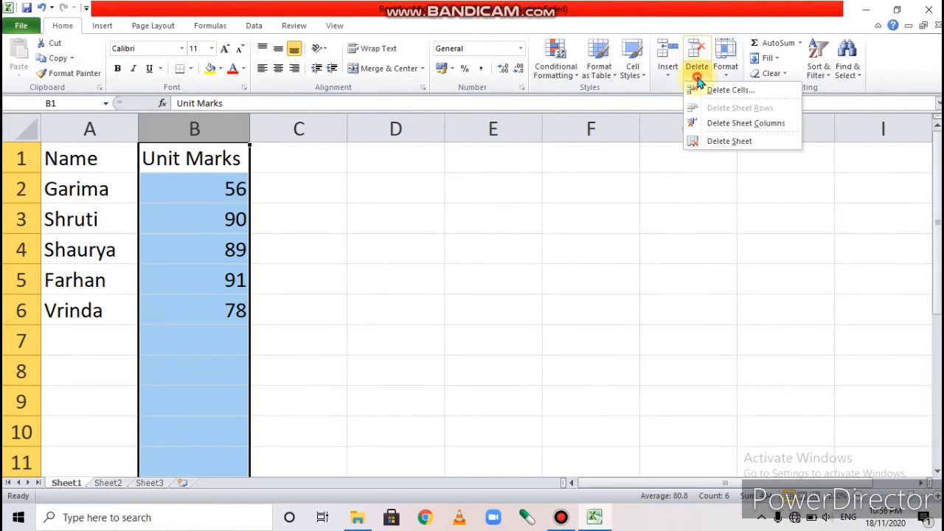
left_click(723, 126)
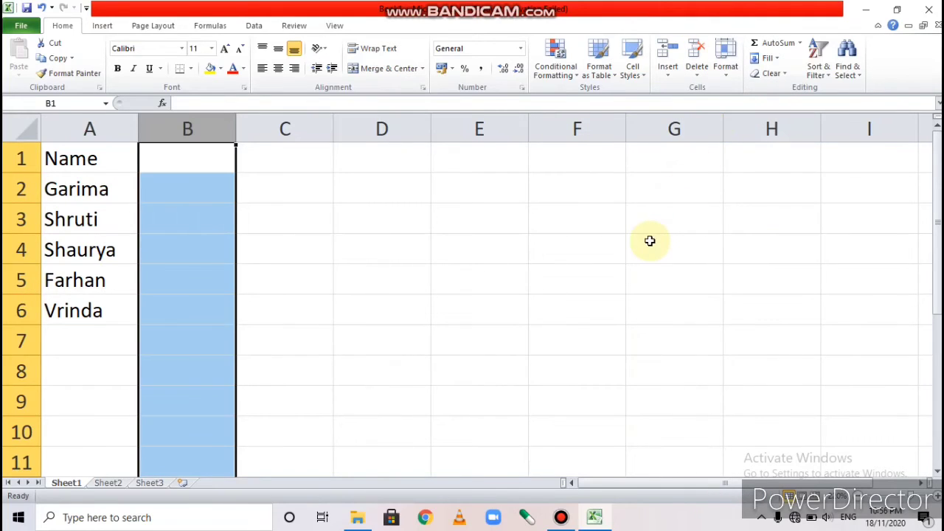
key("ctrl+z")
left_click(459, 328)
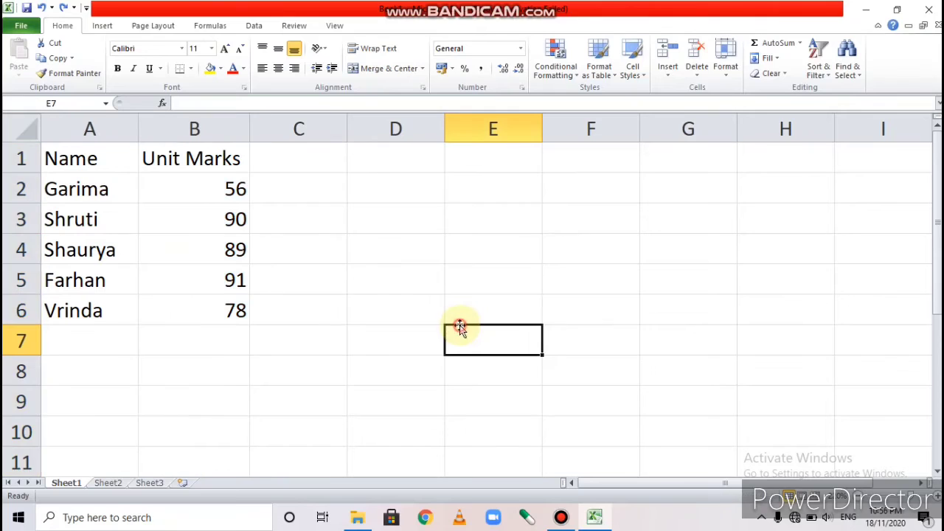
- Delete the whole Name column from the sheet, undo the deletion and deselect the column
left_click(98, 128)
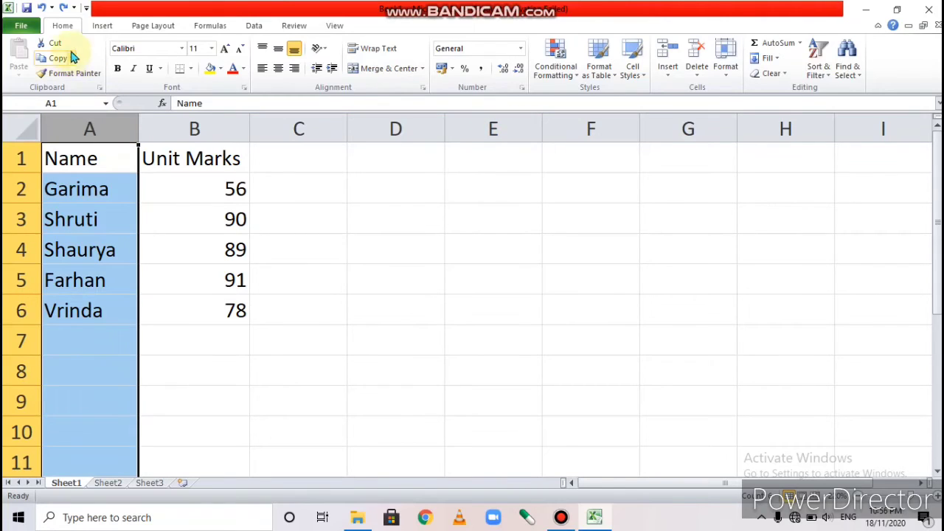
left_click(698, 78)
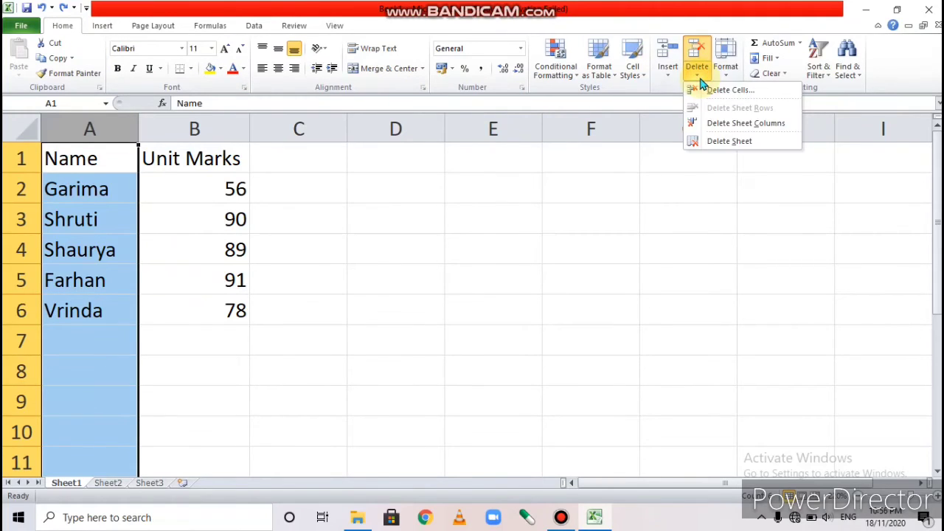
left_click(732, 125)
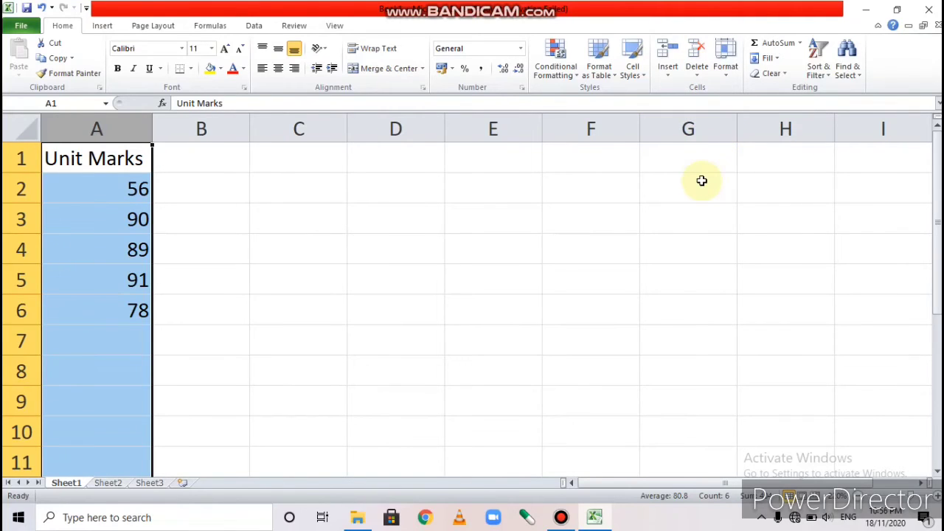
key("ctrl+z")
left_click(557, 242)
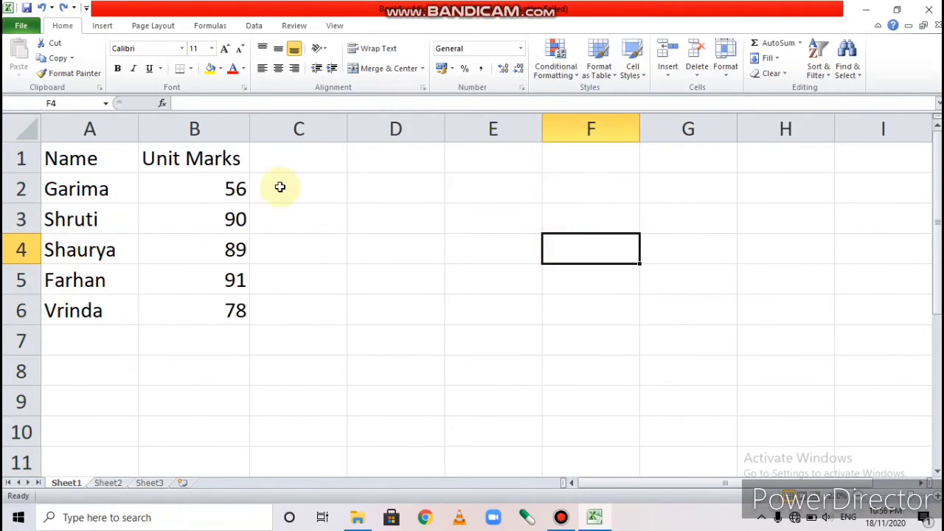
- Delete the Unit Marks column (column B) once more and undo this deletion
left_click(196, 128)
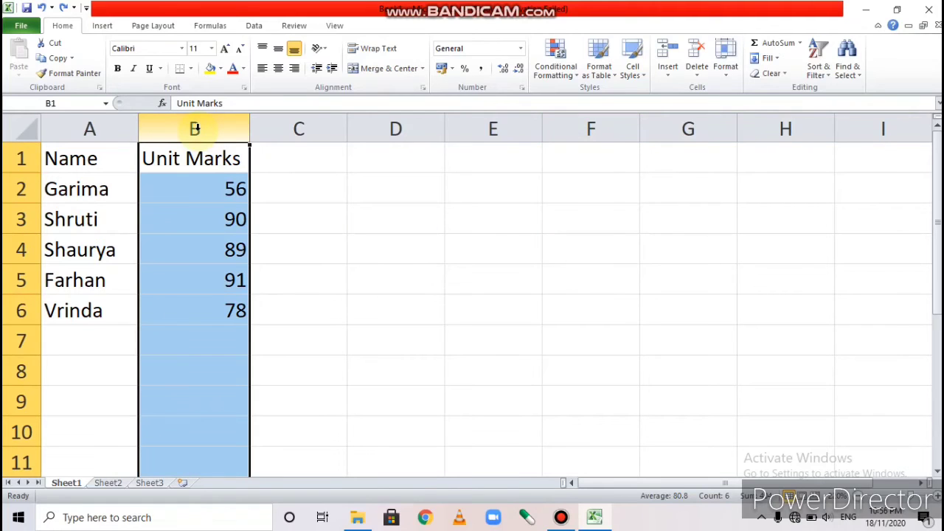
right_click(197, 128)
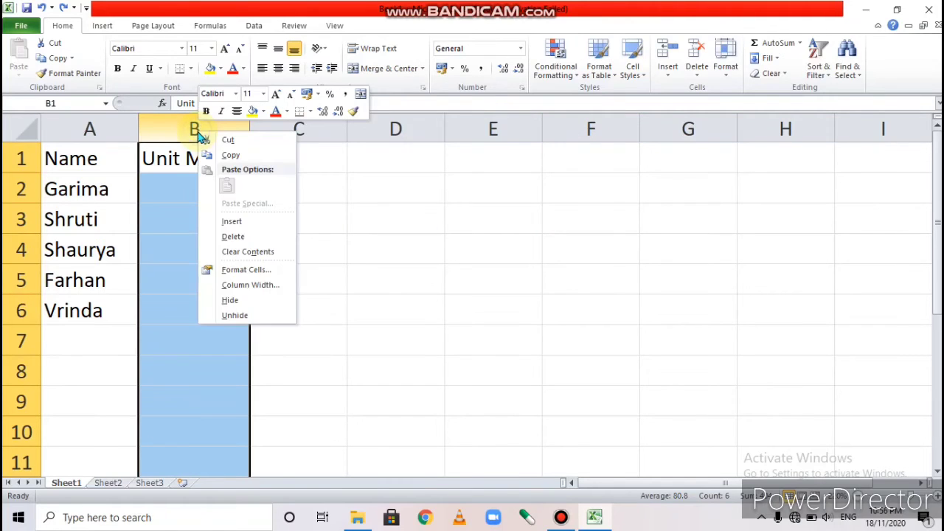
left_click(236, 237)
left_click(325, 256)
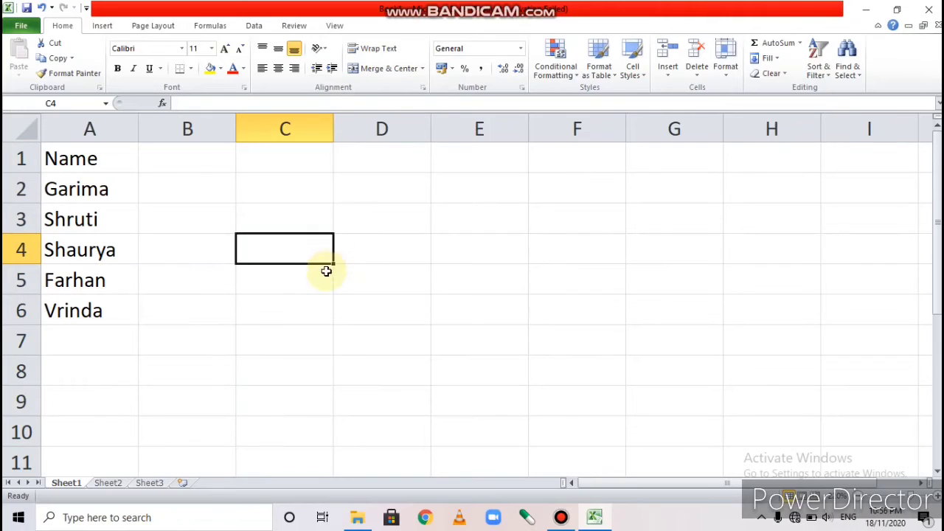
key("ctrl+z")
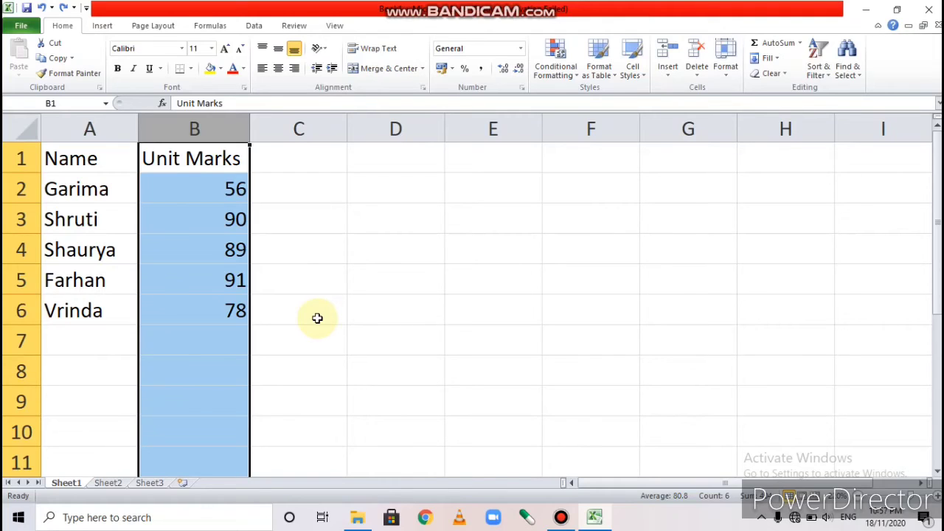
- Delete the first two students' unit marks (B2:B3) with the Shift cells left option, and undo the deletion
left_click(318, 281)
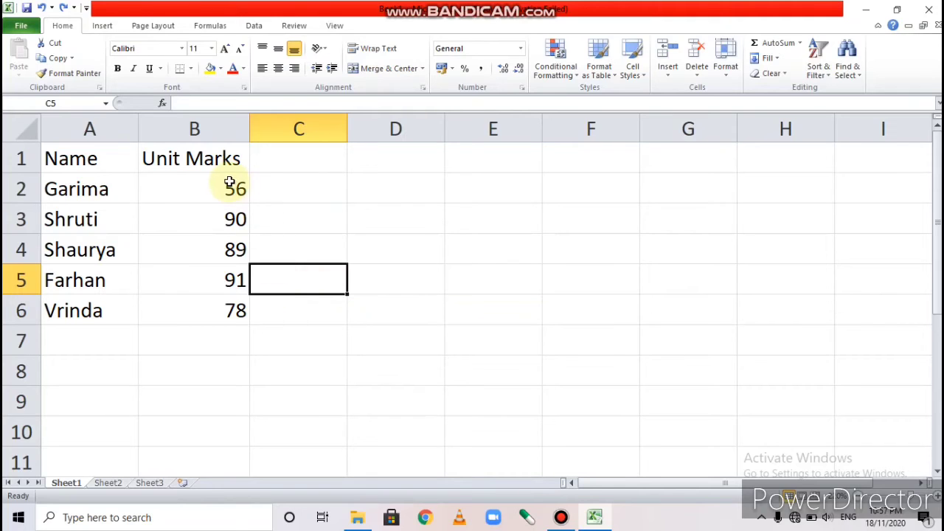
left_click_drag(230, 184, 229, 213)
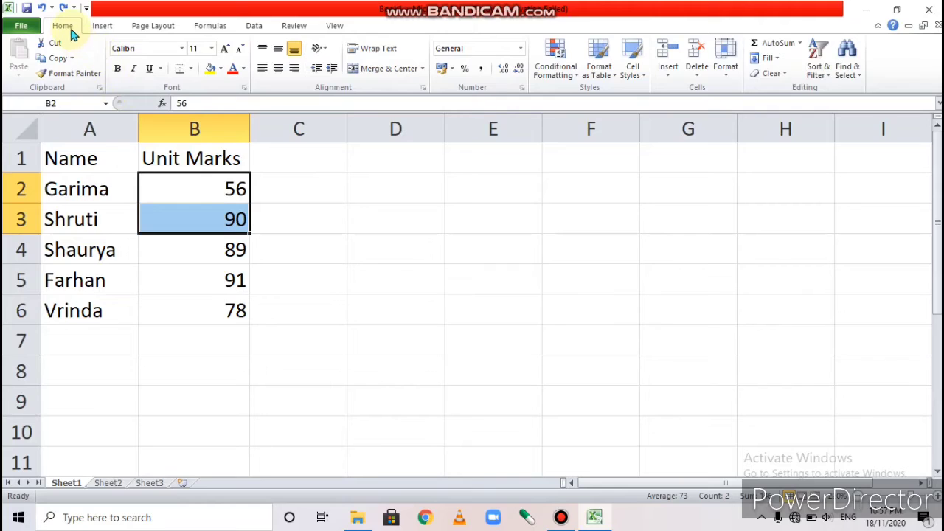
left_click(697, 77)
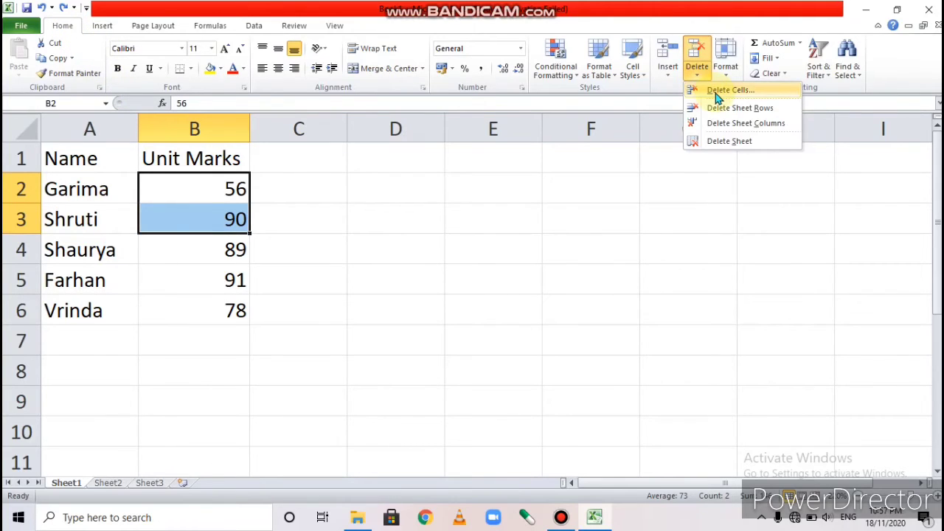
left_click(718, 94)
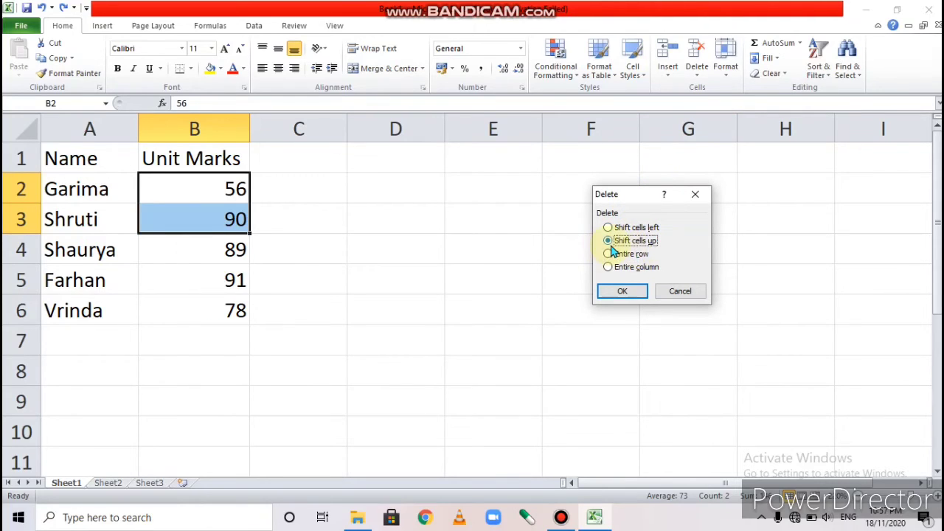
left_click(608, 228)
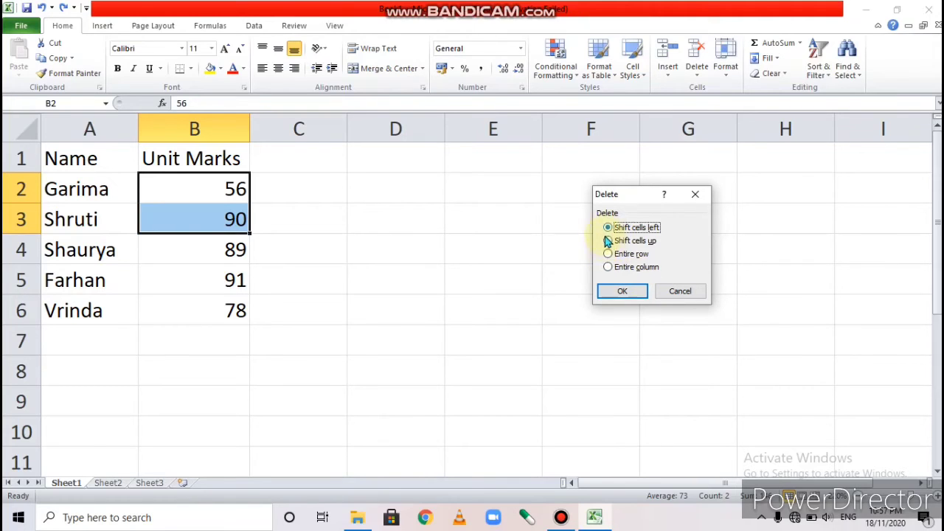
left_click(623, 289)
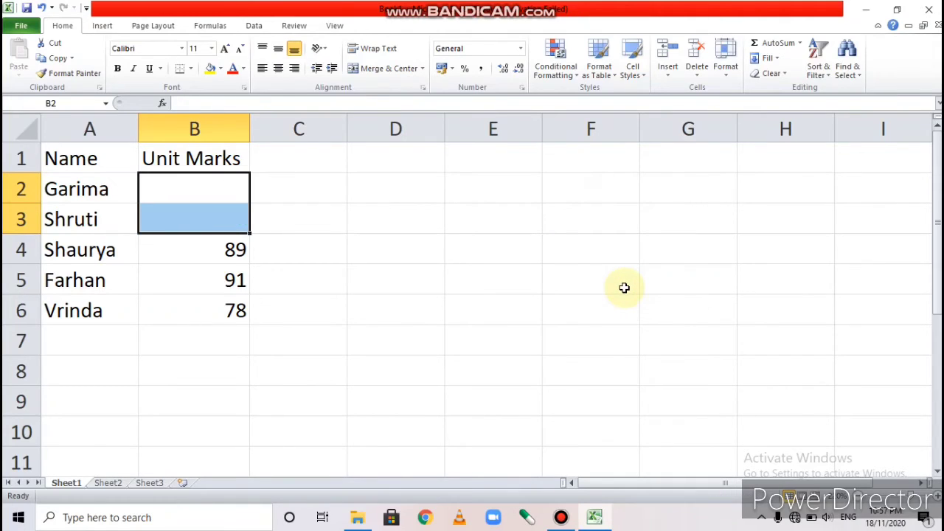
key("ctrl+z")
- Enter 65 in cell C2 and 25 in cell C3, beside the first two students' unit marks
left_click(305, 192)
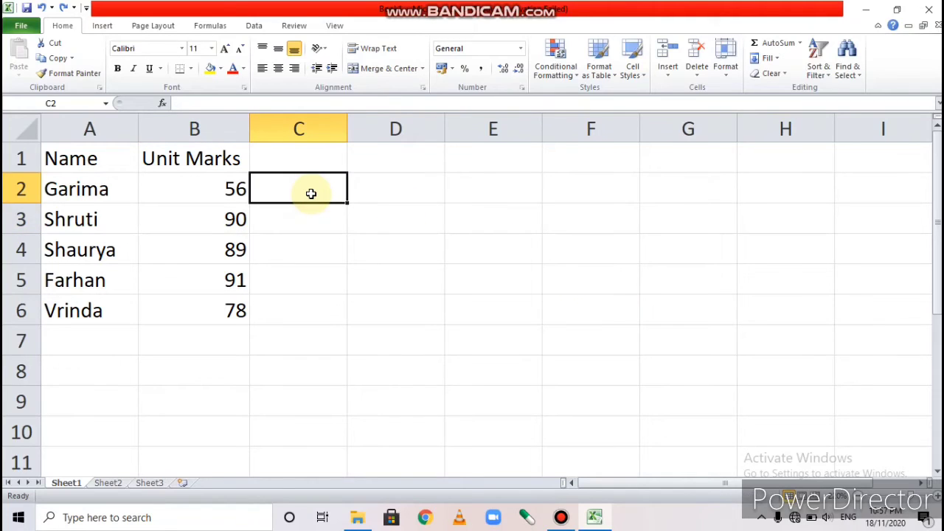
type("50")
key("BackSpace")
key("BackSpace")
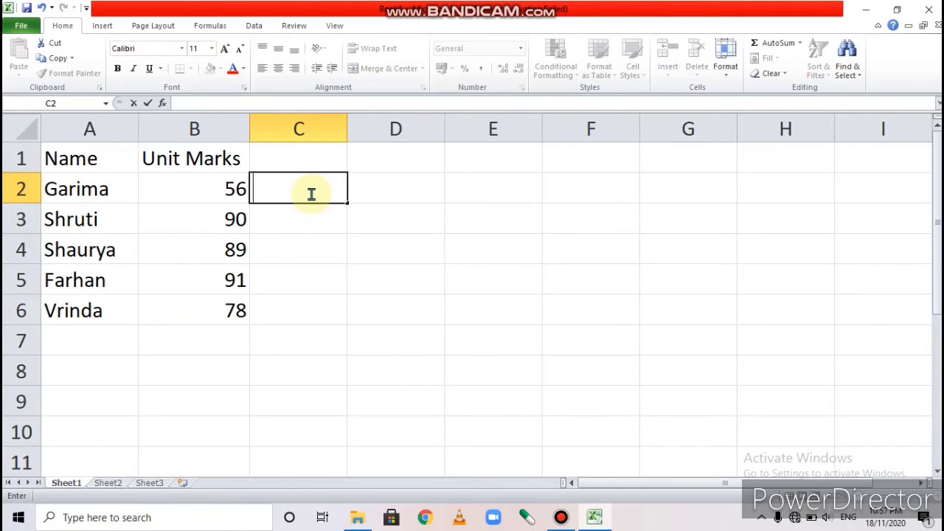
type("90")
key("Return")
left_click(310, 193)
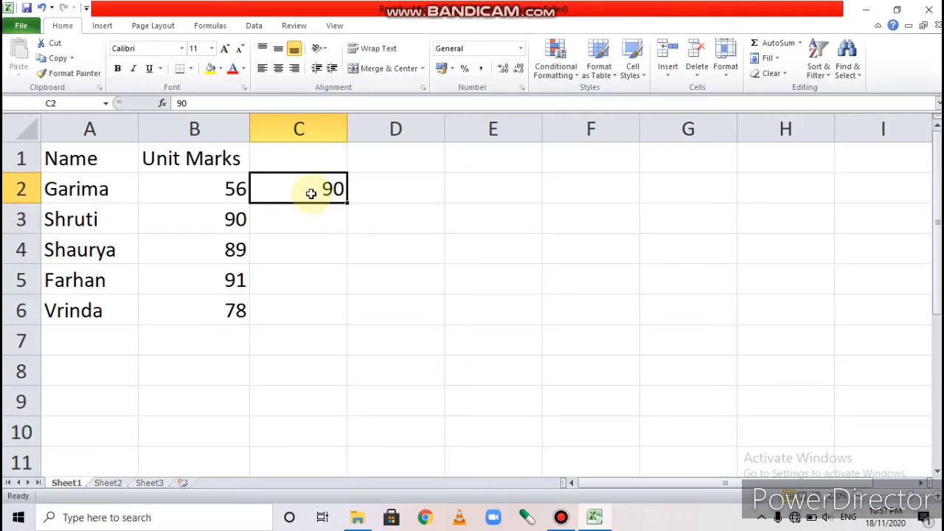
type("65")
key("Return")
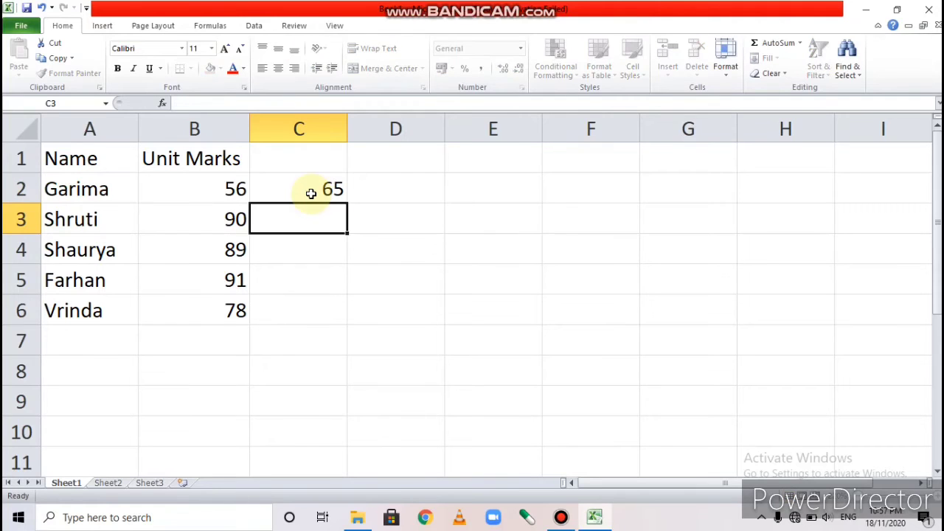
type("25")
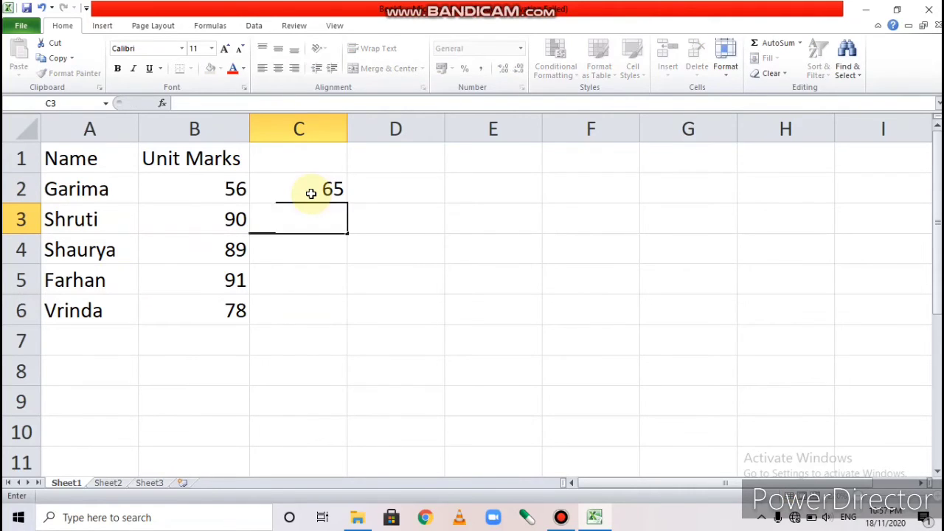
key("Return")
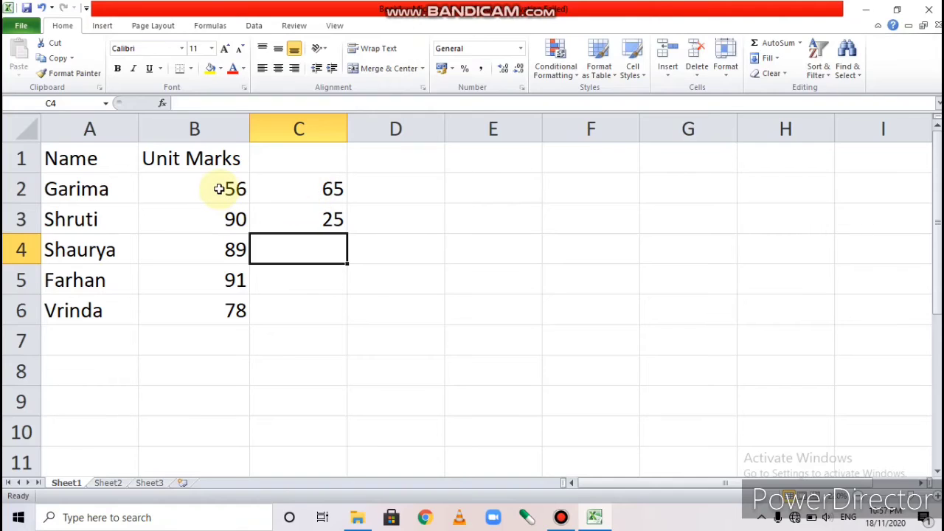
- Delete cells B2:B3 so the values in column C shift left, undo the deletion and deselect the cells
left_click_drag(220, 188, 228, 213)
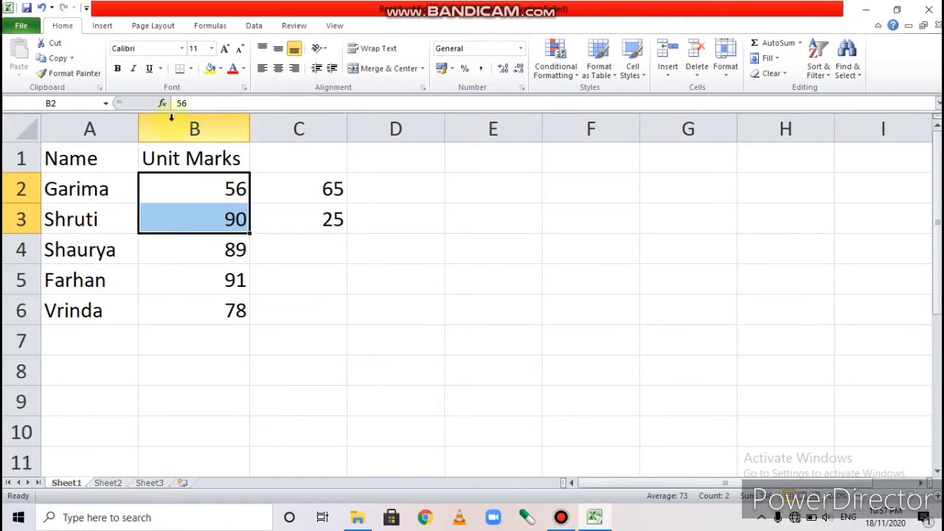
left_click(66, 27)
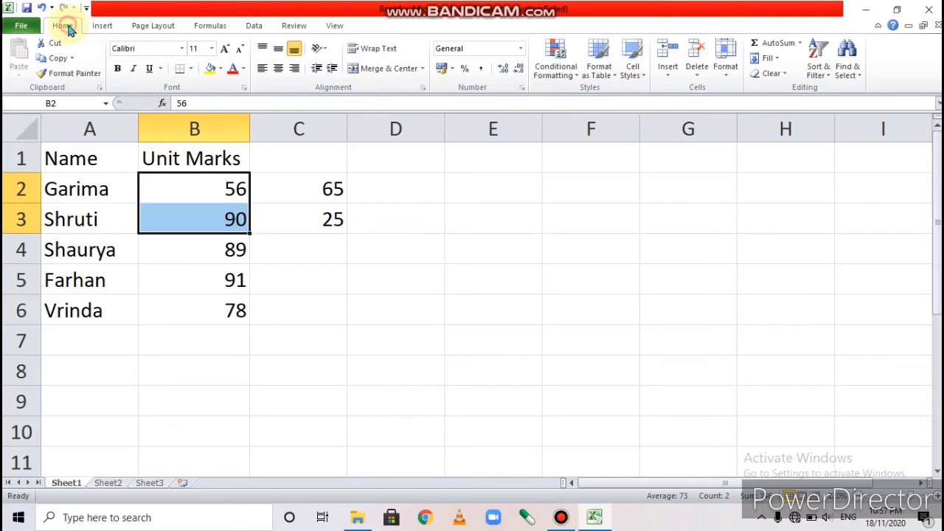
left_click(697, 72)
left_click(723, 91)
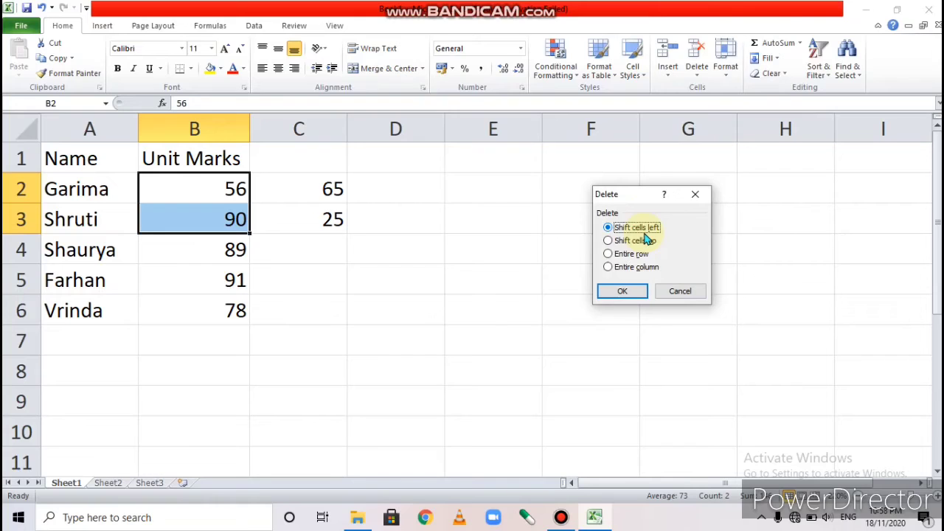
left_click(618, 293)
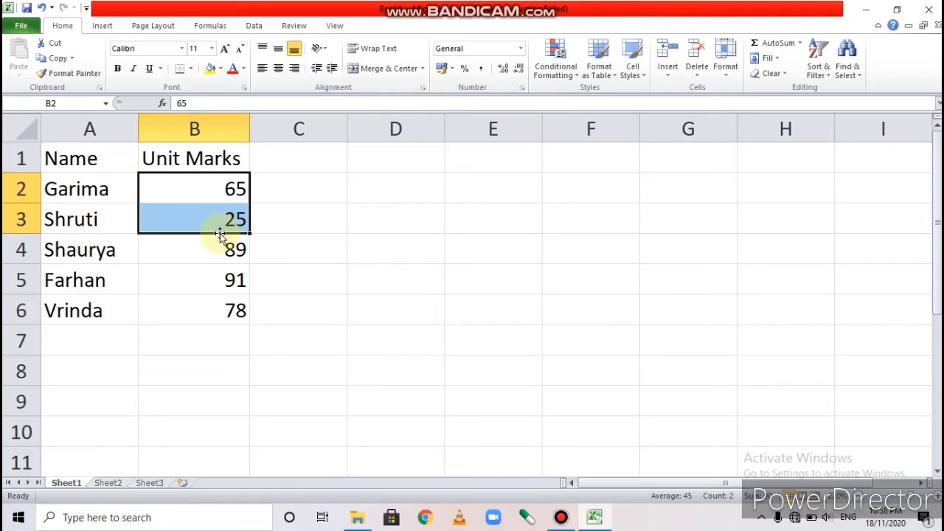
key("ctrl+z")
left_click(329, 308)
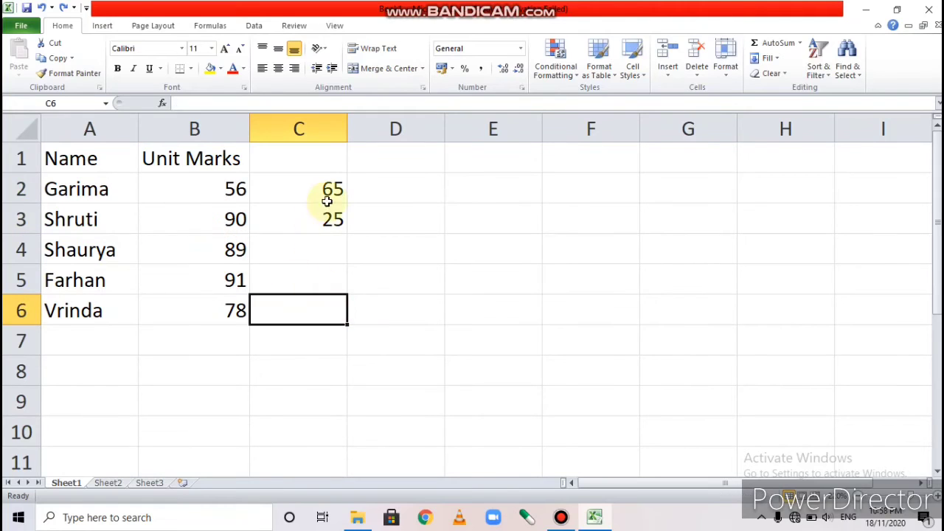
- Delete the unit marks in B2:B3 once more, shifting the neighbouring cells left
left_click(227, 193)
left_click_drag(227, 201, 227, 208)
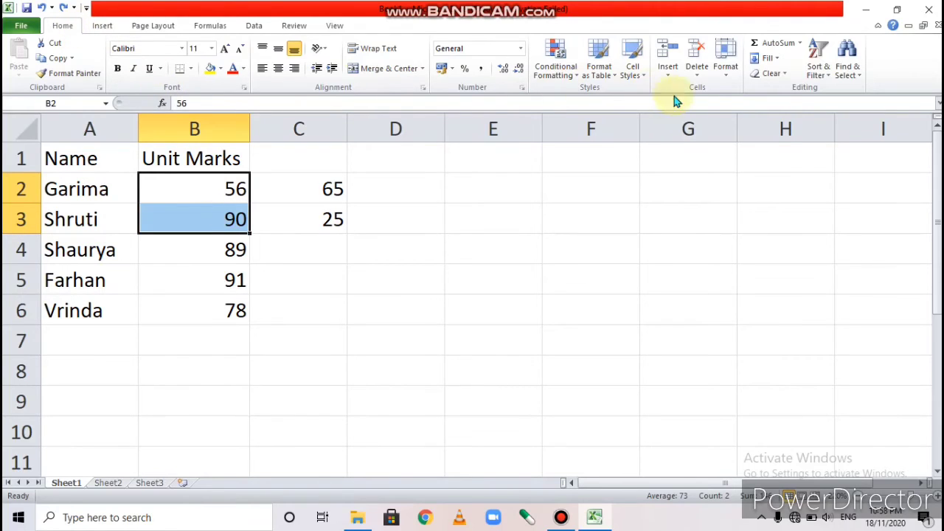
left_click(697, 77)
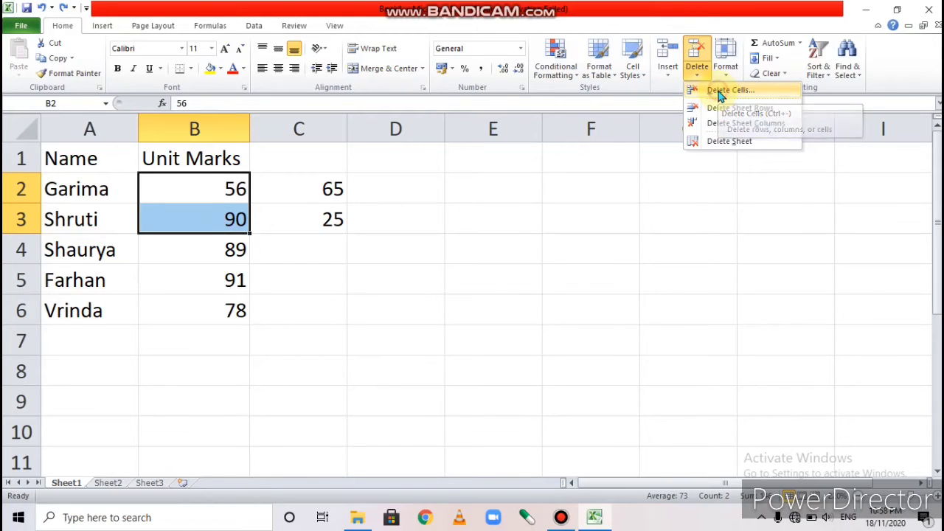
left_click(720, 91)
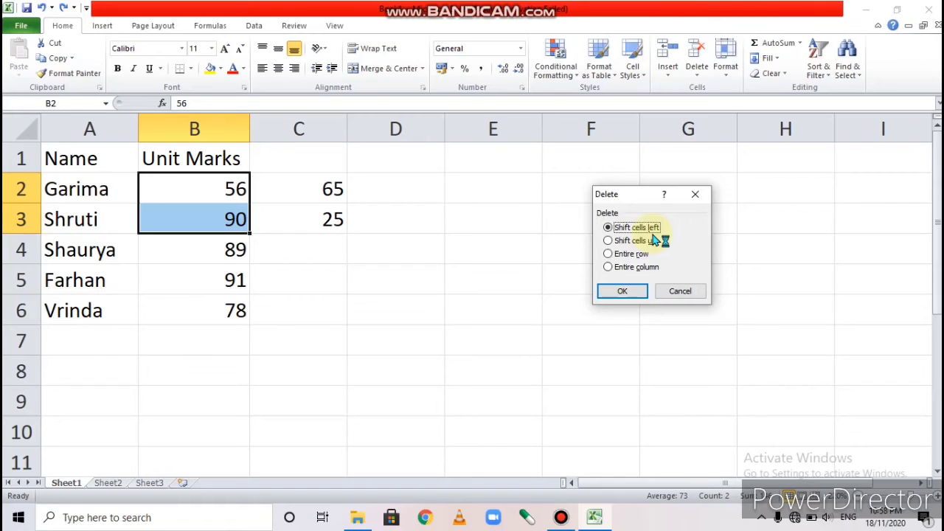
left_click(623, 292)
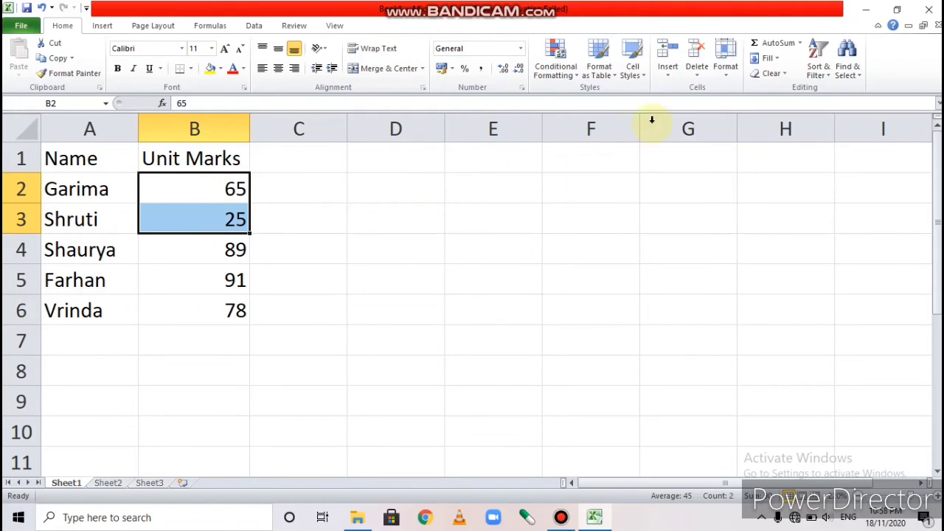
- Delete cells B2:B3 with the Shift cells up option and undo the deletion
left_click(699, 81)
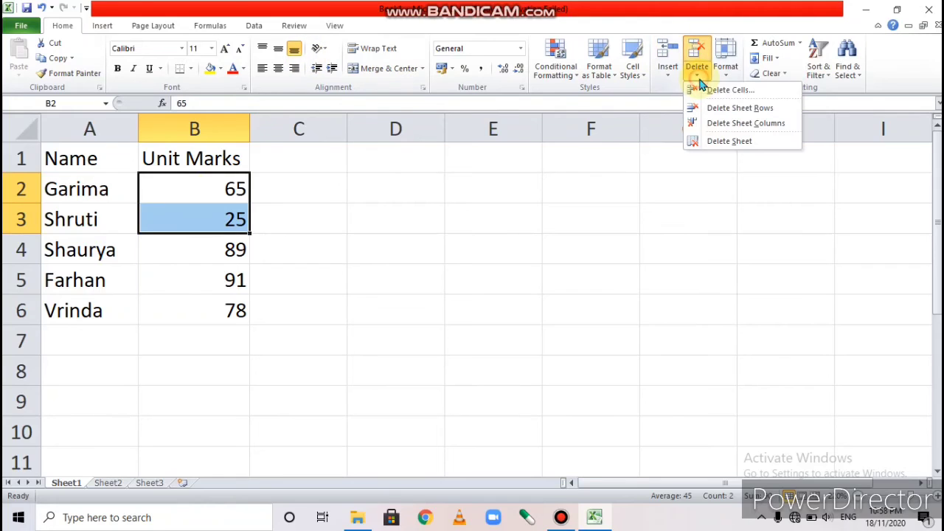
left_click(716, 90)
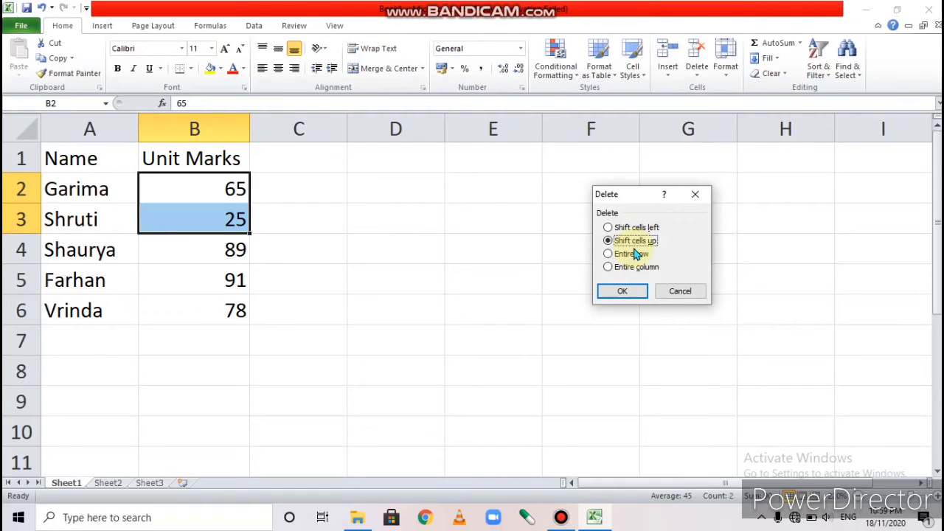
left_click(619, 292)
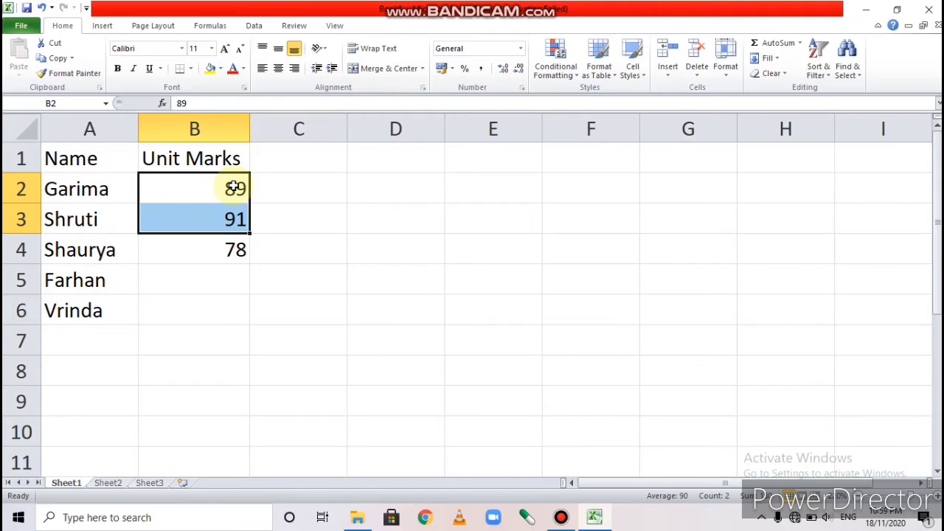
key("ctrl+z")
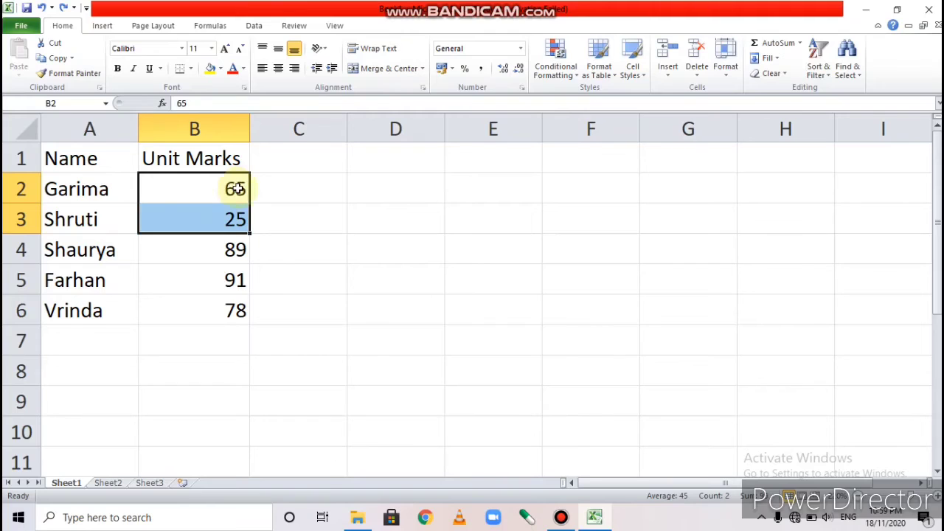
- Delete the entire rows of the selected cells B2:B3 with the Entire row option and undo the deletion
left_click(697, 73)
left_click(711, 91)
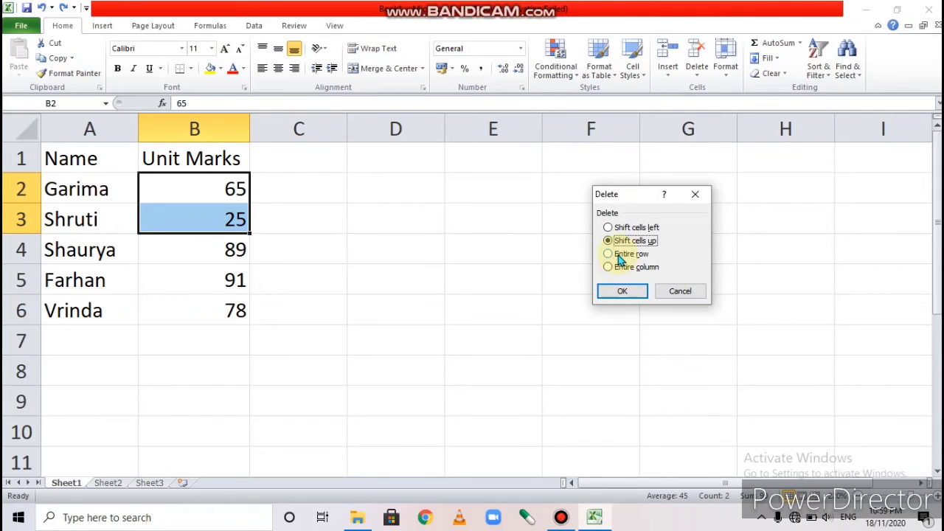
left_click(620, 255)
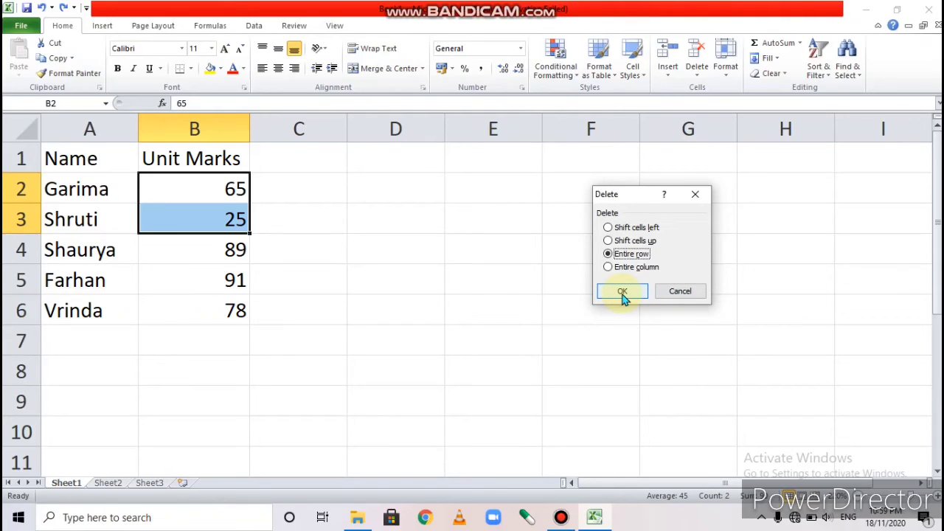
left_click(621, 292)
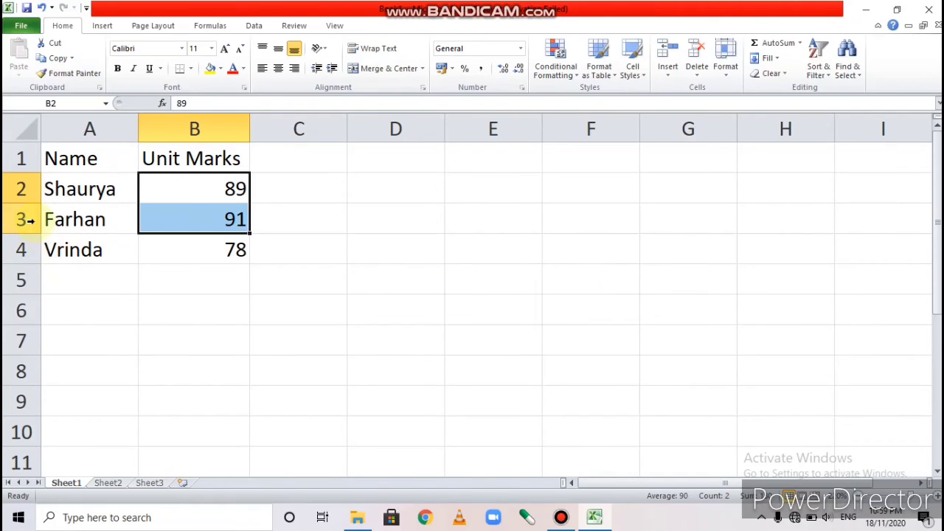
key("ctrl+z")
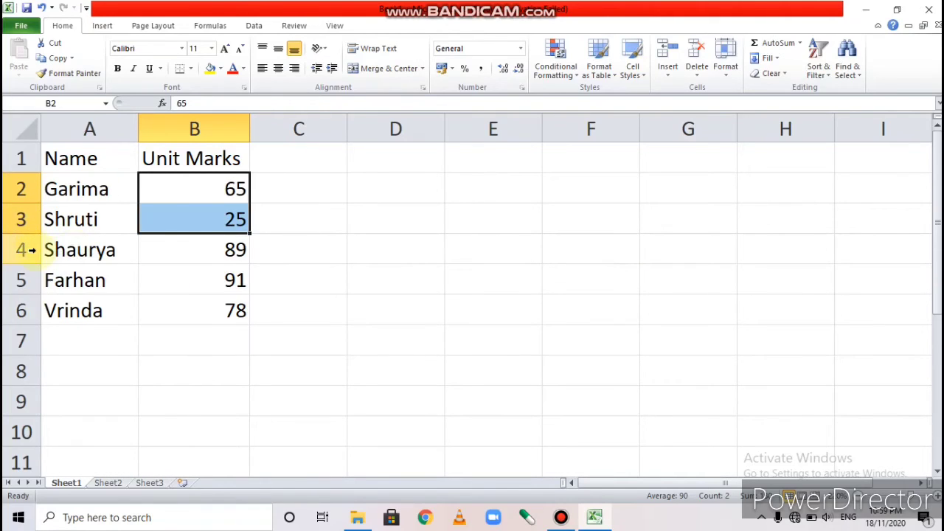
- Delete the entire column of the selected cells B2:B3 with the Entire column option and undo the deletion
left_click(697, 68)
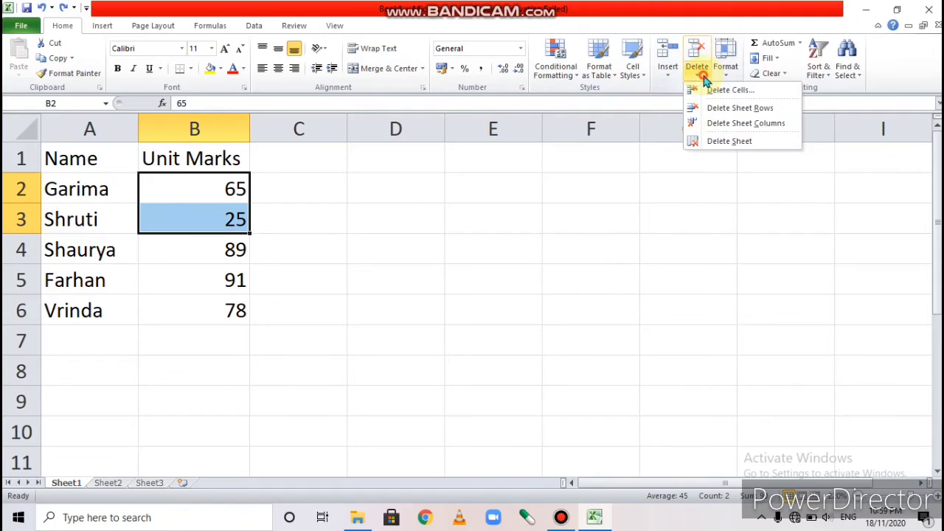
left_click(721, 95)
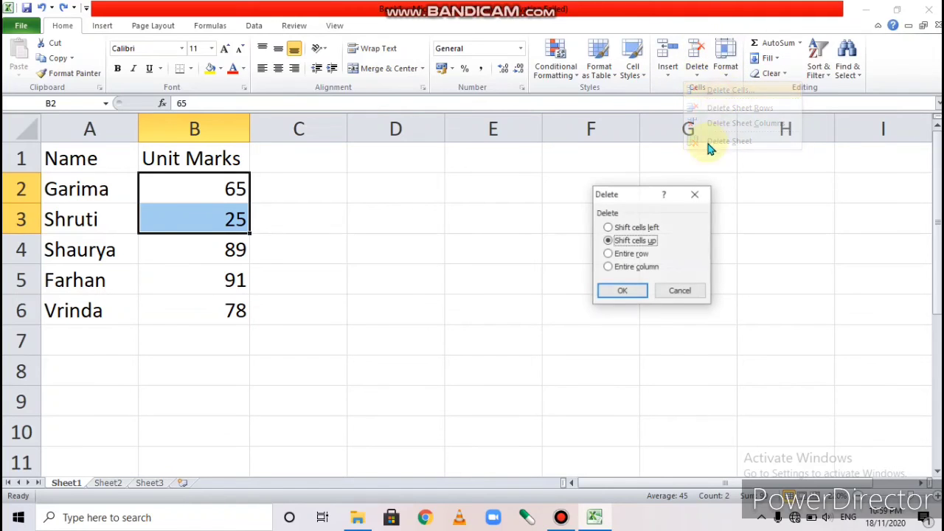
left_click(623, 270)
left_click(622, 290)
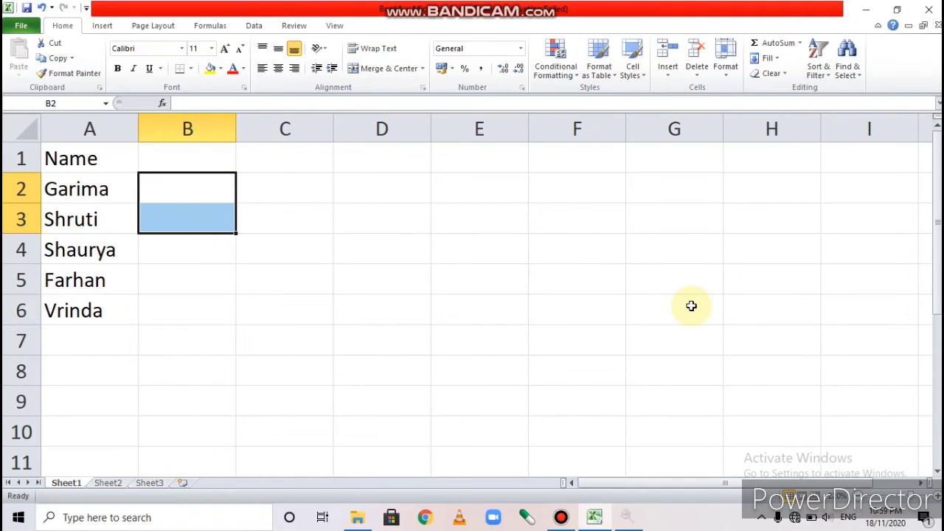
key("ctrl+z")
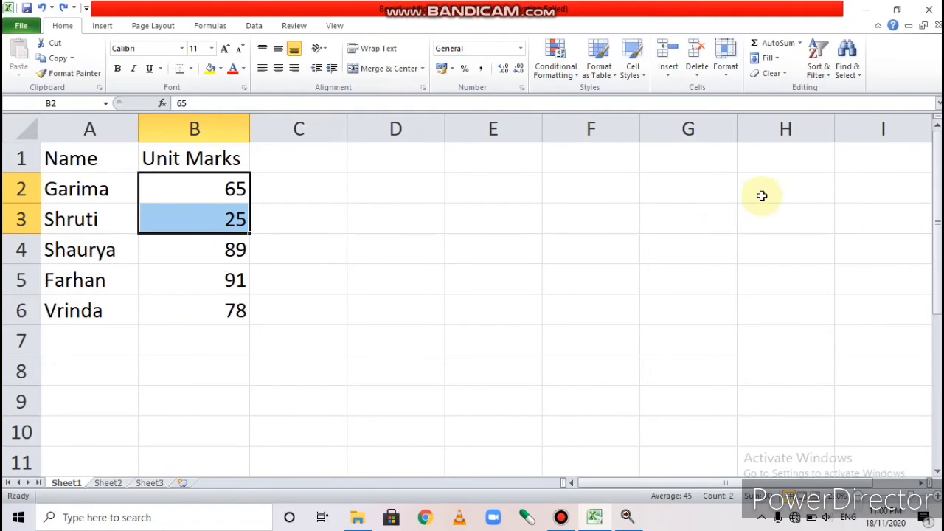
left_click(938, 498)
left_click(938, 499)
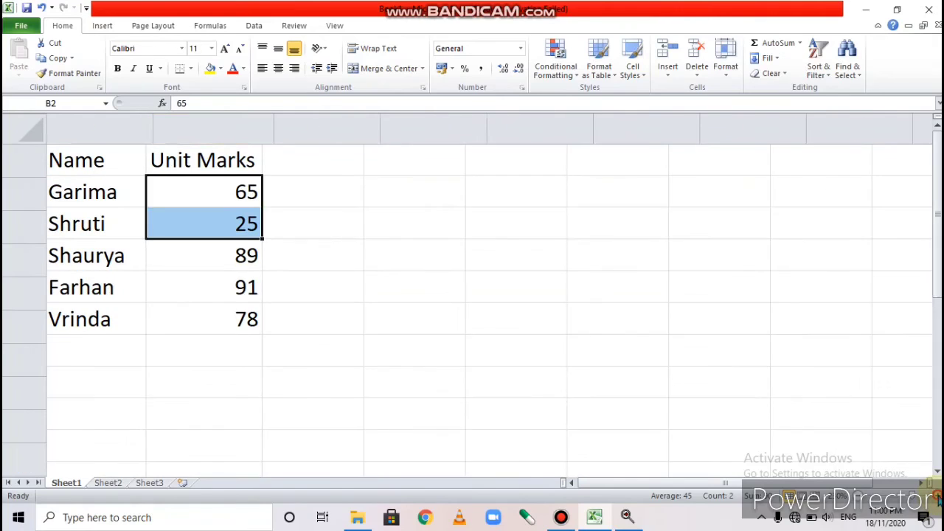
left_click(938, 498)
left_click(938, 498)
scroll(581, 356, "up", 1)
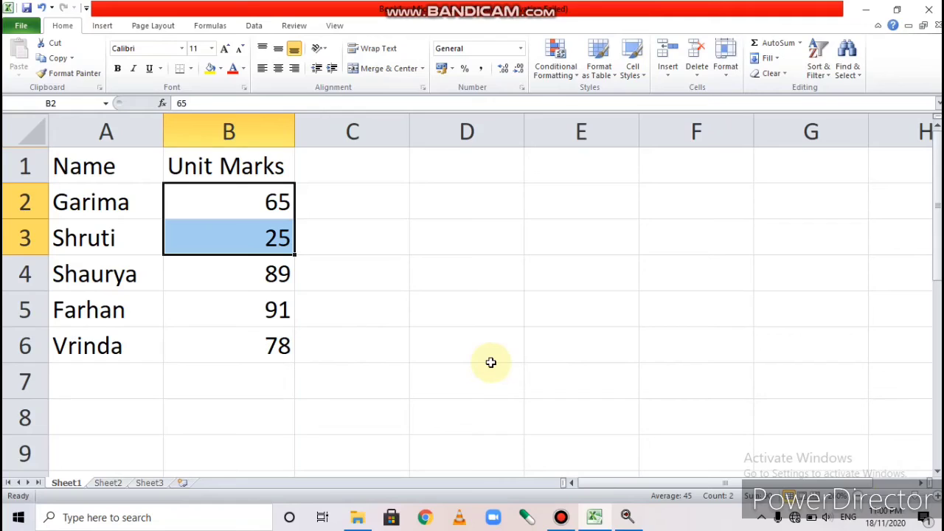
- Adjust the heights of rows 2 and 3 freehand so both are slightly taller than the other rows
left_click(415, 332)
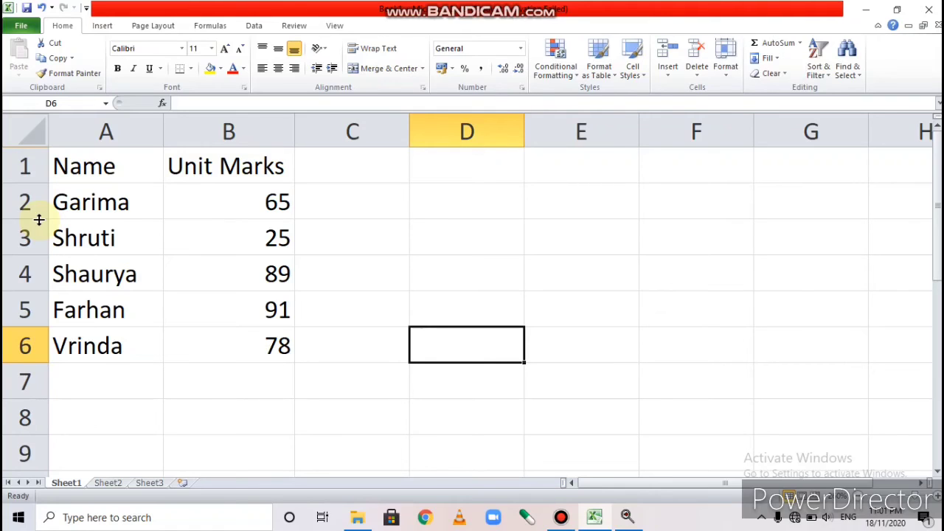
left_click_drag(39, 219, 37, 263)
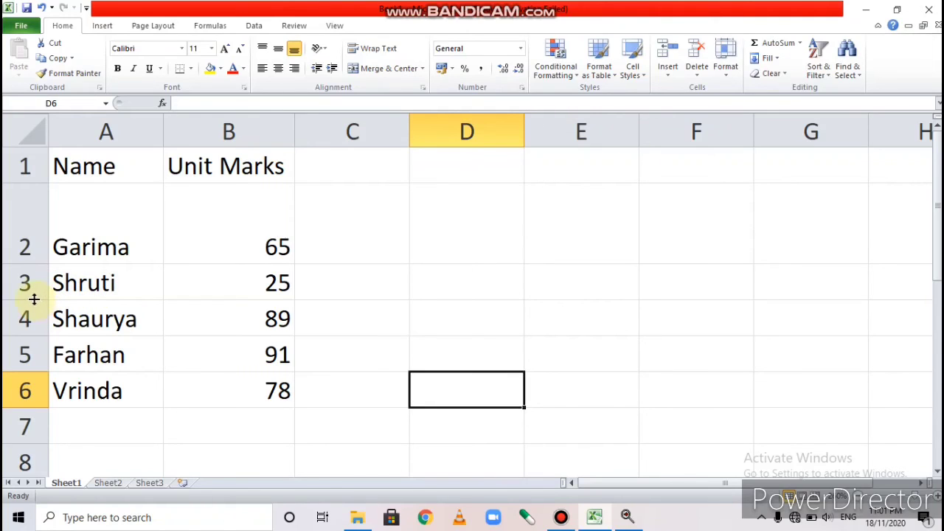
mouse_move(34, 299)
left_mouse_down()
mouse_move(36, 281)
mouse_move(39, 354)
mouse_move(38, 300)
left_mouse_up()
left_click_drag(34, 263, 36, 222)
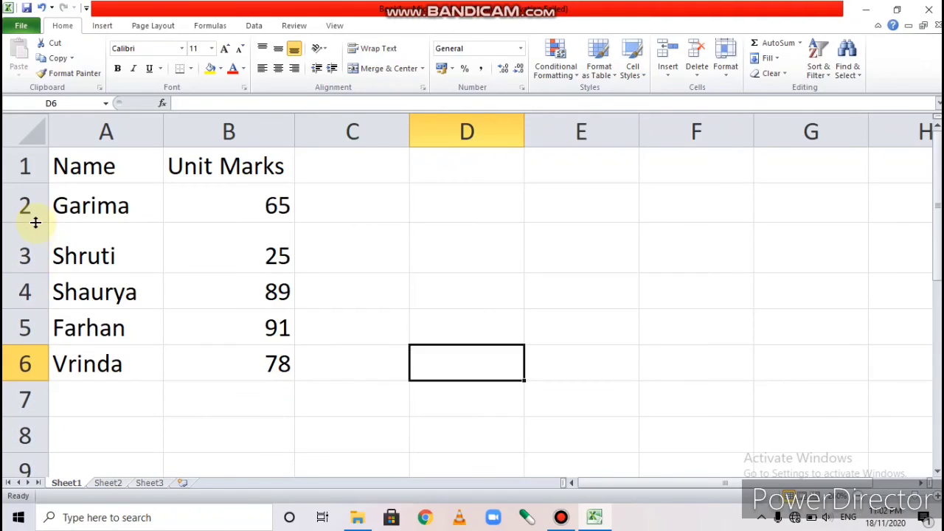
left_click_drag(36, 272, 37, 267)
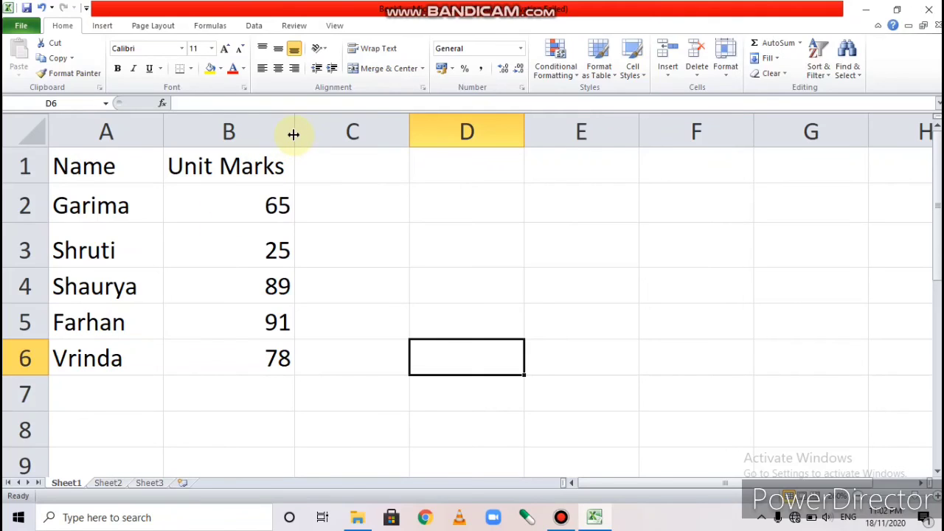
- Widen columns B, A and C freehand by moving their right-hand borders outward
left_click_drag(293, 134, 352, 156)
left_click_drag(164, 125, 228, 139)
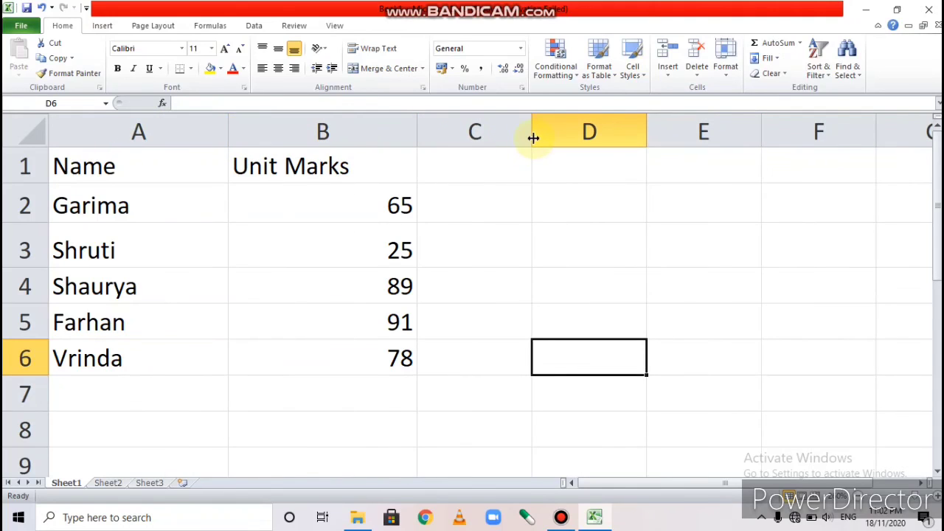
left_click_drag(533, 138, 594, 144)
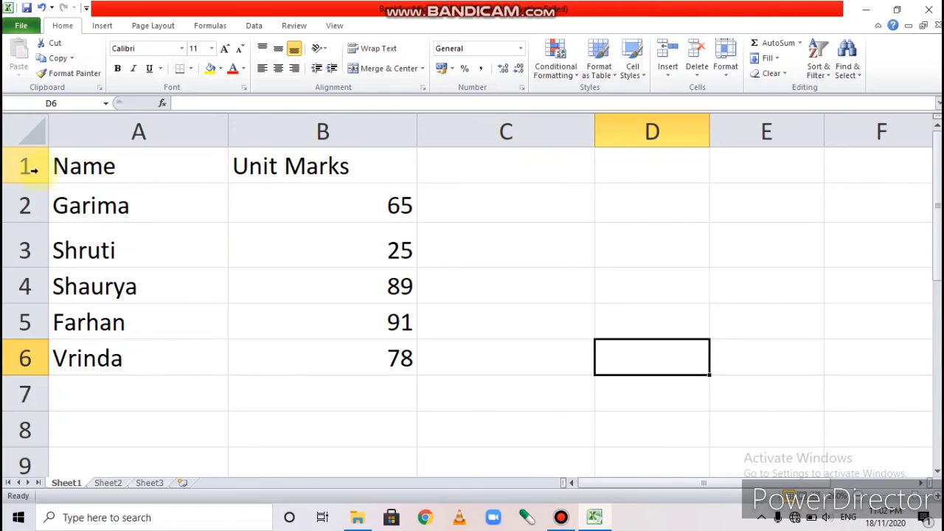
- Increase the heights of rows 1, 3, 4, 5 and 6 freehand
left_click_drag(36, 182, 37, 206)
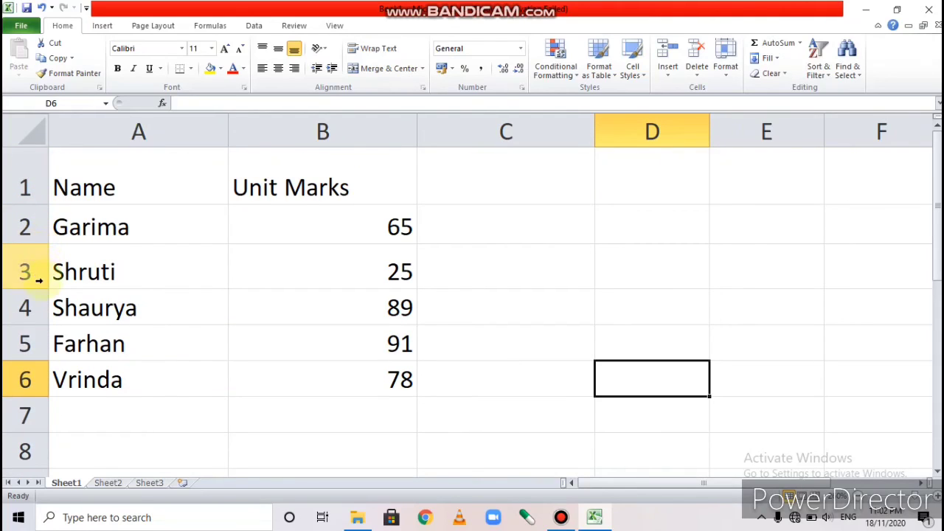
left_click_drag(37, 290, 38, 301)
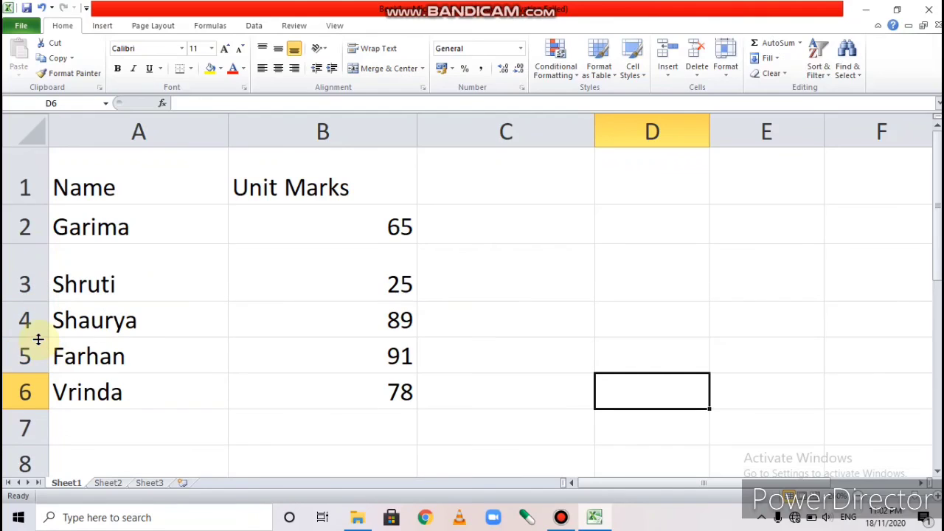
left_click_drag(38, 339, 38, 355)
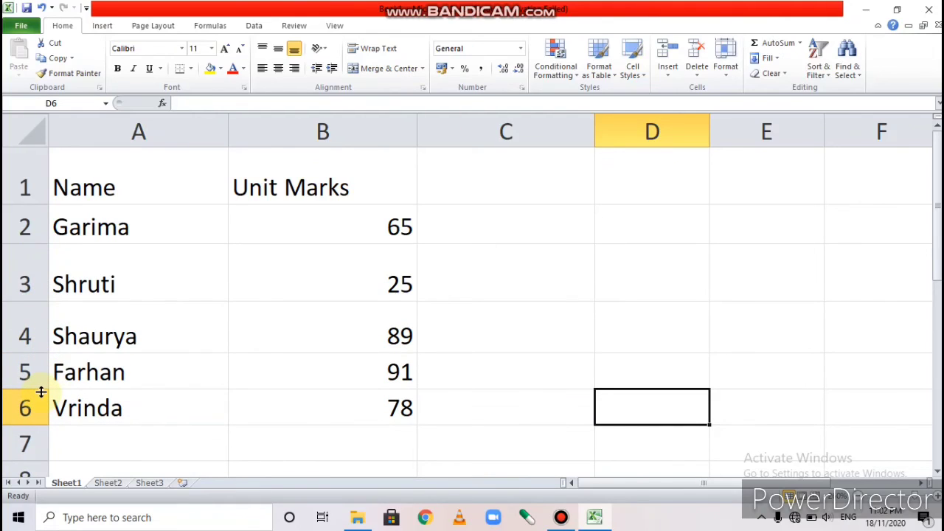
left_click_drag(42, 392, 43, 400)
left_click_drag(44, 435, 42, 448)
- Undo the freehand column and row resizing, and shrink rows 2 and 3 to slightly above single-line height
key("ctrl+z")
key("ctrl+z")
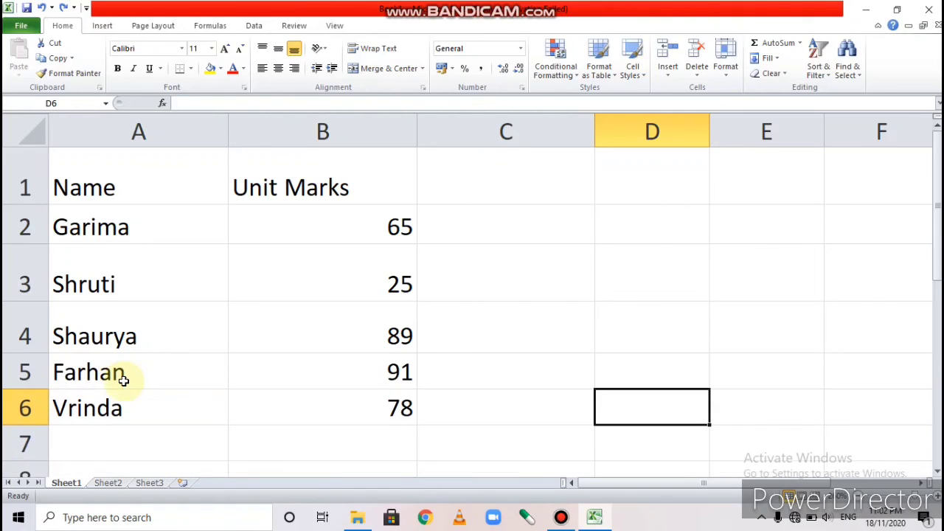
key("ctrl+z")
key("ctrl+z")
key("ctrl+z")
key("ctrl+z")
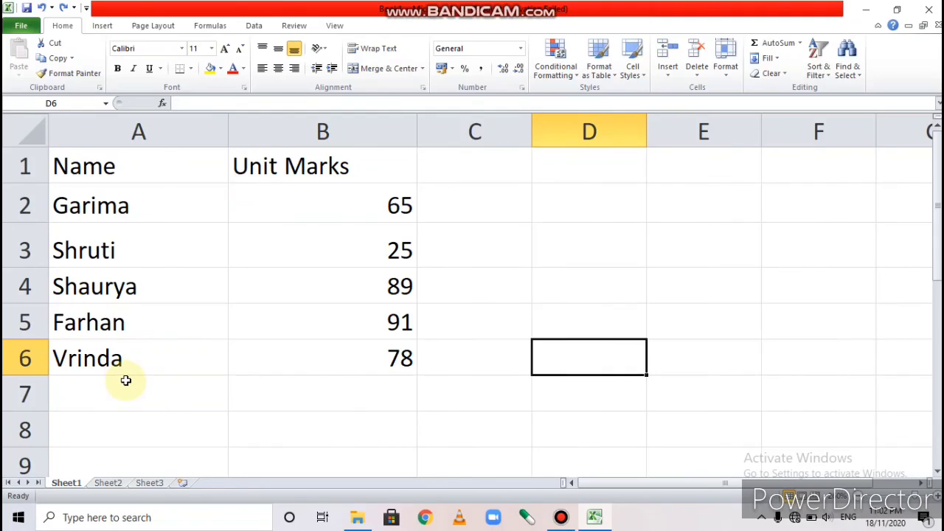
key("ctrl+z")
key("ctrl+z")
key("ctrl+z")
key("ctrl+z")
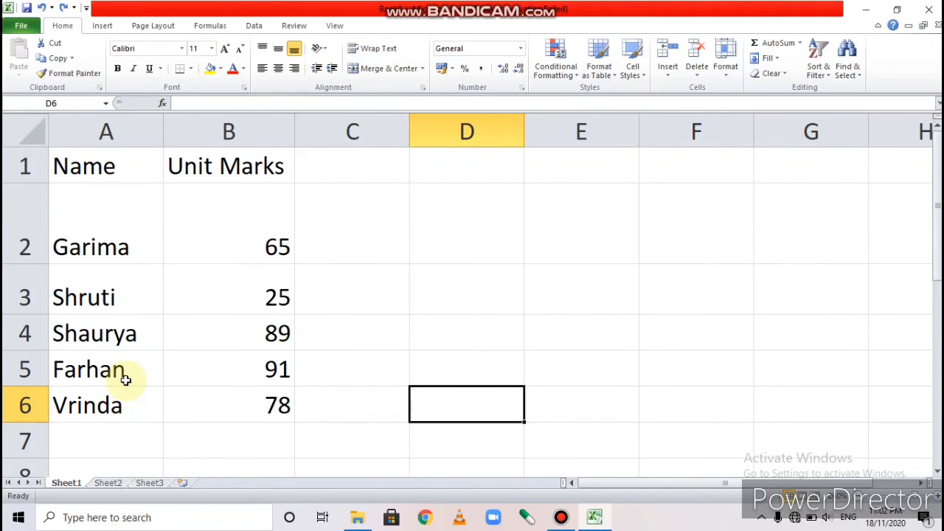
key("ctrl+z")
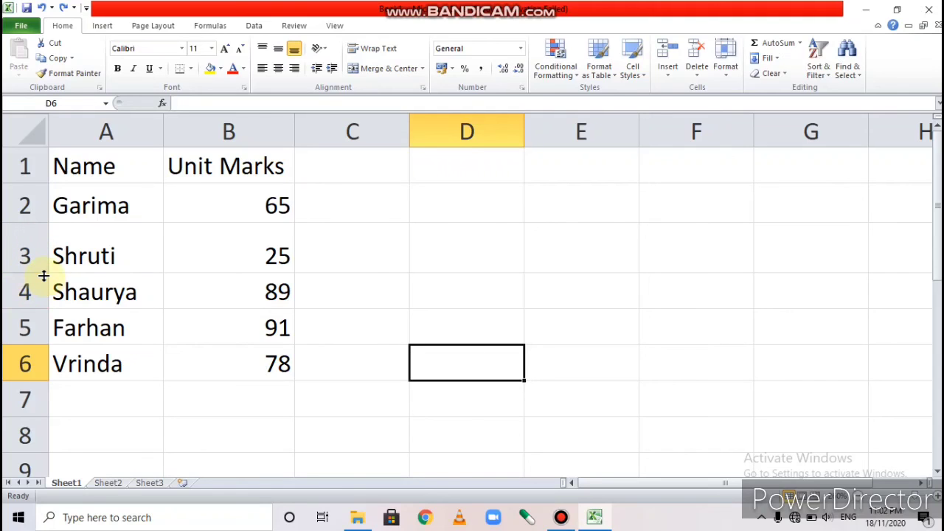
left_click_drag(43, 274, 42, 261)
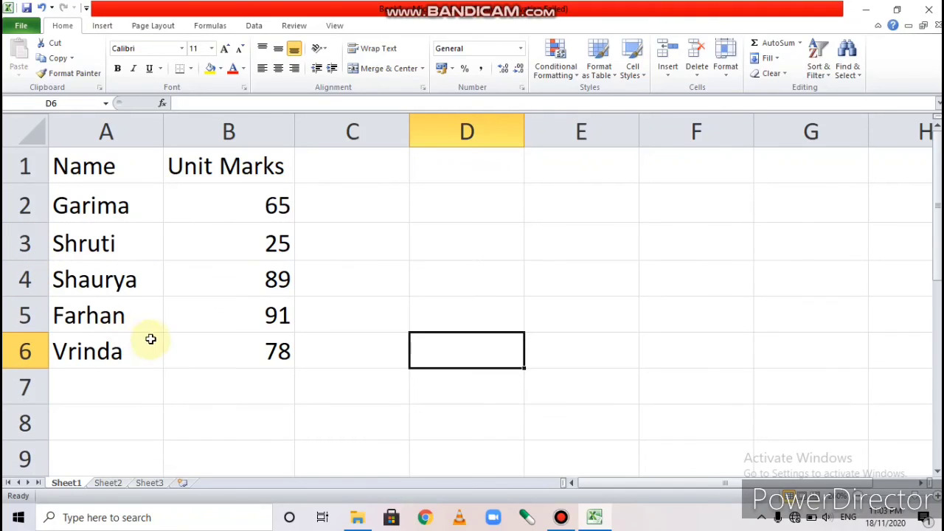
- Set the row height of rows 2 and 3 to 30 and undo the change
left_click(25, 206)
left_click_drag(26, 206, 26, 244)
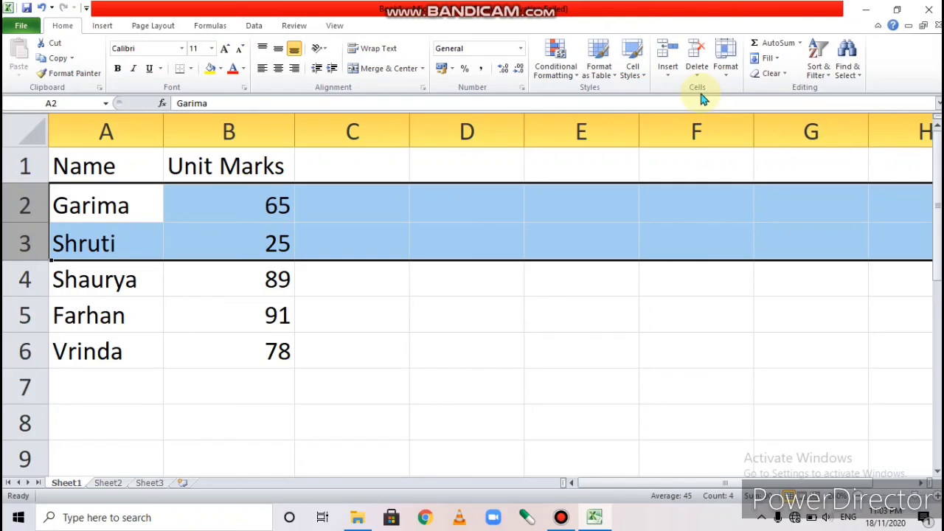
left_click(726, 74)
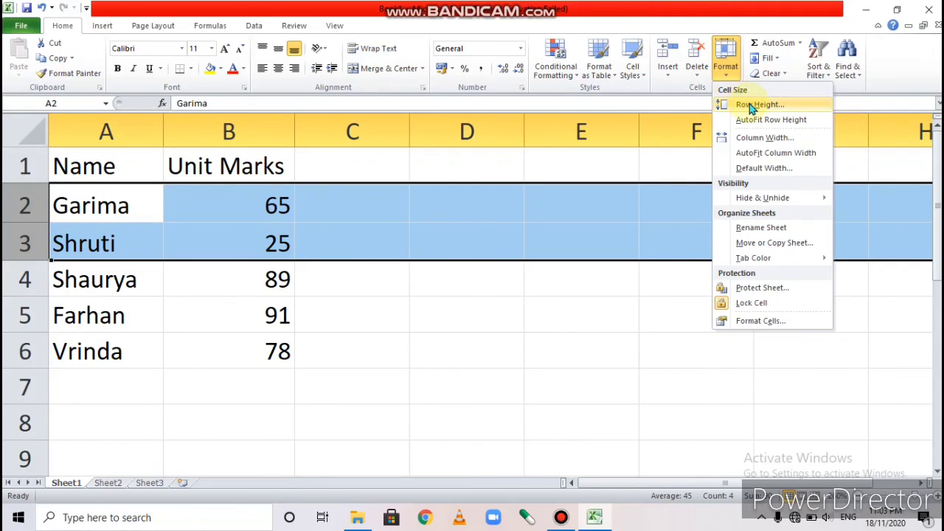
left_click(751, 105)
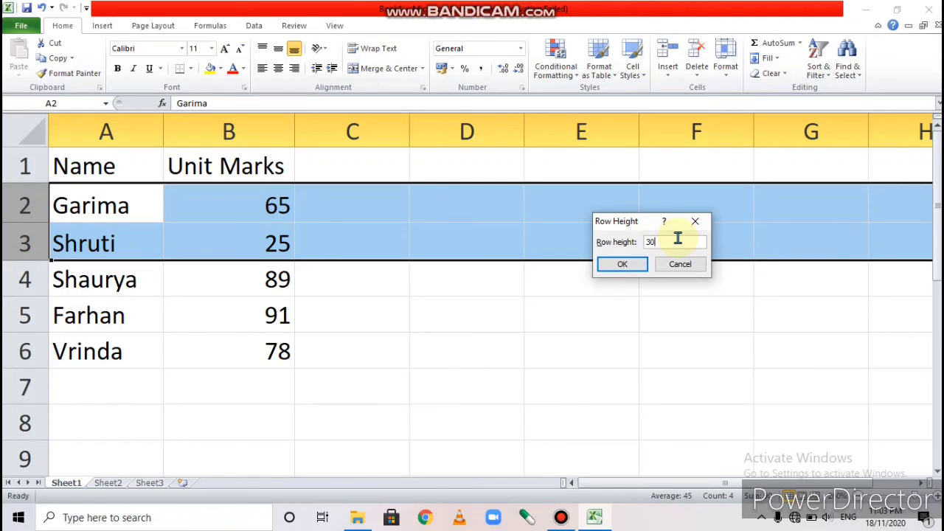
left_click(623, 264)
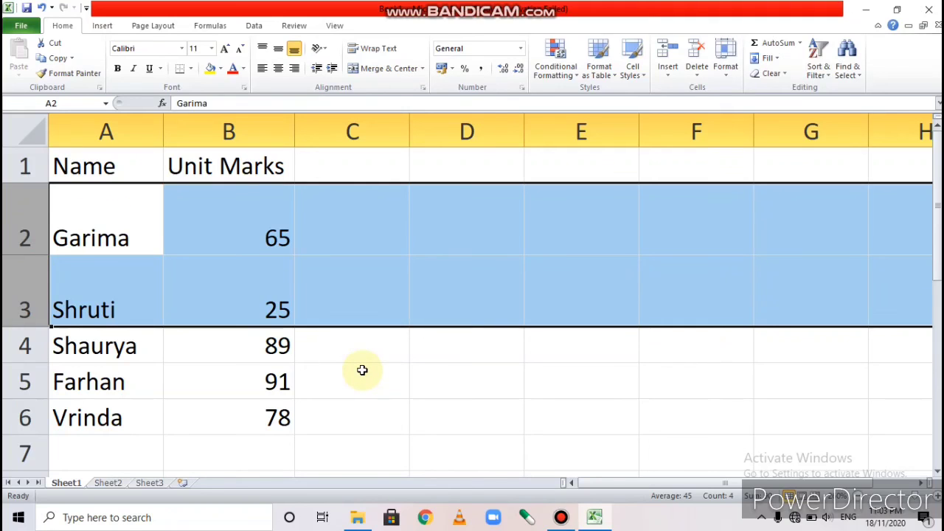
key("ctrl+z")
left_click(427, 346)
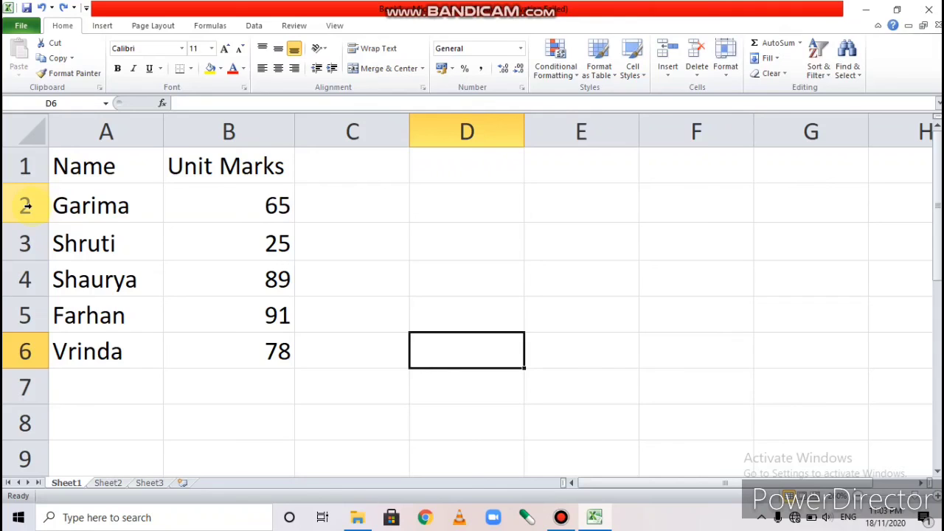
- Set the row height of rows 2 to 6 to 40 and undo the change
left_click_drag(26, 207, 26, 352)
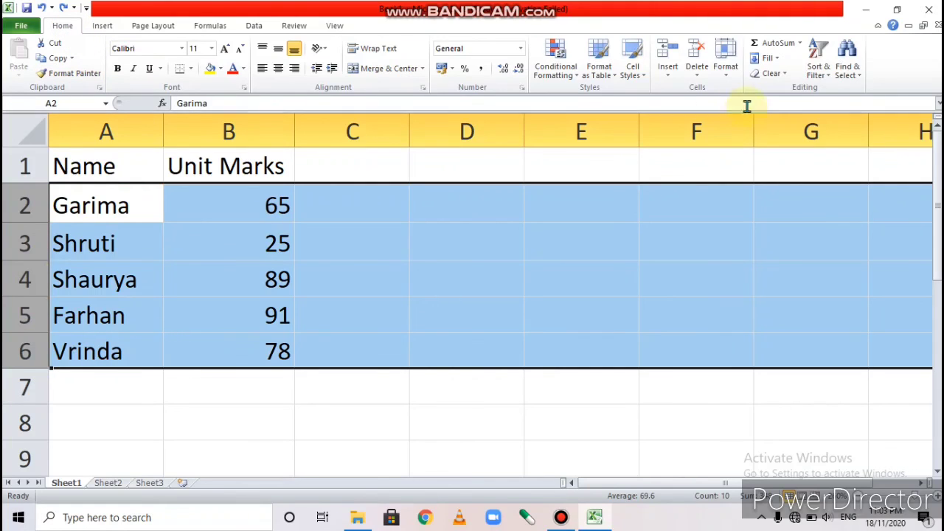
left_click(727, 74)
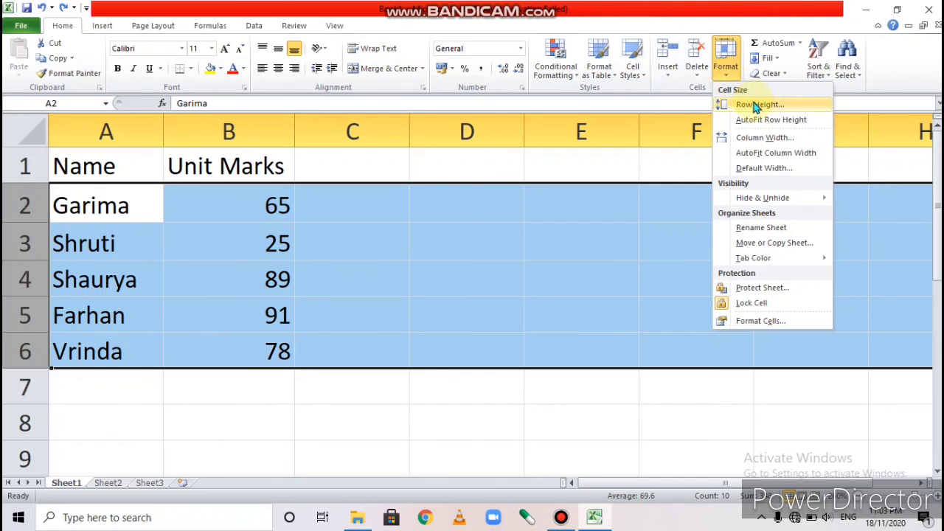
left_click(753, 104)
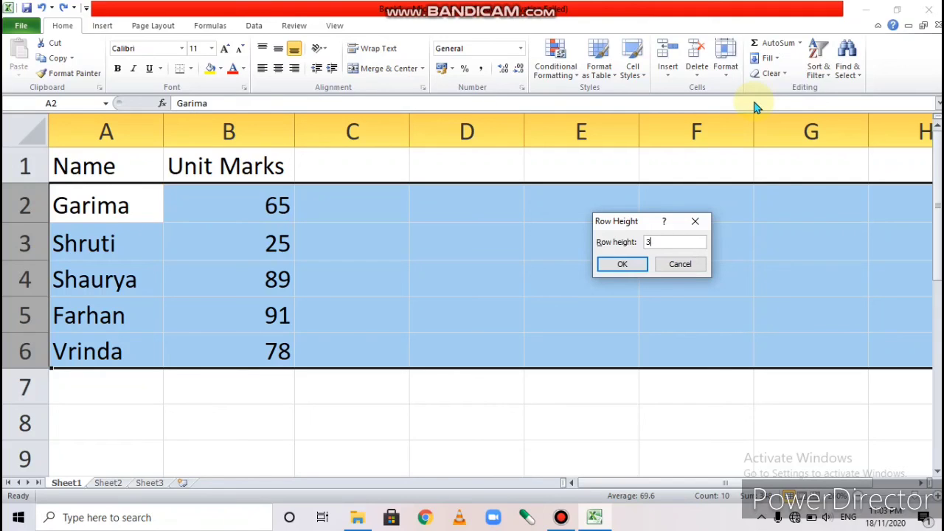
type("40")
left_click(620, 268)
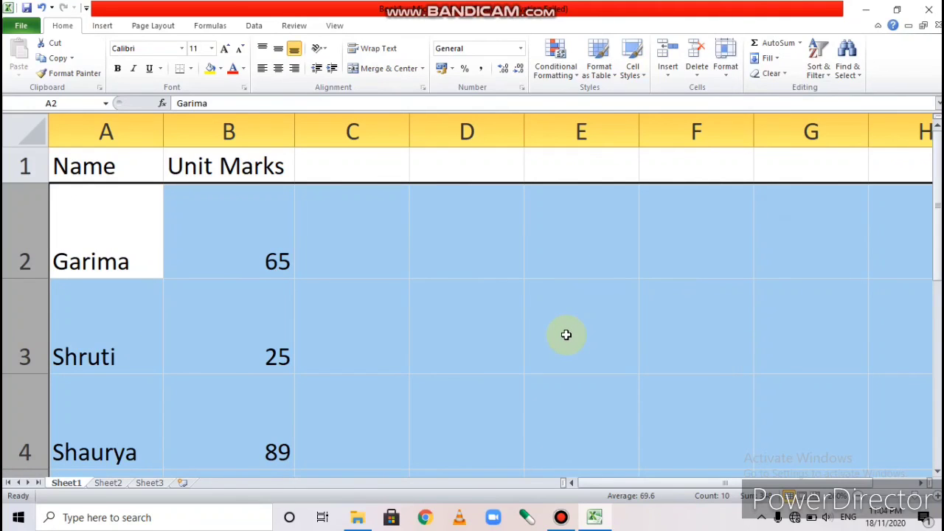
key("ctrl+z")
left_click(430, 186)
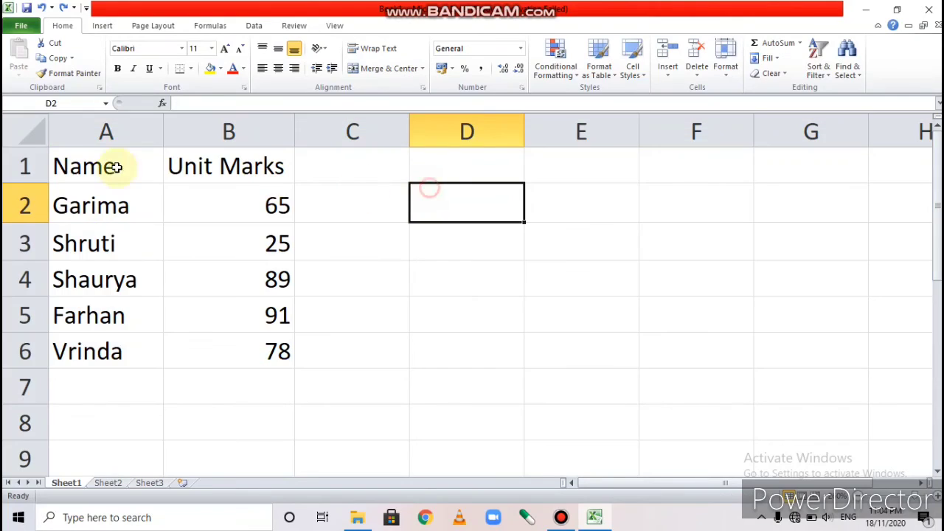
- Select columns A and B and enter 8 as their column width
left_click_drag(123, 133, 210, 157)
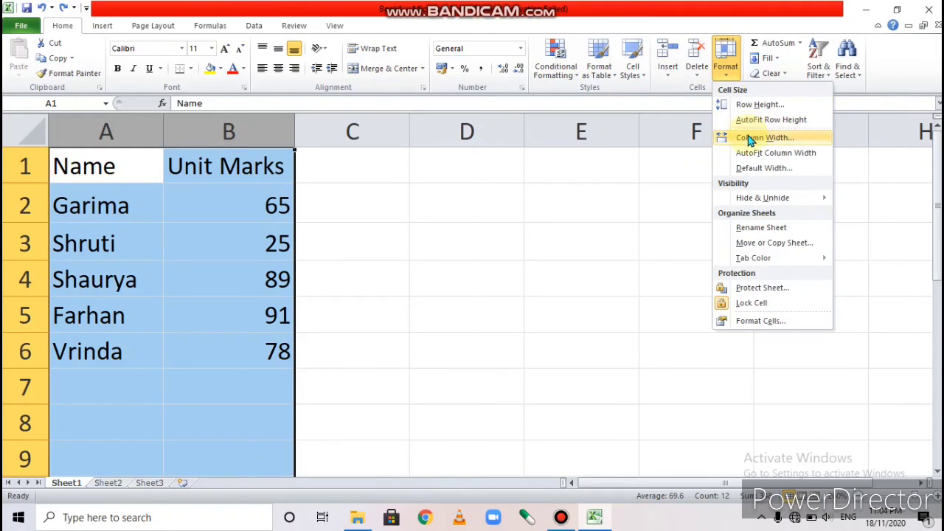
left_click(752, 140)
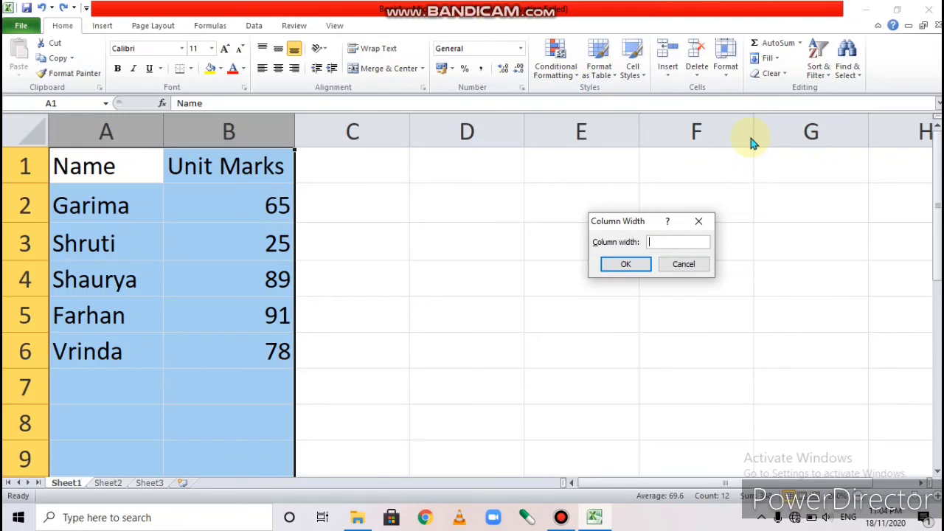
type("8")
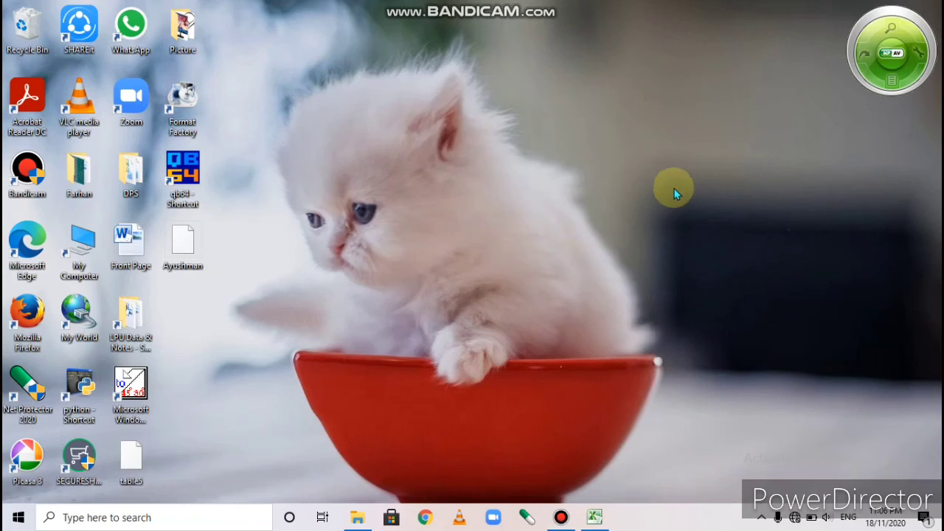
- Switch back to the Excel workbook and set the width of columns A and B to 10
left_click(597, 518)
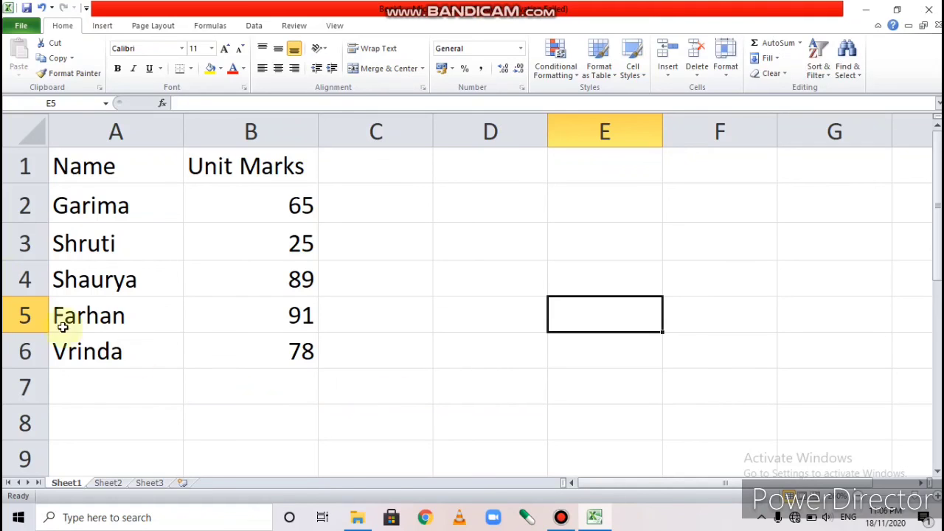
left_click(137, 135)
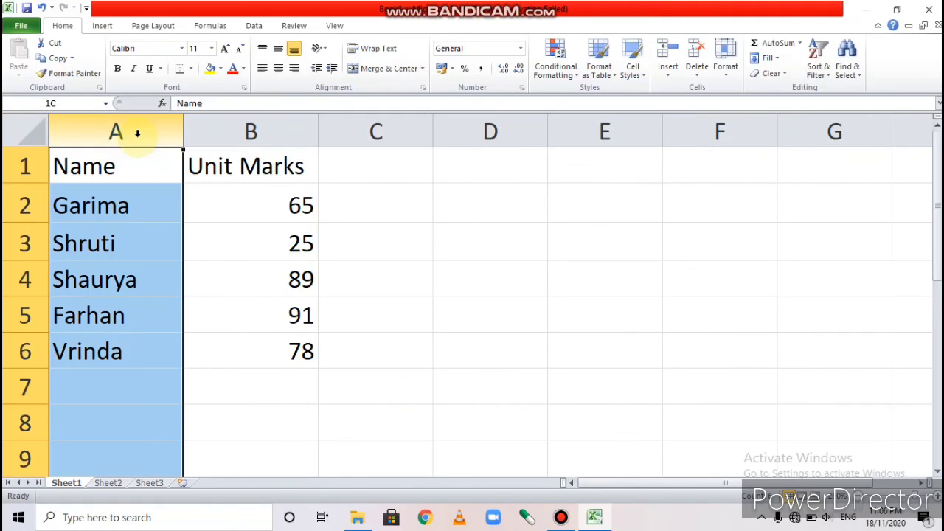
left_click_drag(137, 134, 243, 138)
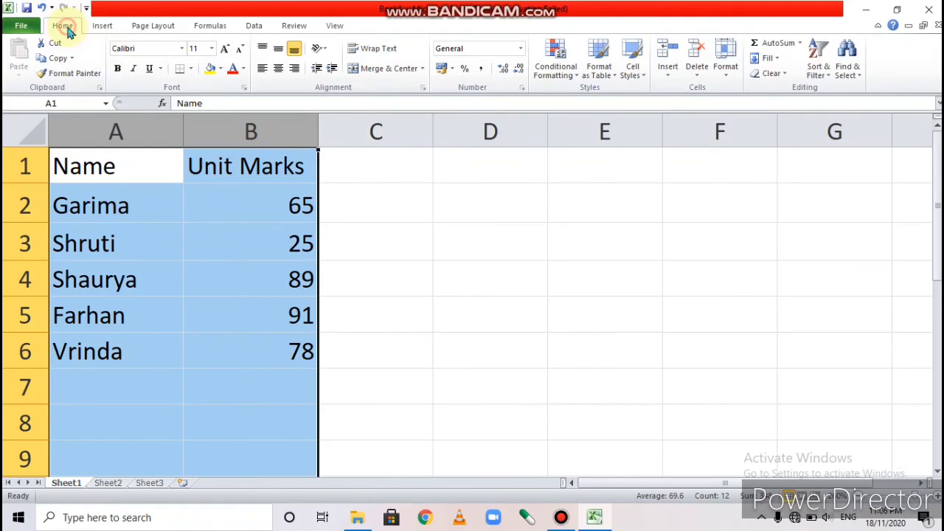
left_click(726, 77)
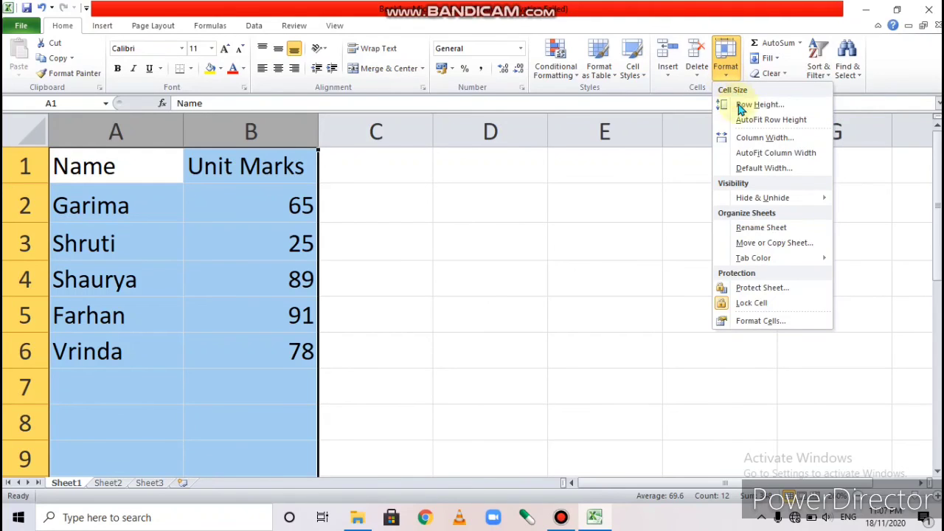
left_click(760, 137)
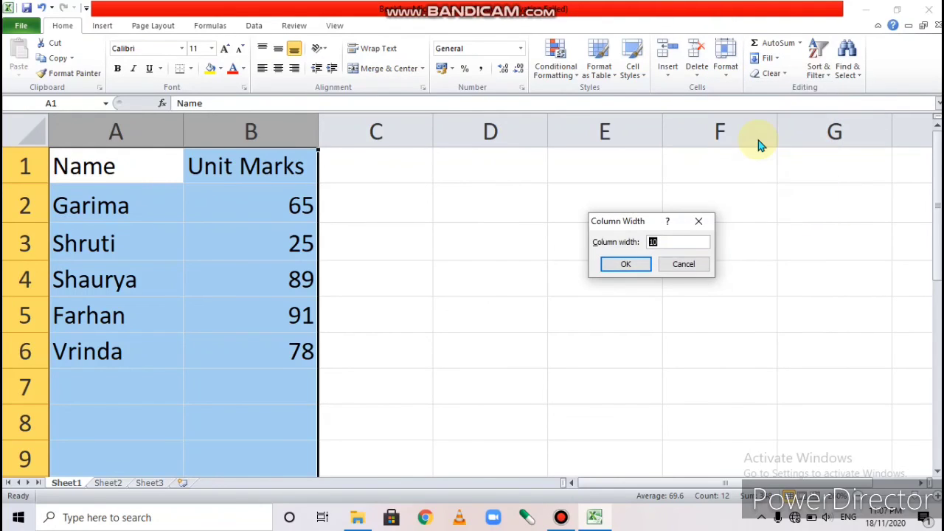
type("10")
left_click(623, 264)
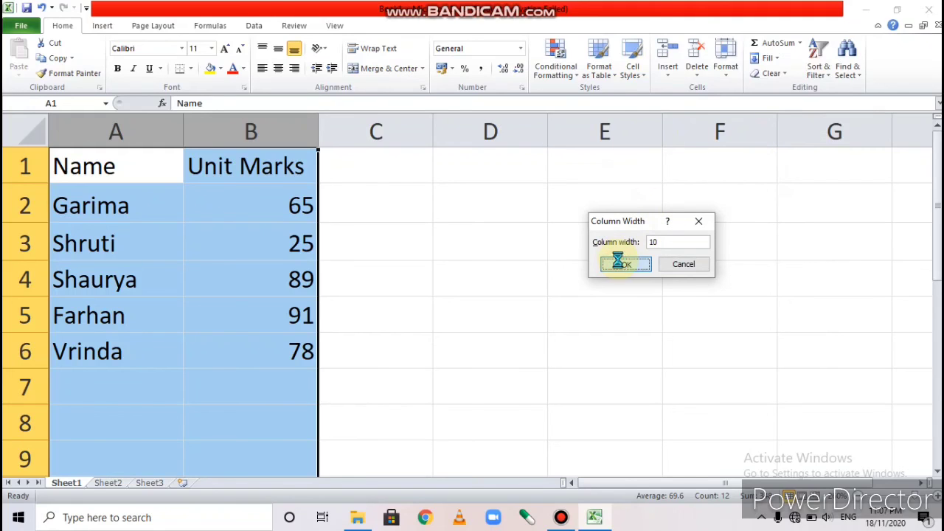